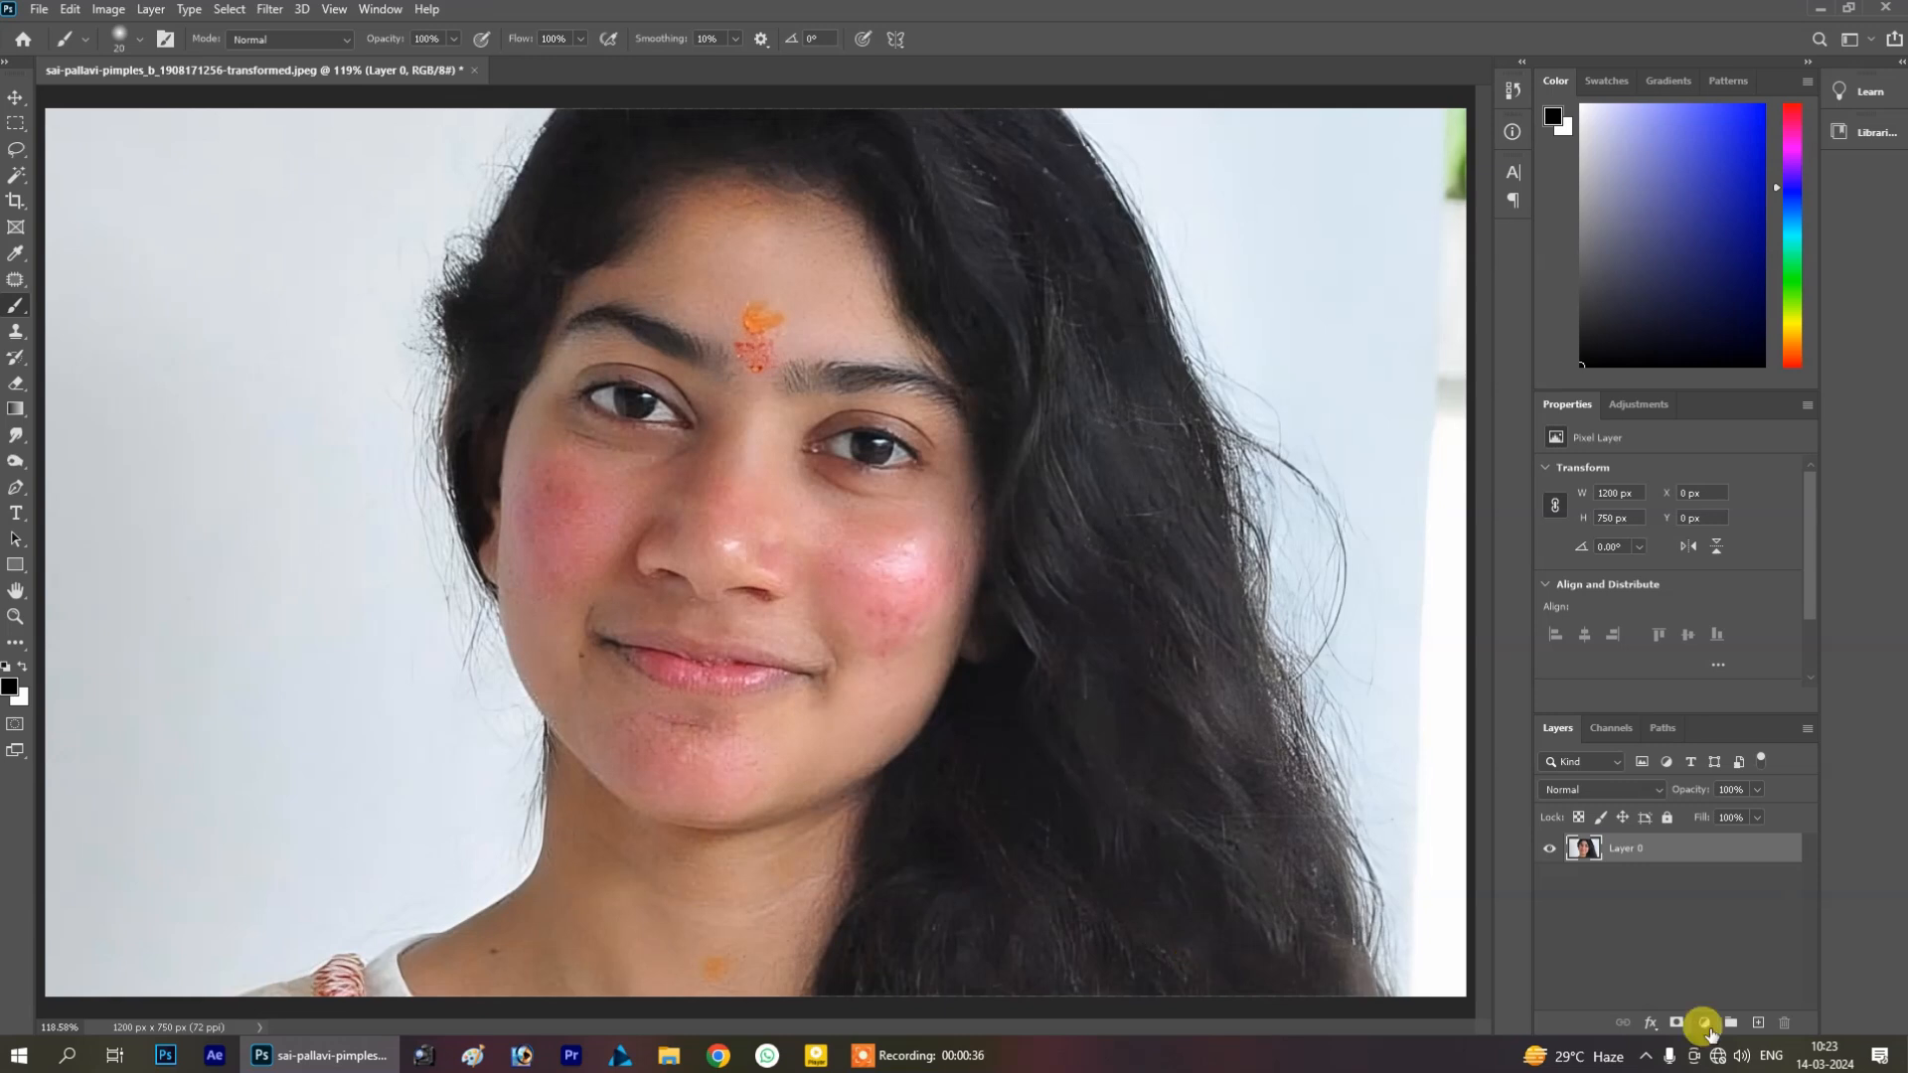
Add a Solid Color fill layer and set its color to pure red, ff0000
click(1705, 1023)
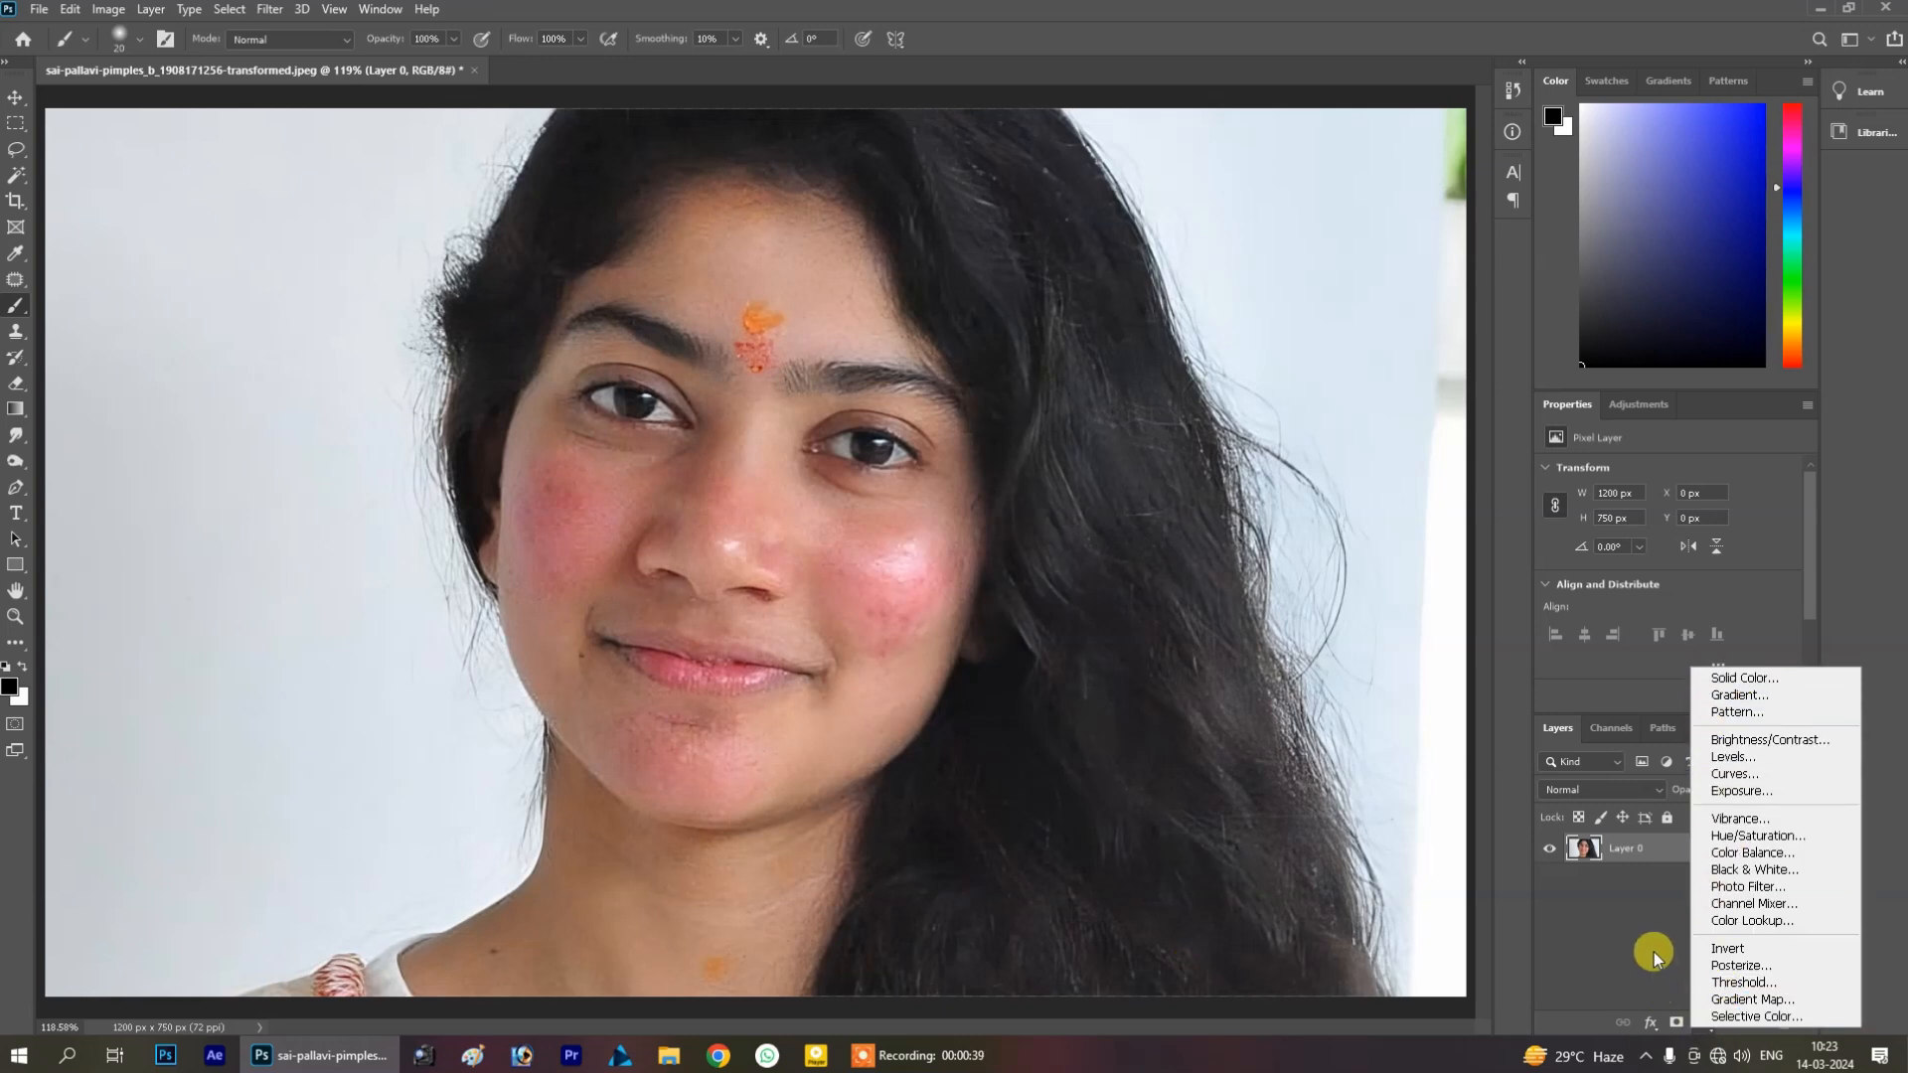
click(1705, 1023)
click(1707, 1028)
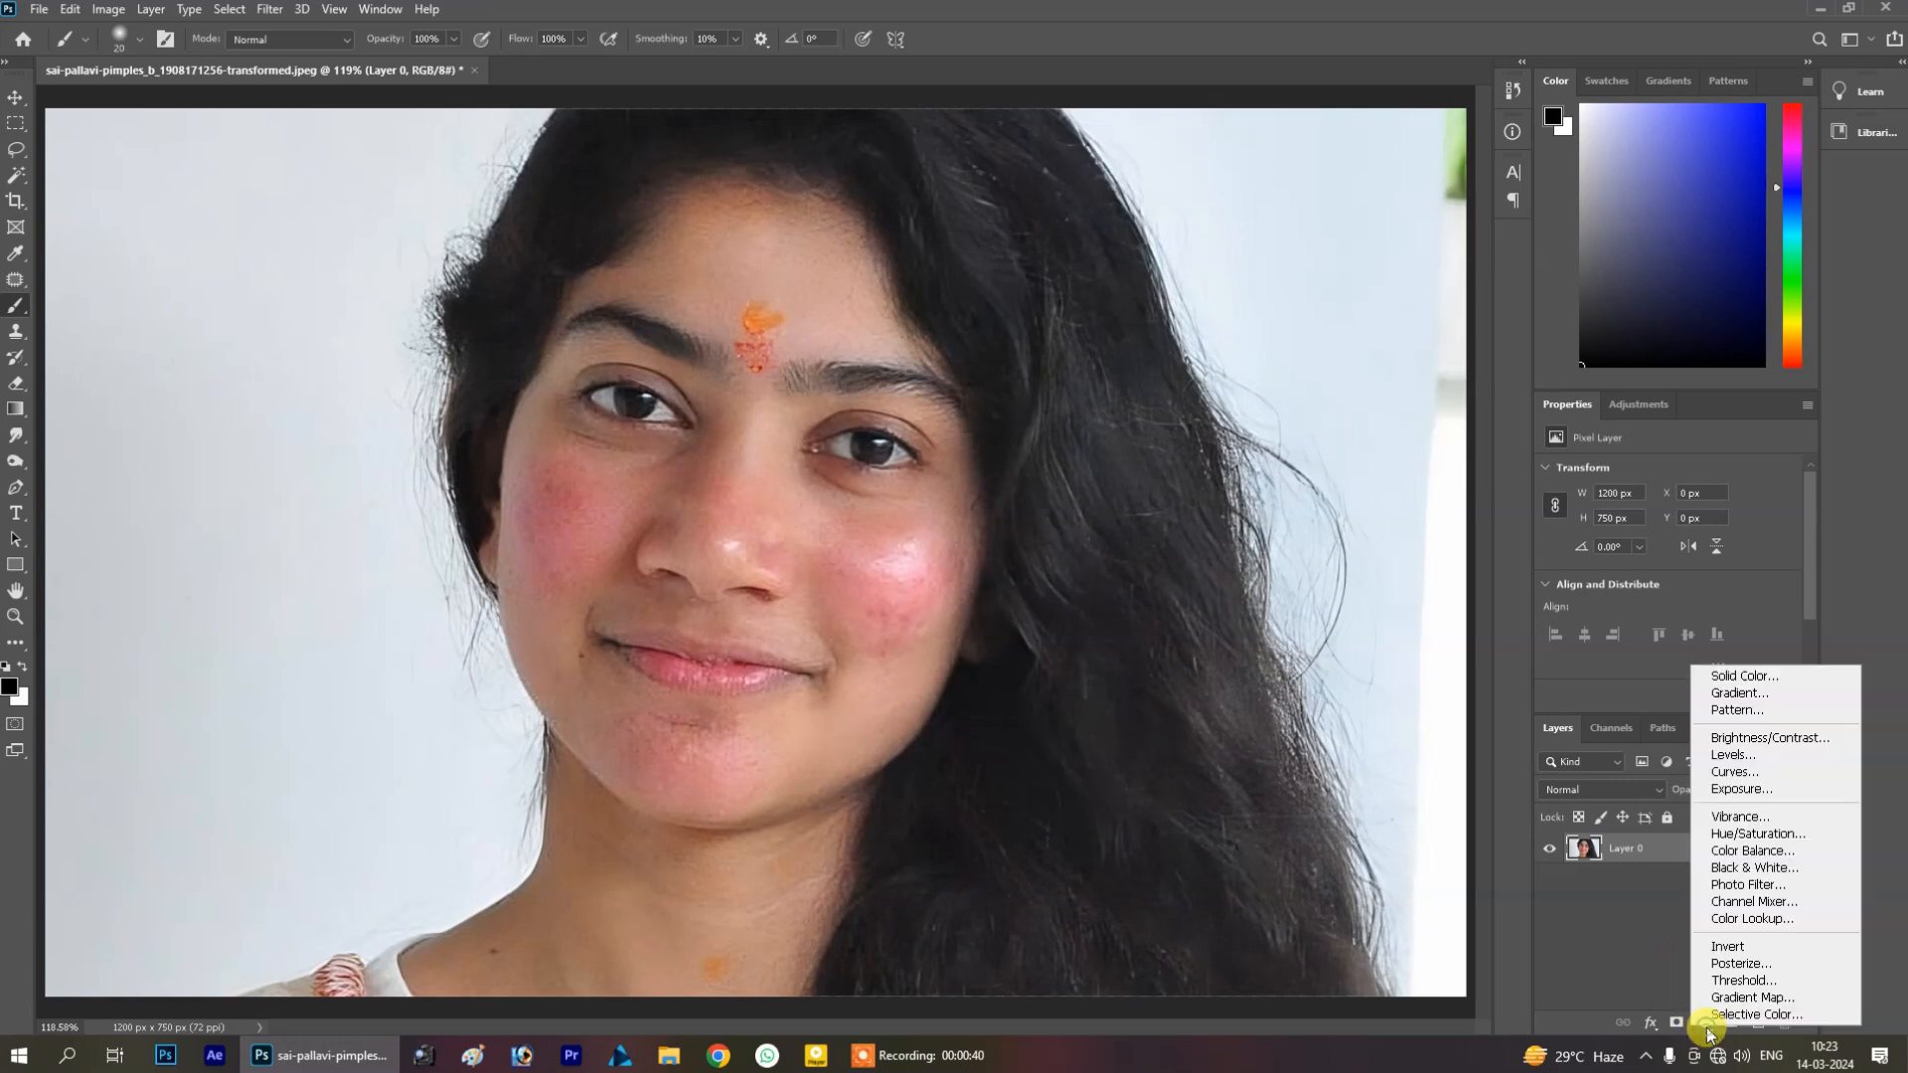
click(1774, 680)
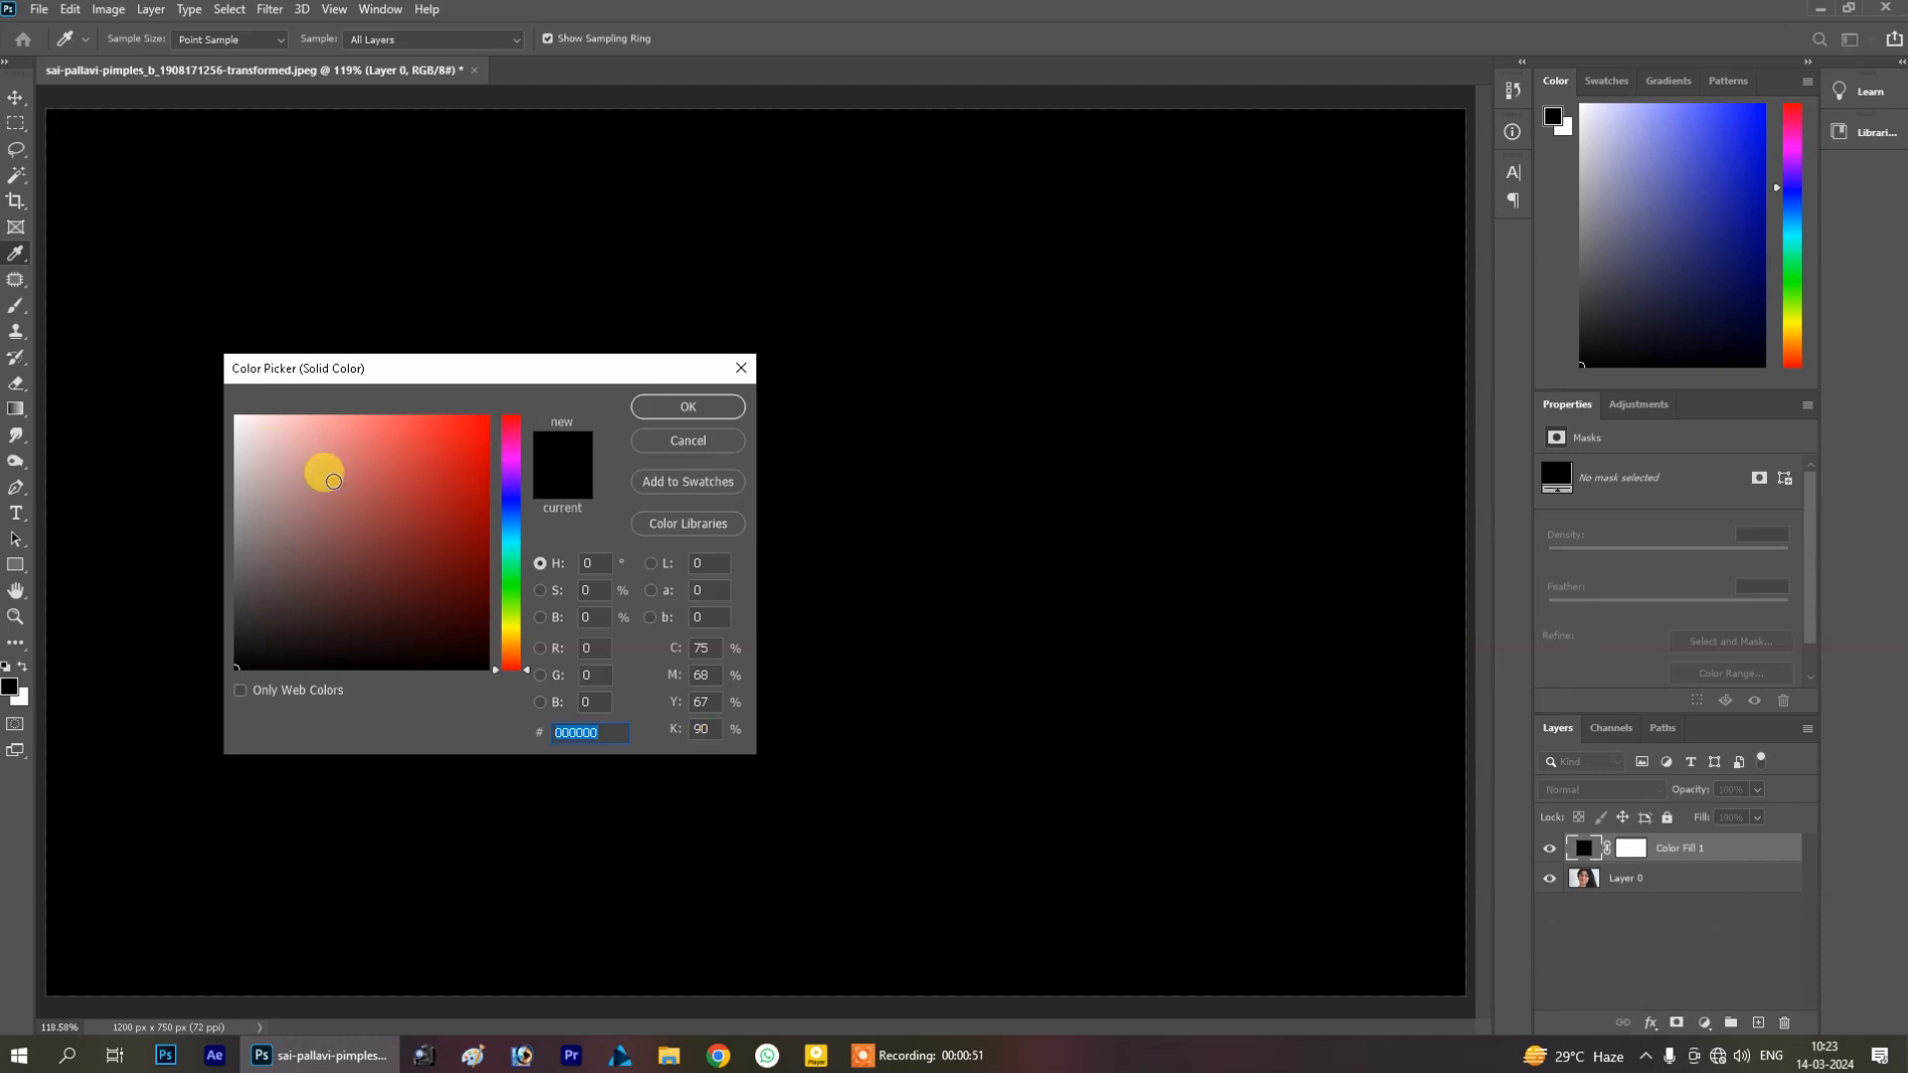
drag(440, 489, 766, 397)
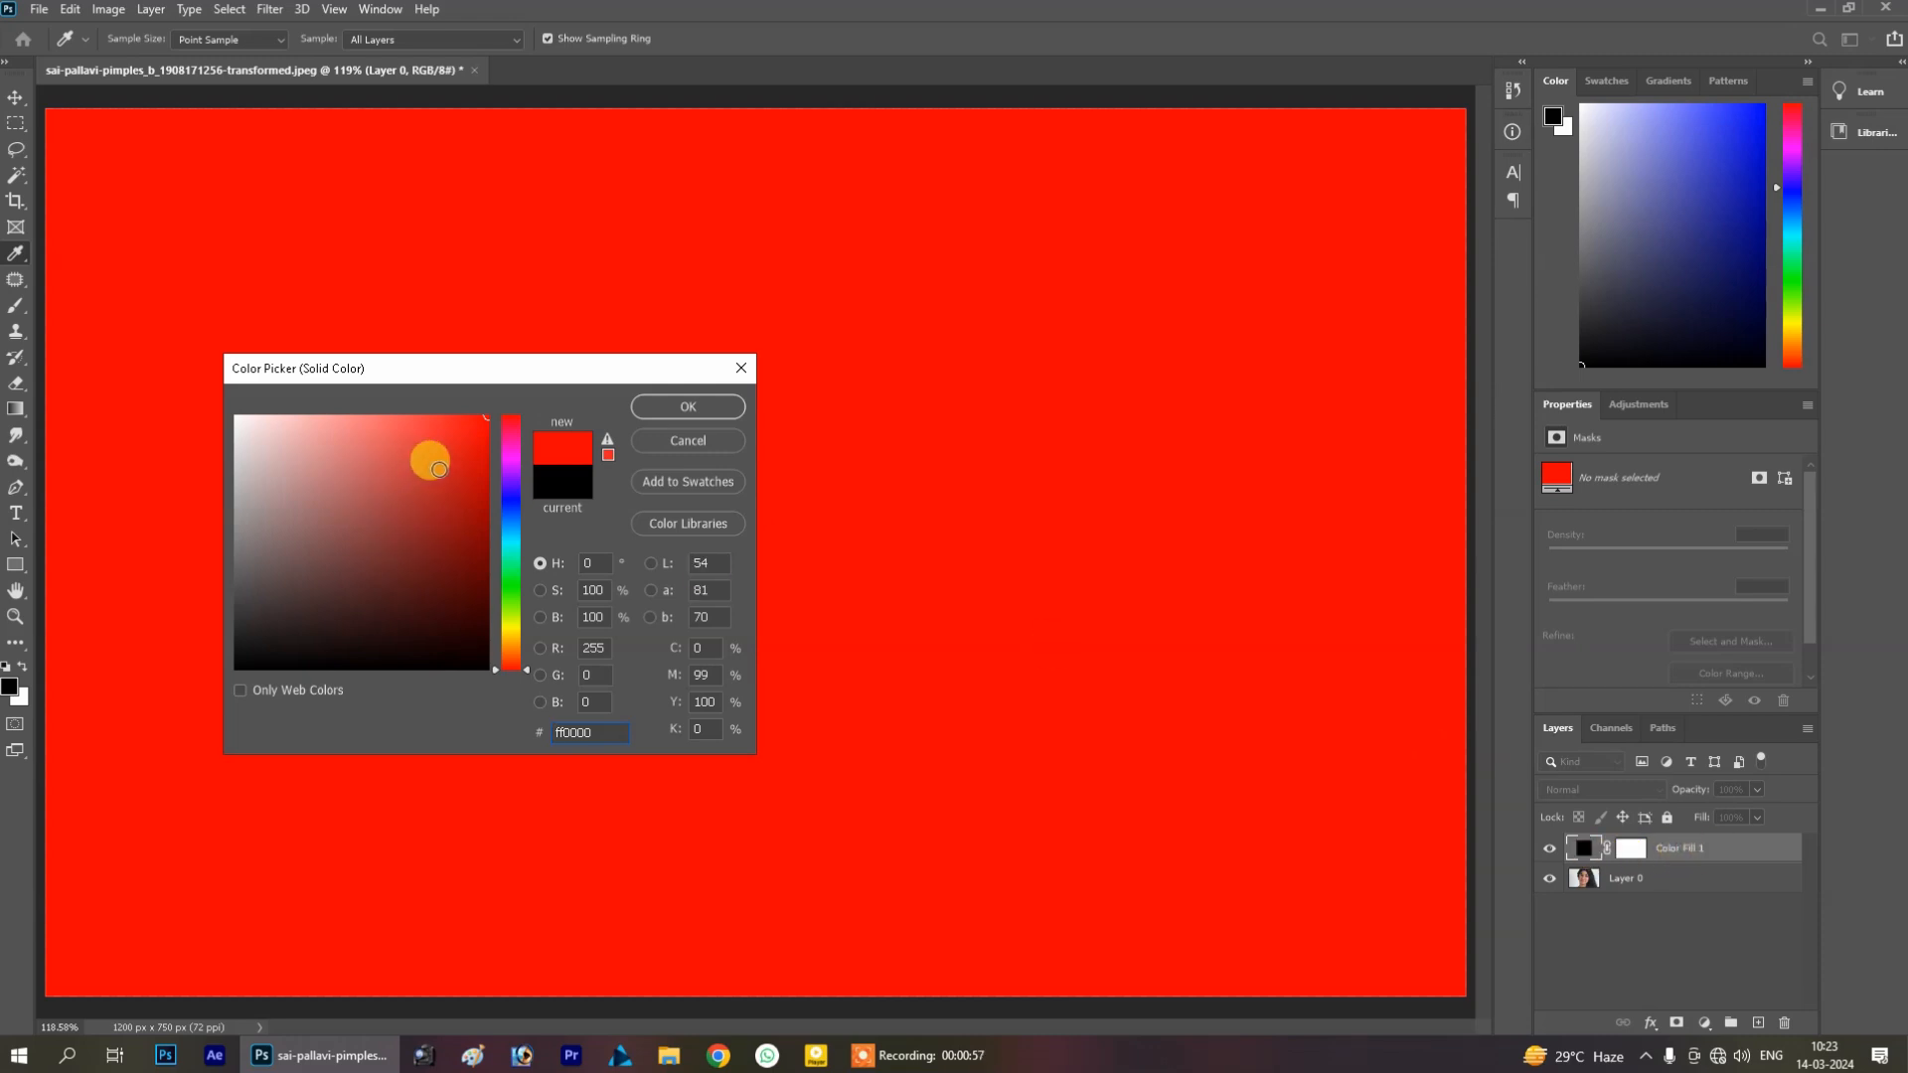
click(709, 409)
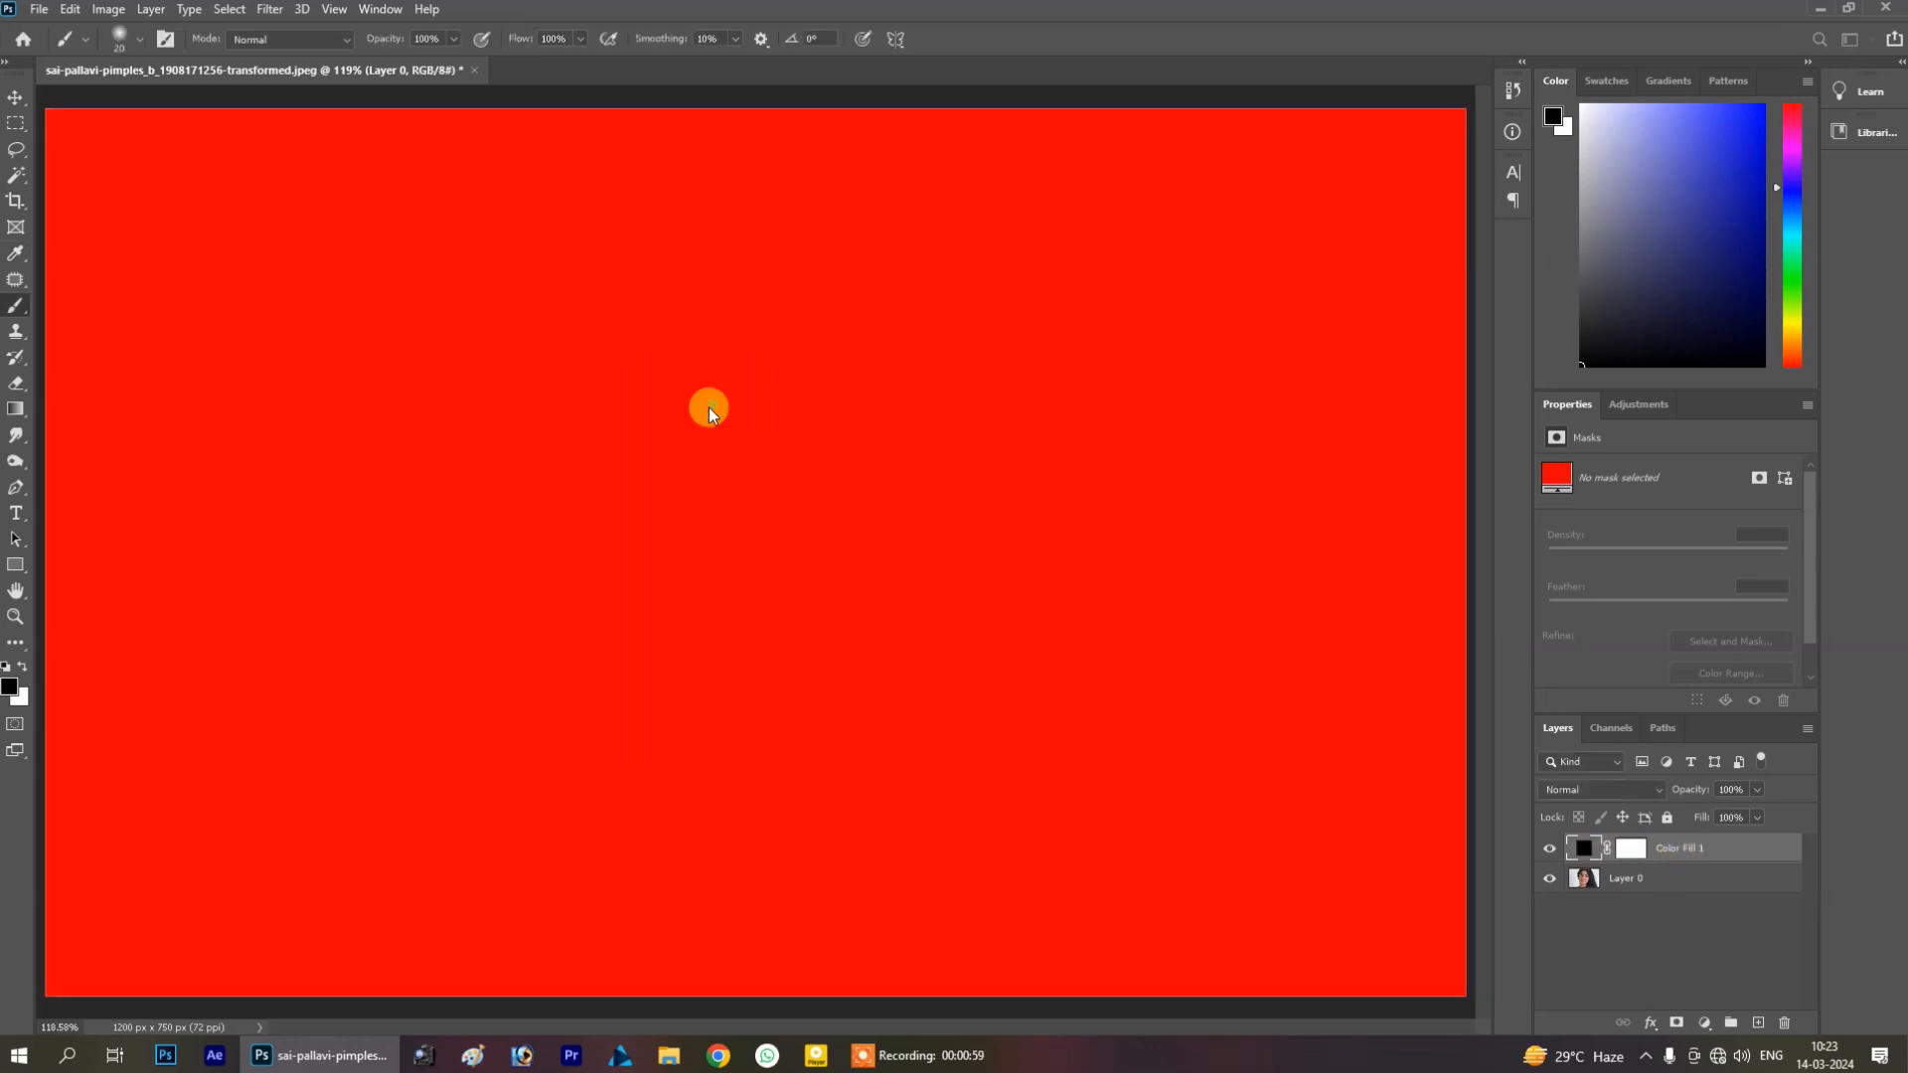
With the Brush tool on the fill layer's black mask, zoom in and paint over the lips to reveal the red
key(b)
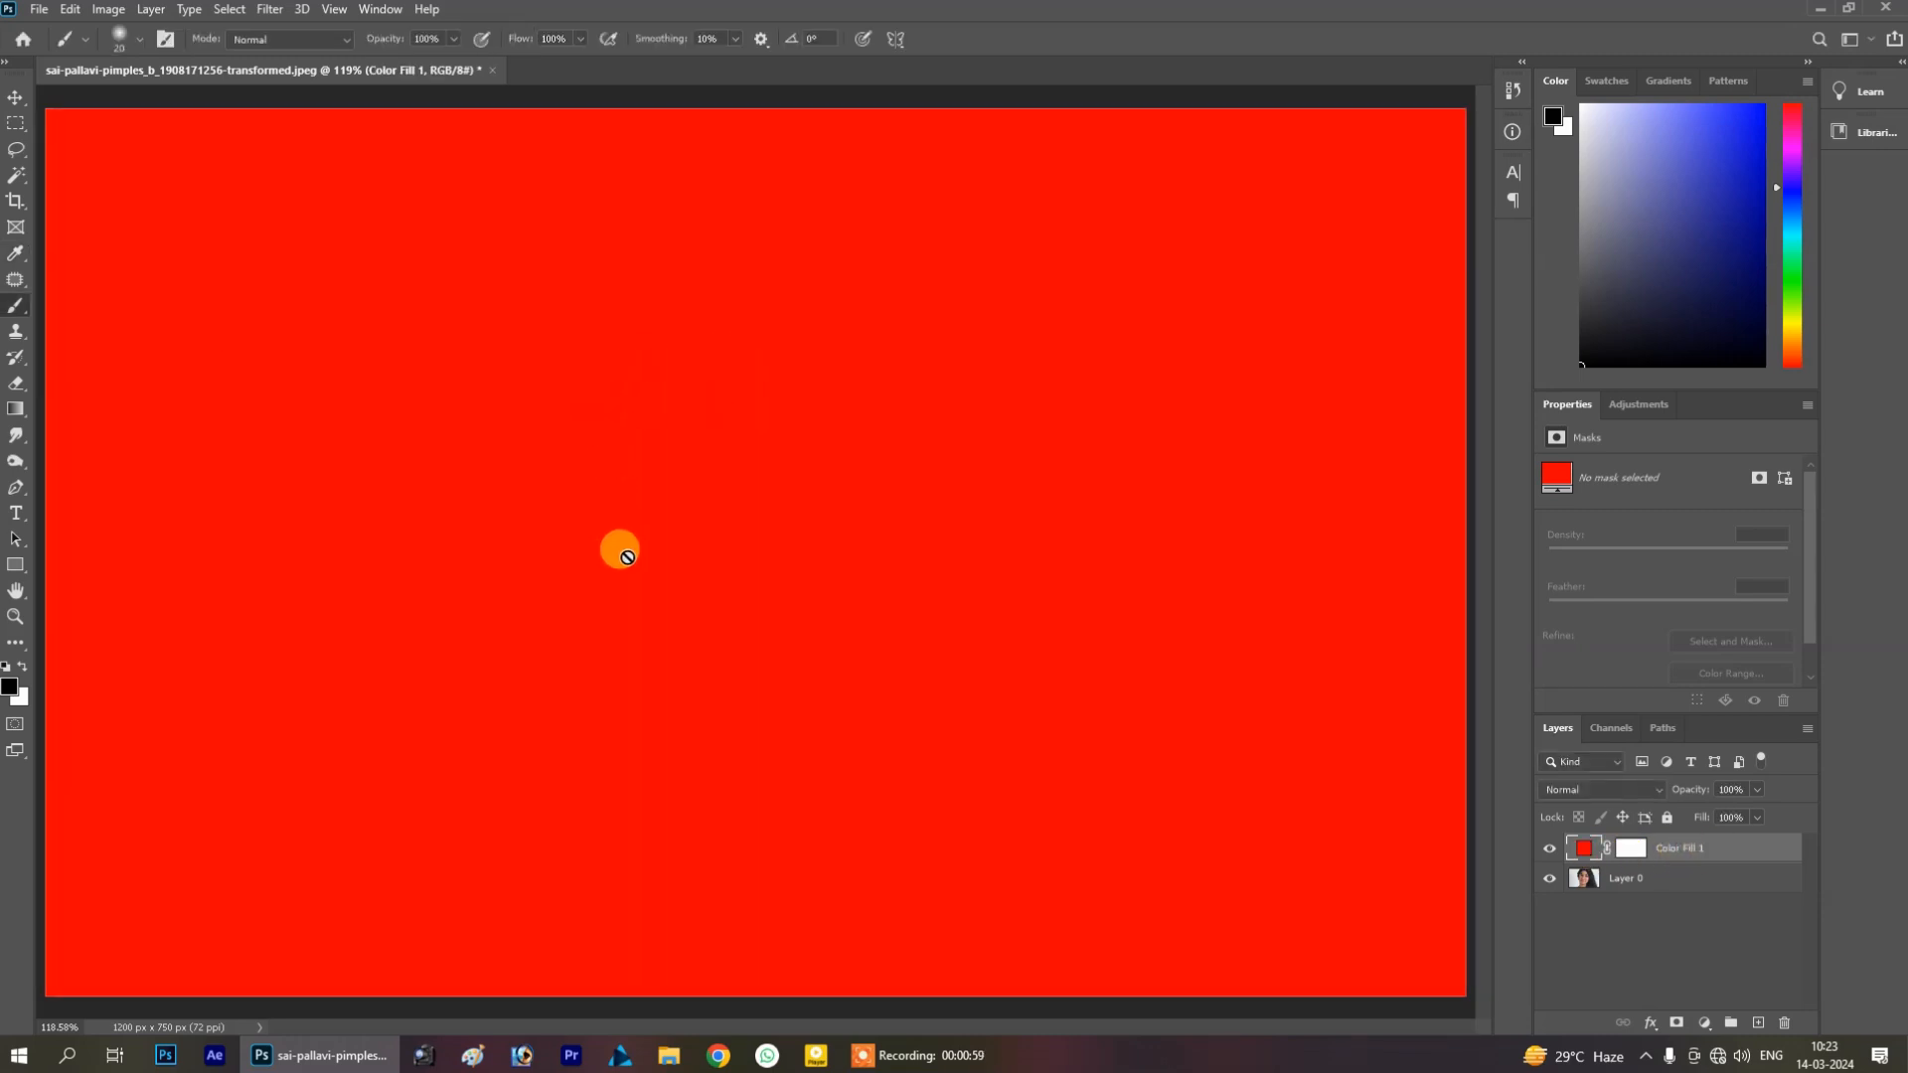
click(1627, 851)
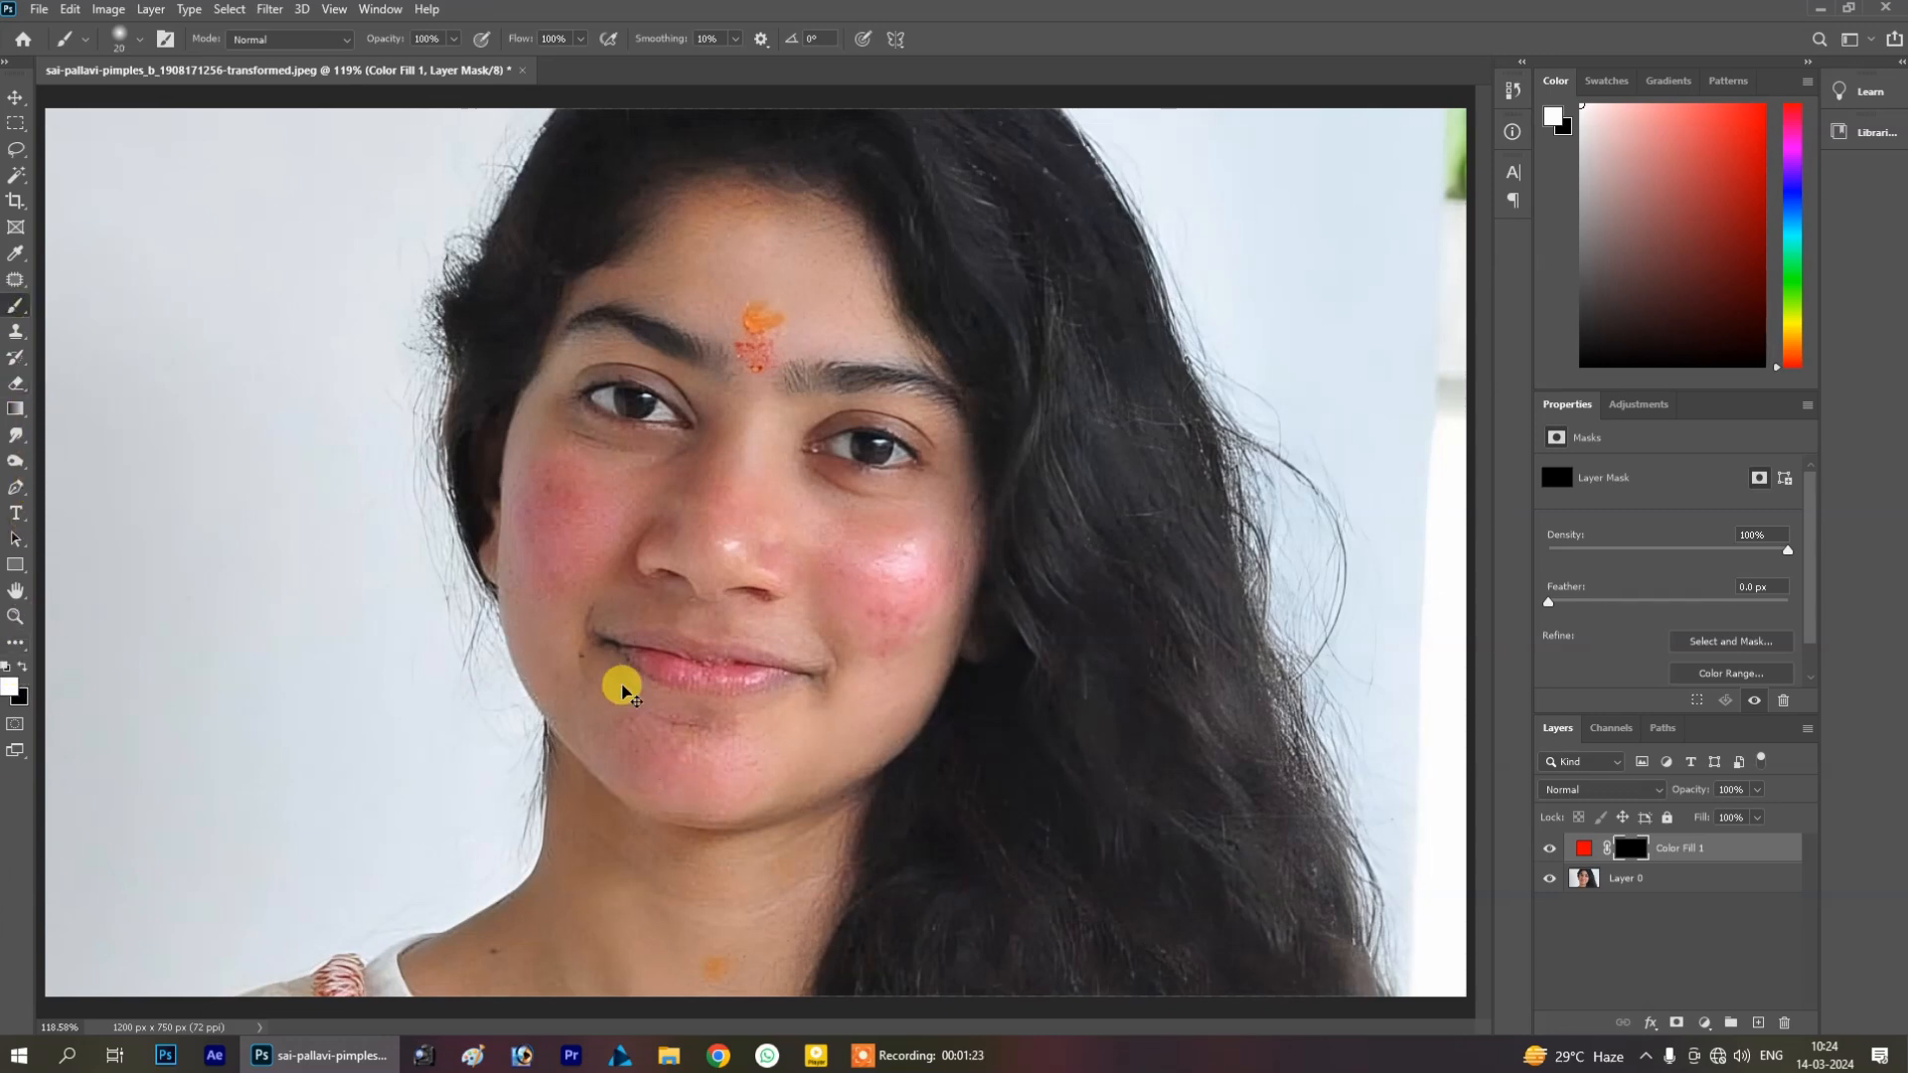
key(ctrl+plus)
key(ctrl+plus)
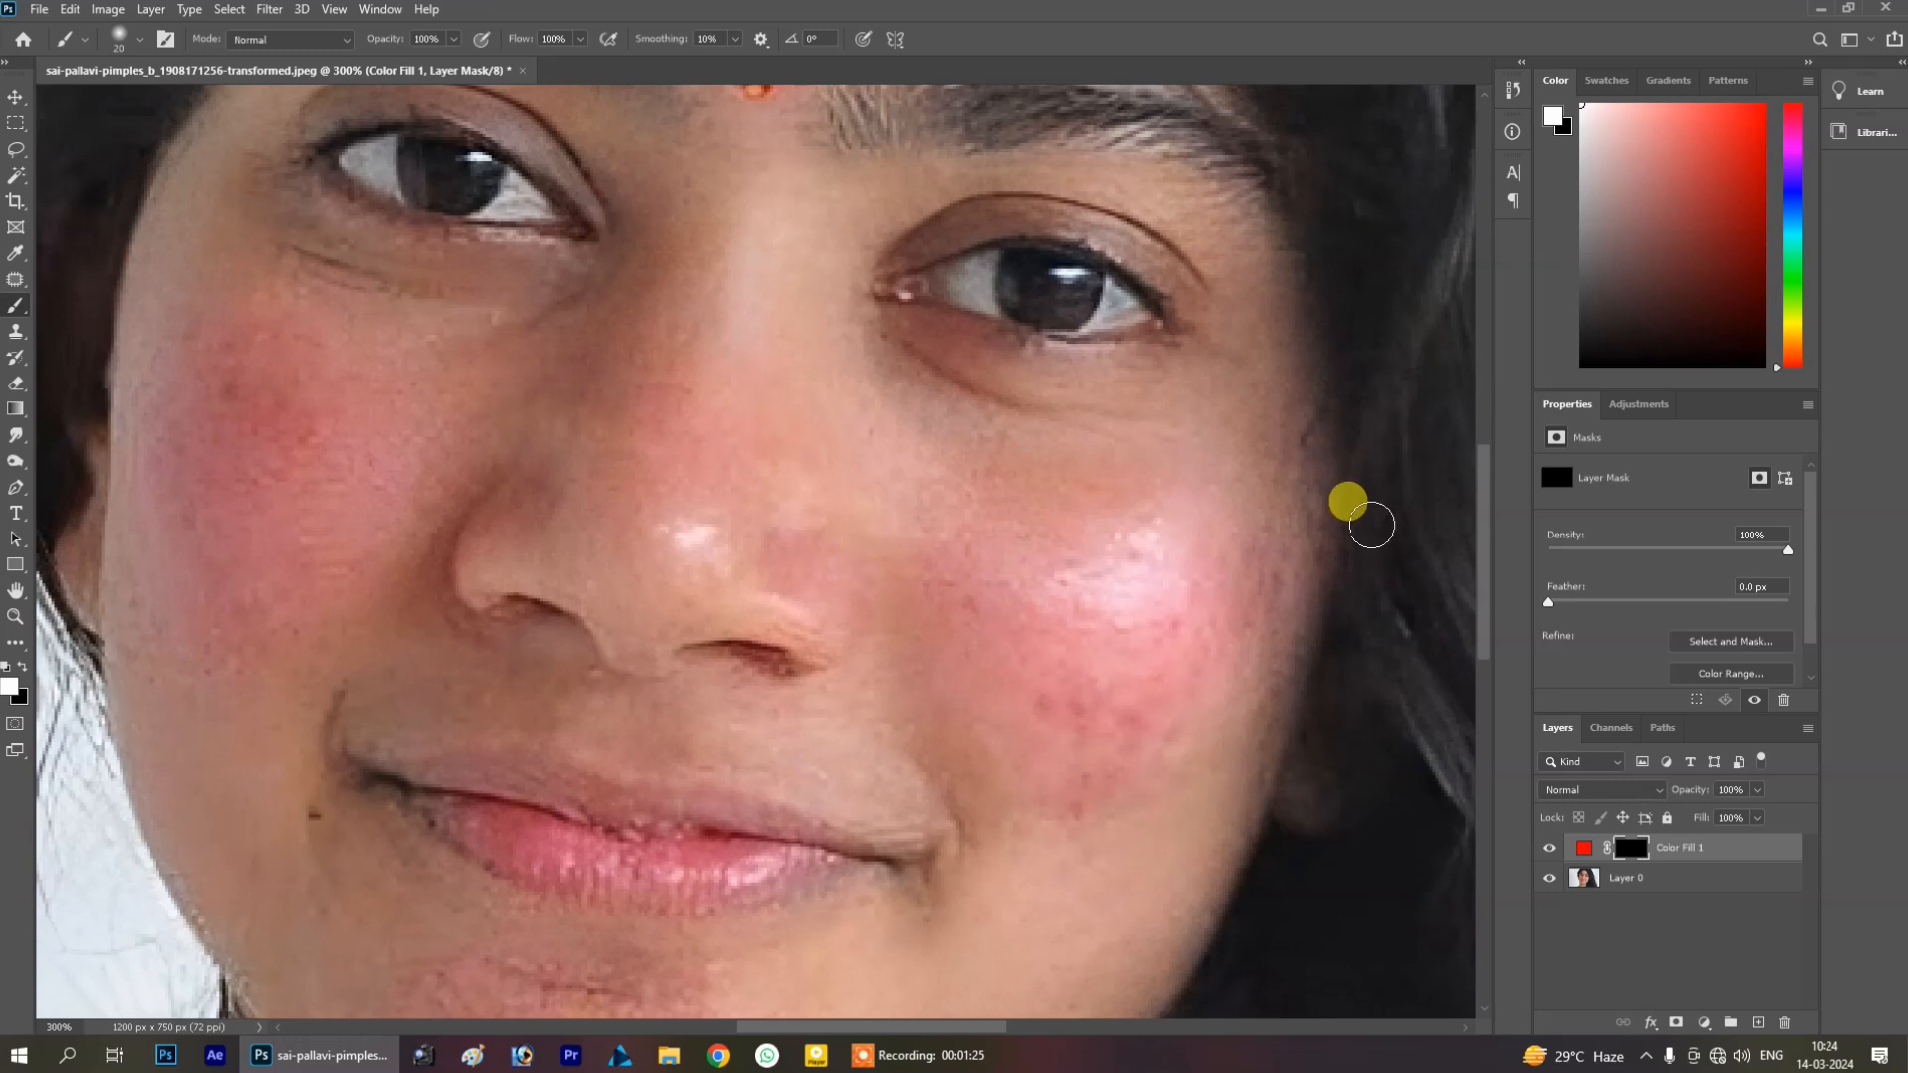
scroll(1483, 567, down, 5)
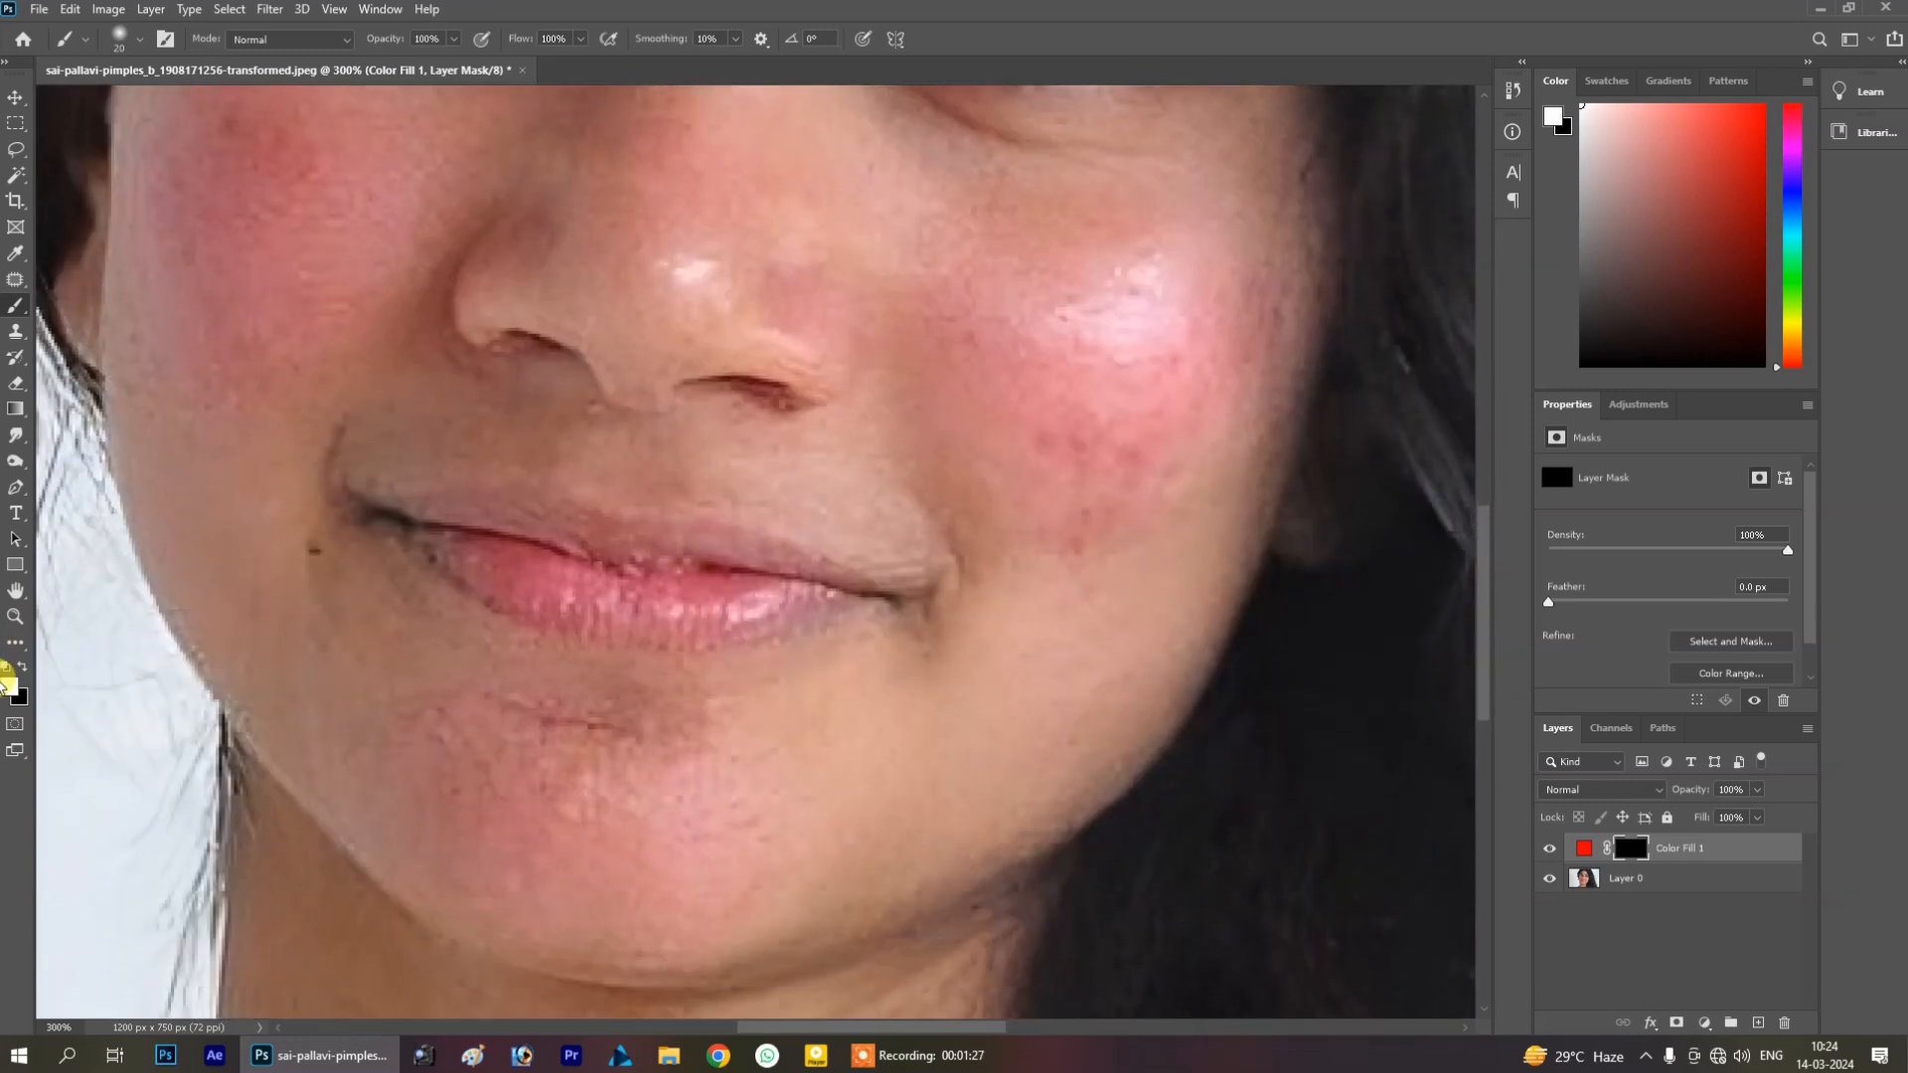
mouse_move(474, 541)
mouse_down()
mouse_move(713, 600)
mouse_move(815, 592)
mouse_move(611, 579)
mouse_move(414, 503)
mouse_move(853, 586)
mouse_move(818, 608)
mouse_move(500, 565)
mouse_move(417, 525)
mouse_move(561, 594)
mouse_move(697, 628)
mouse_move(765, 628)
mouse_move(492, 572)
mouse_move(376, 497)
mouse_move(929, 601)
mouse_up()
Set the fill layer's blend mode to Multiply
click(1678, 849)
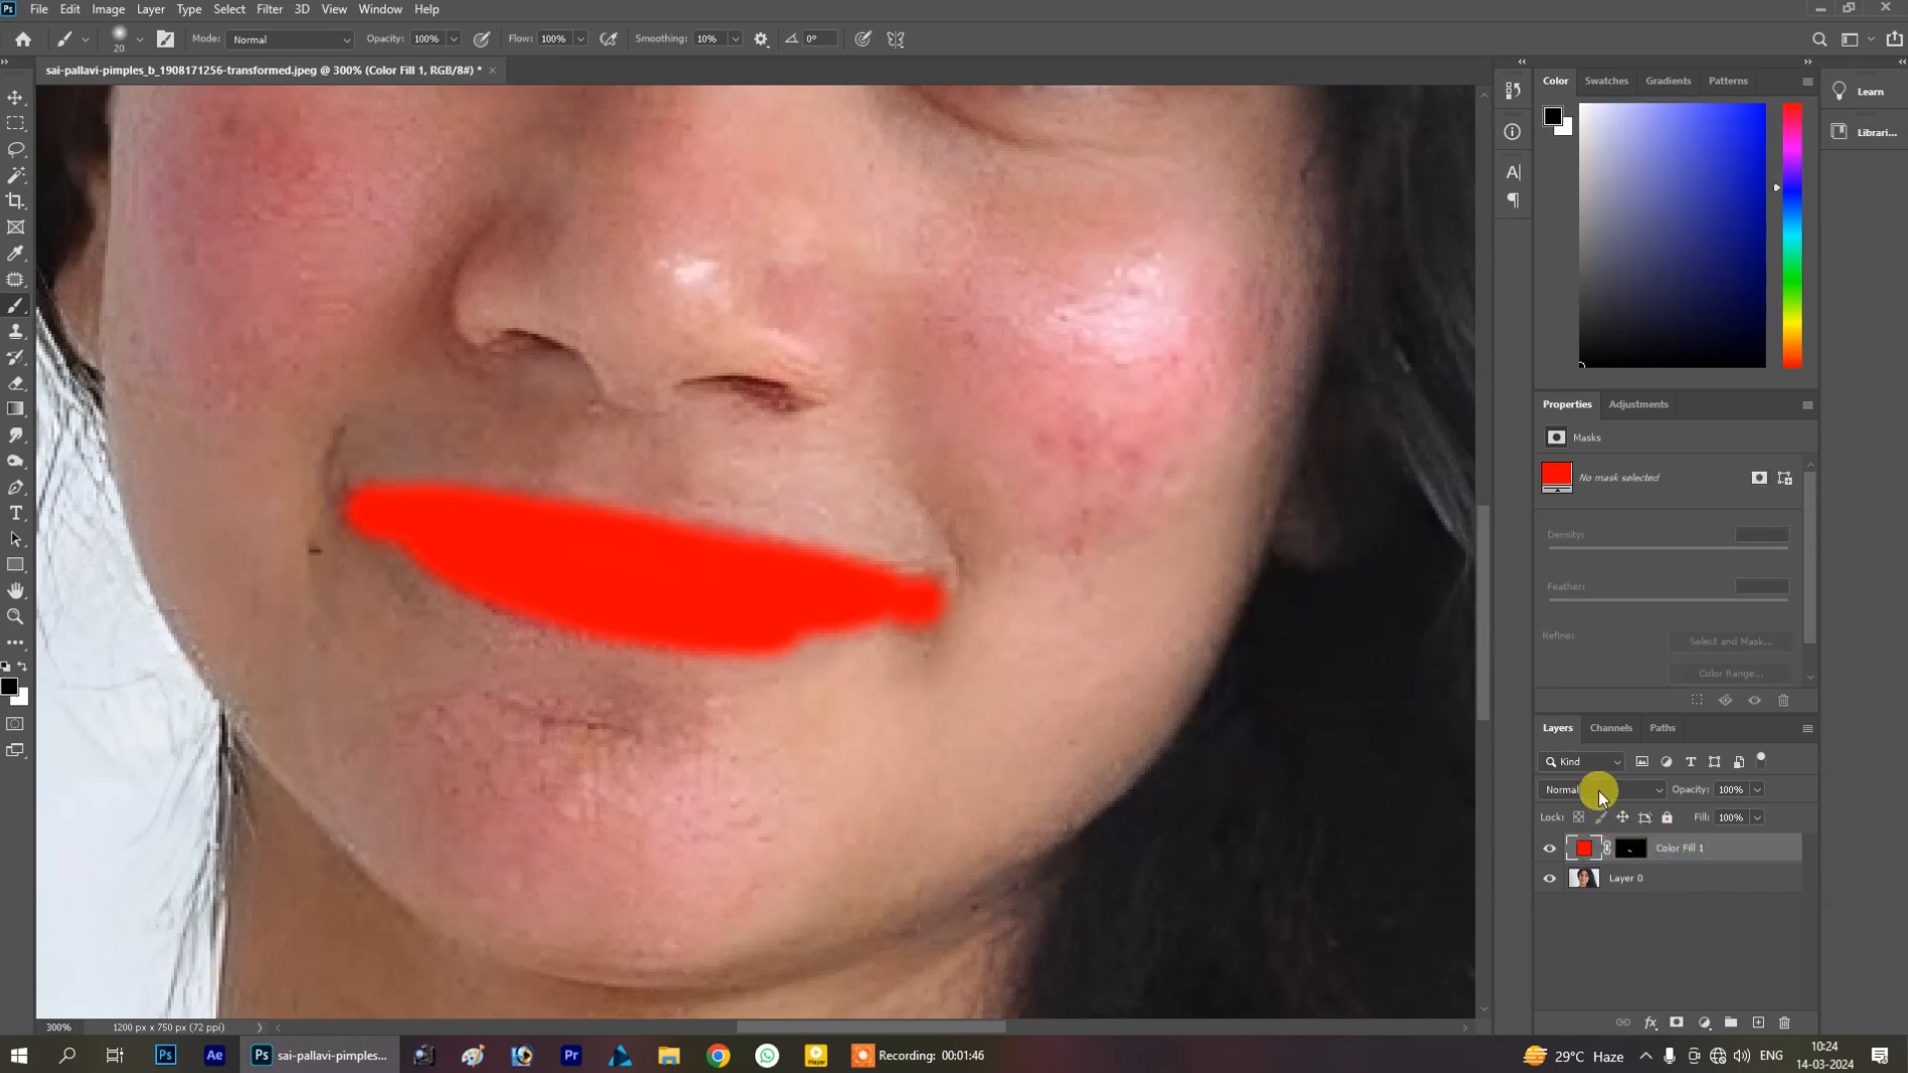
click(1590, 789)
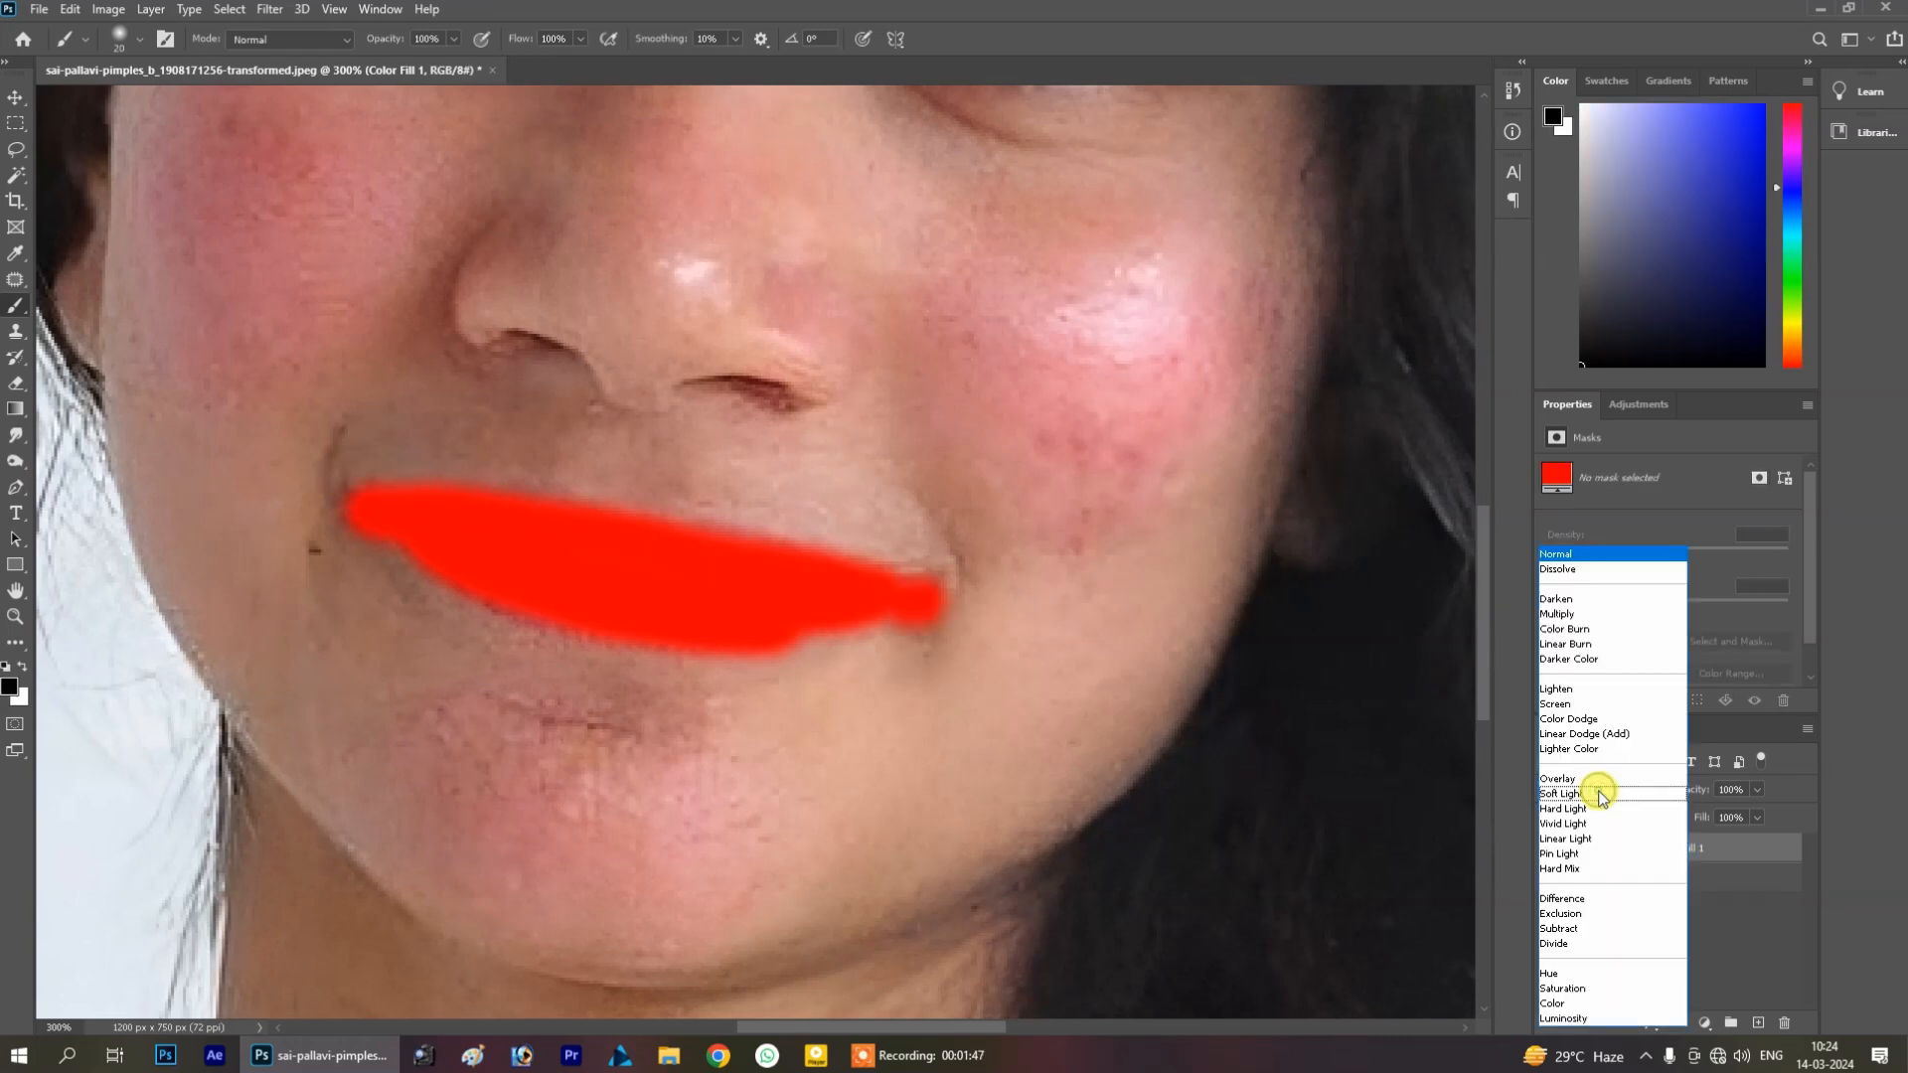
click(1571, 614)
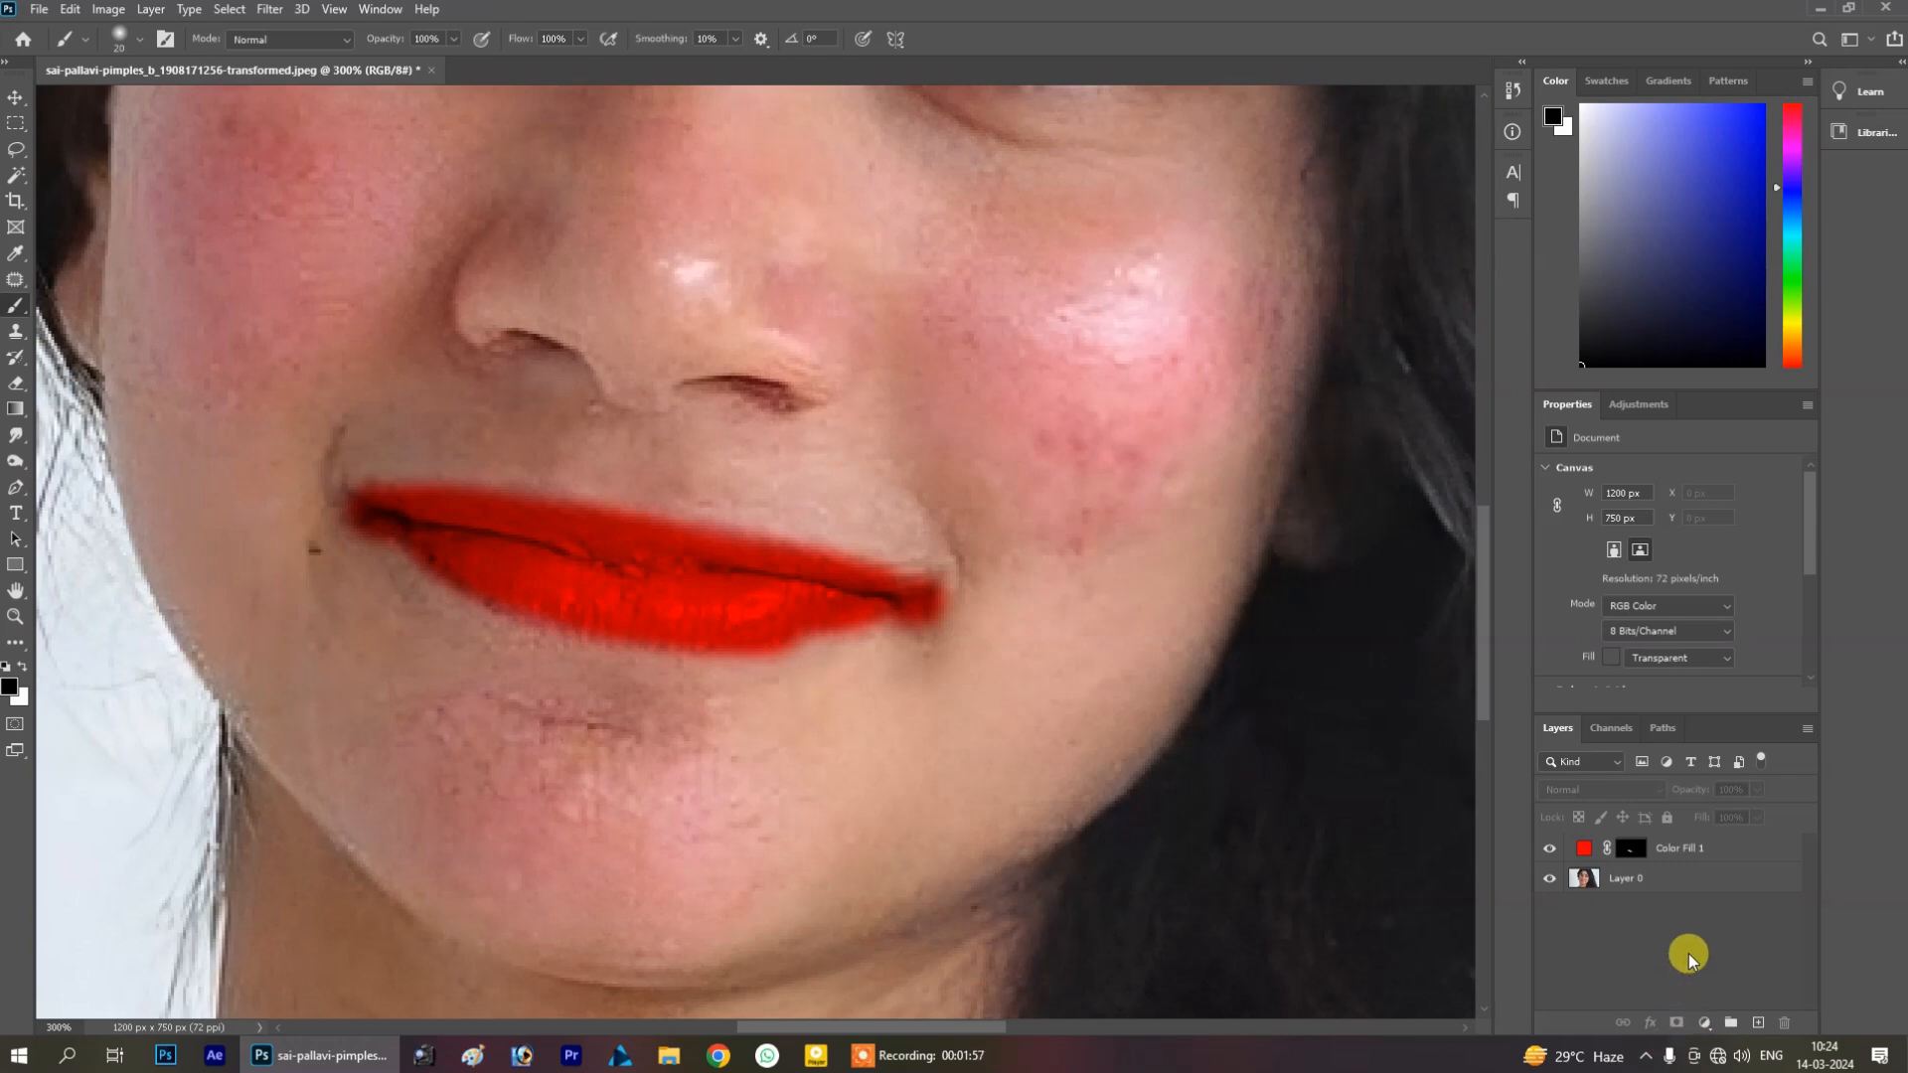
In the fill layer's Blending Options, split the Underlying Layer black slider and drag its halves right, then confirm
click(1706, 849)
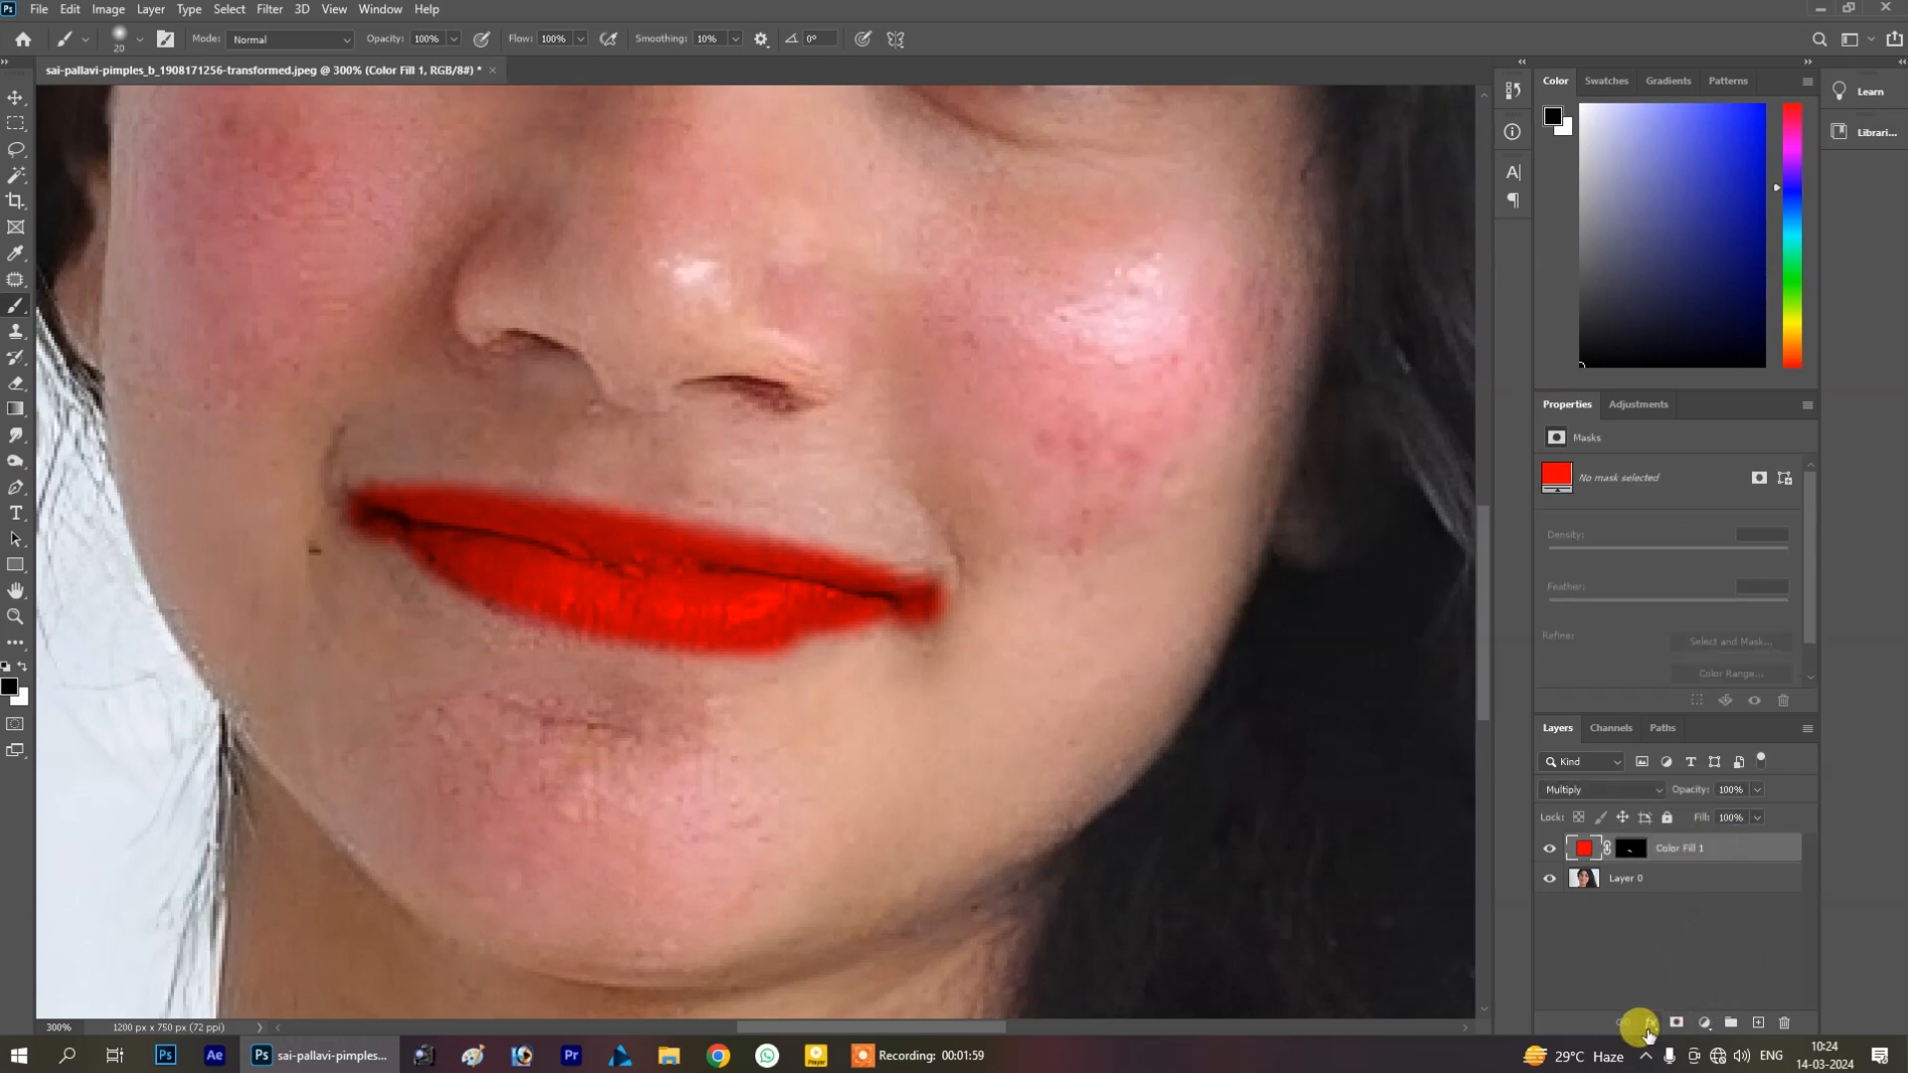
click(1649, 1034)
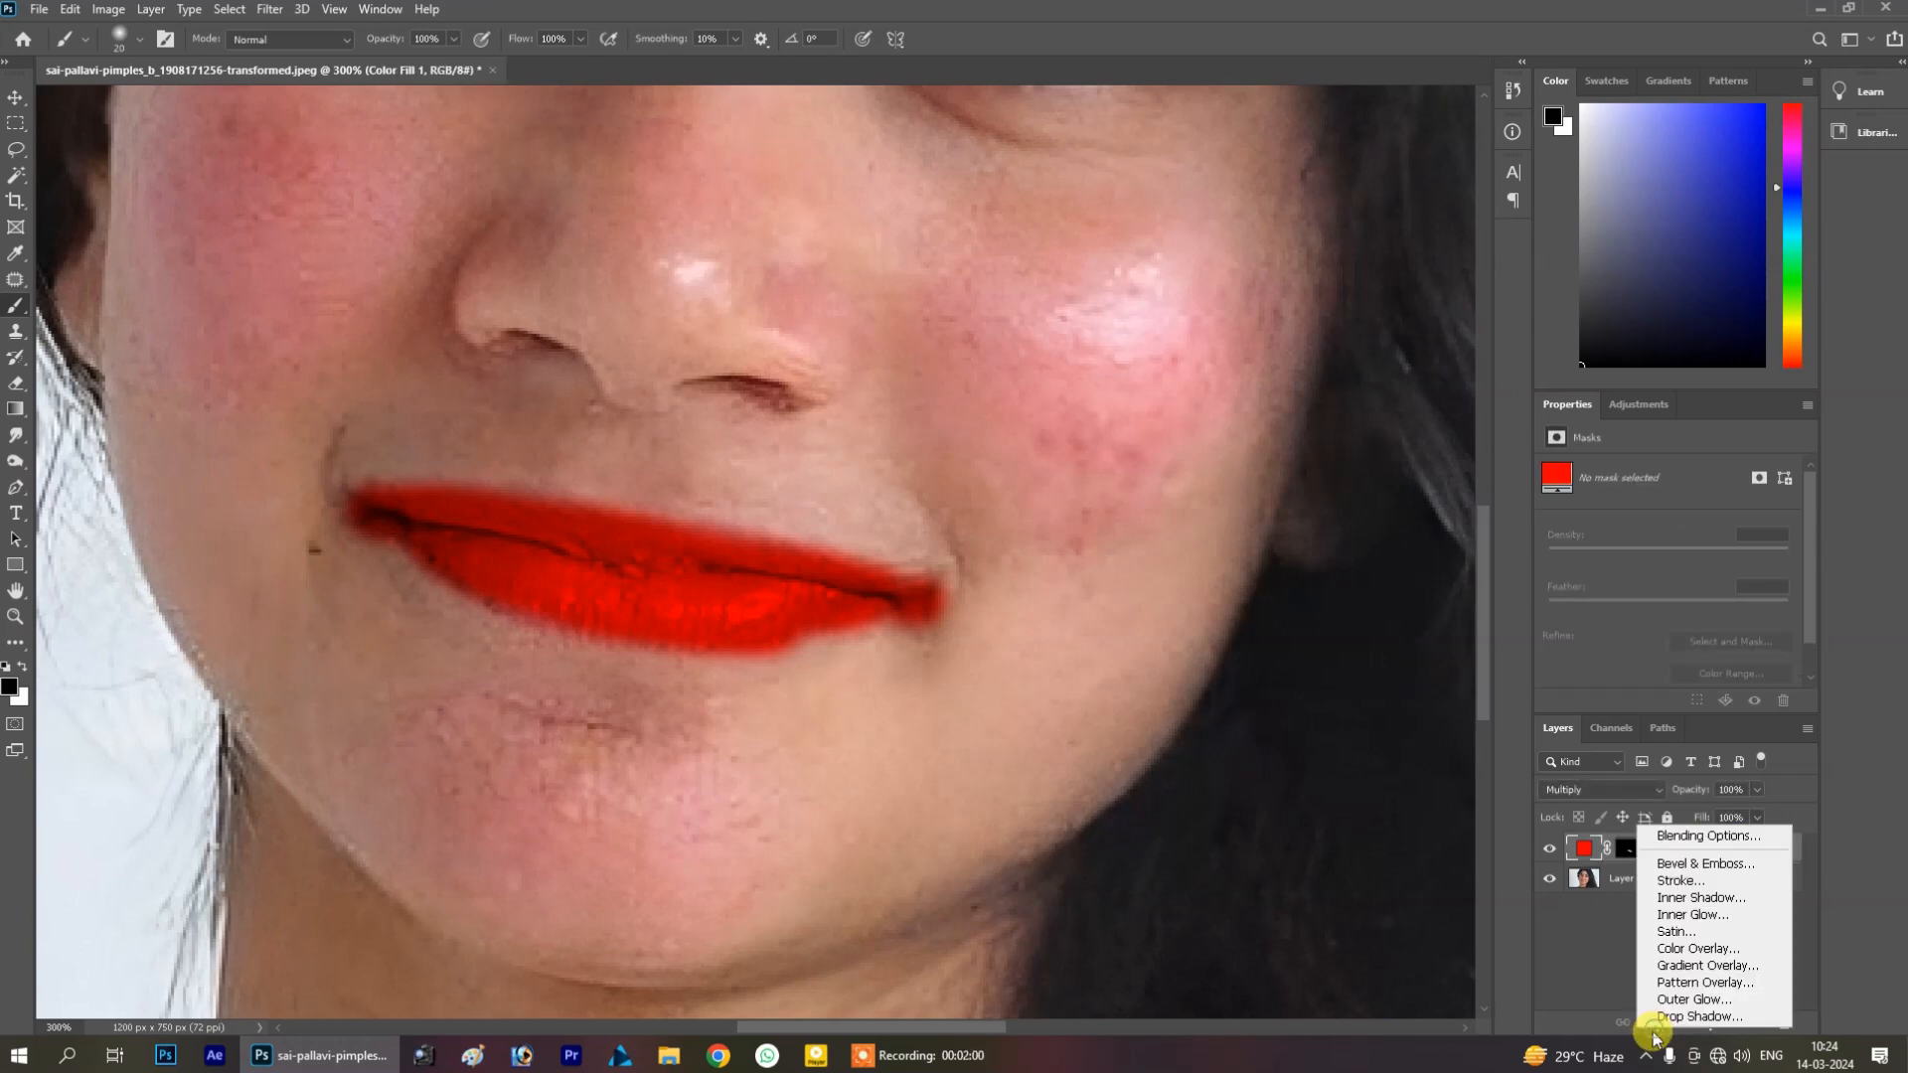
click(1690, 836)
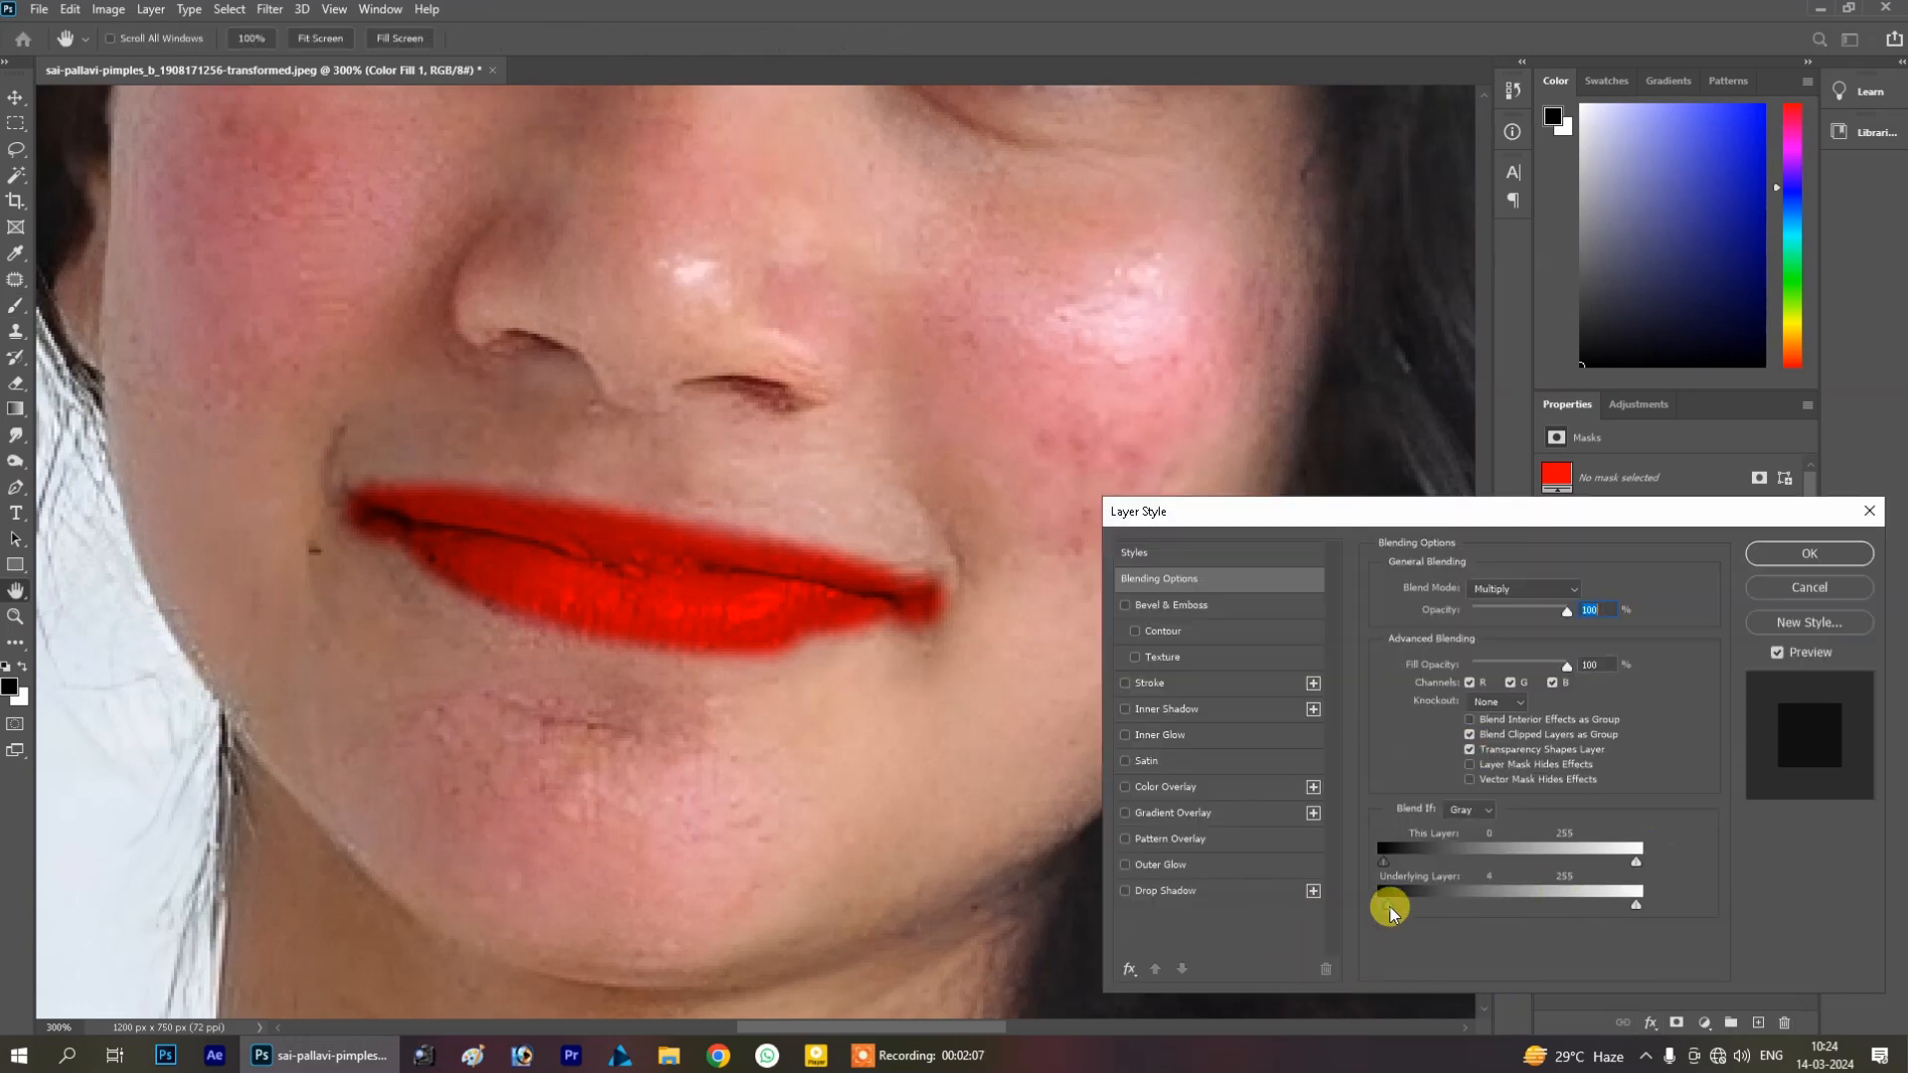
drag(1388, 903, 1432, 910)
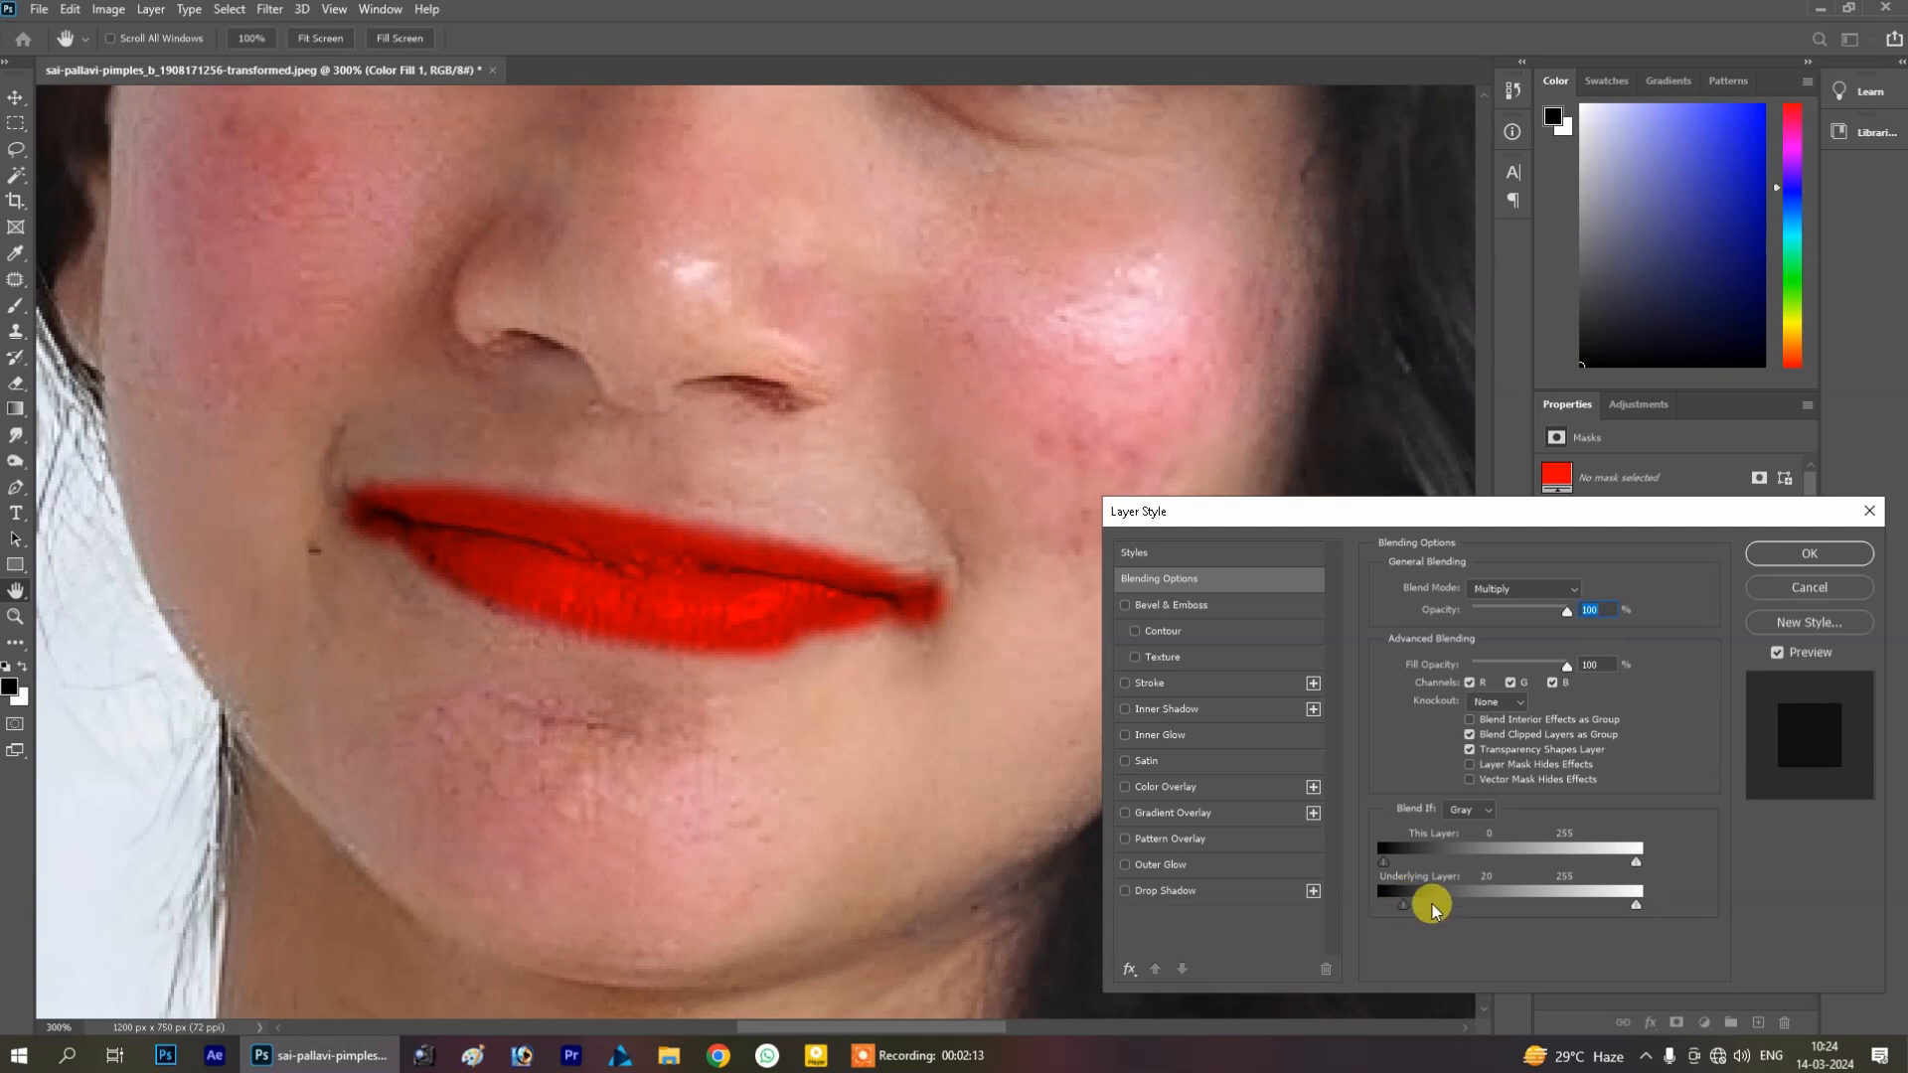
drag(1403, 906, 1441, 914)
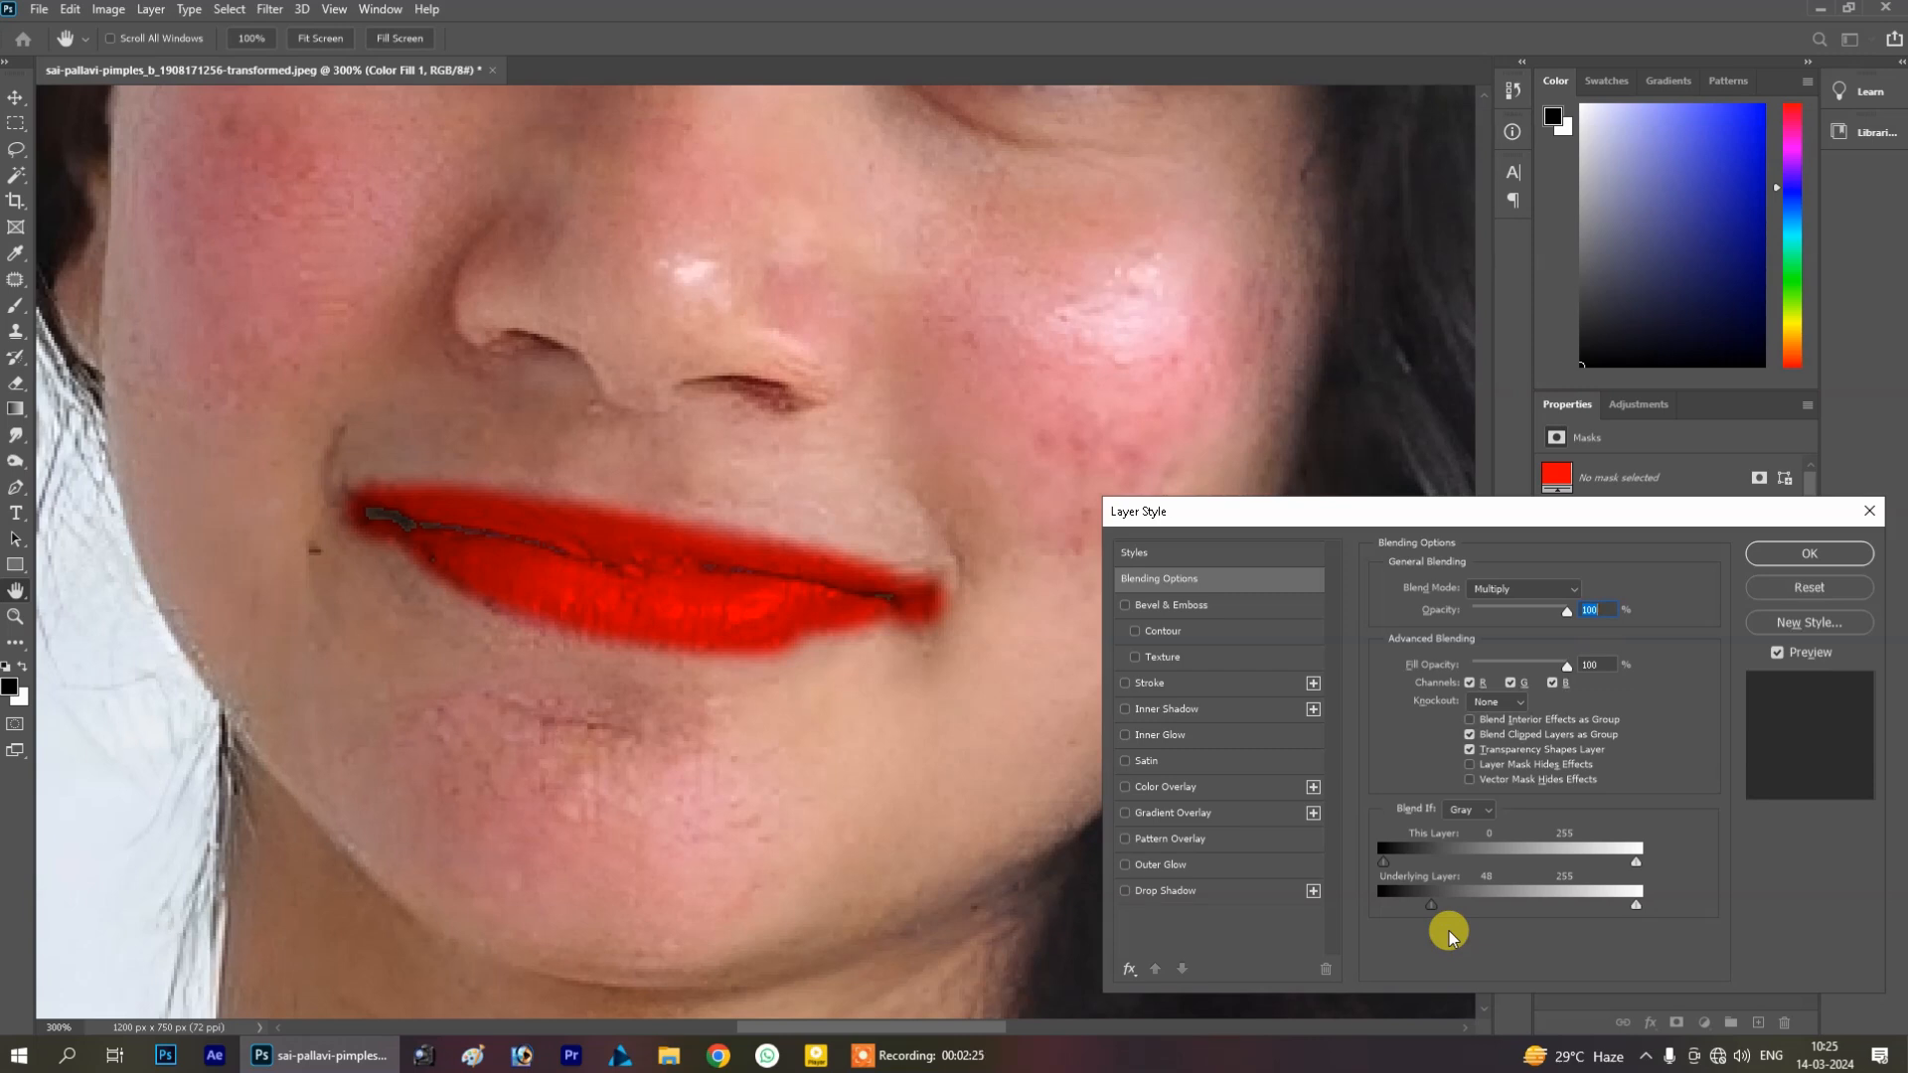
drag(1431, 905, 1463, 904)
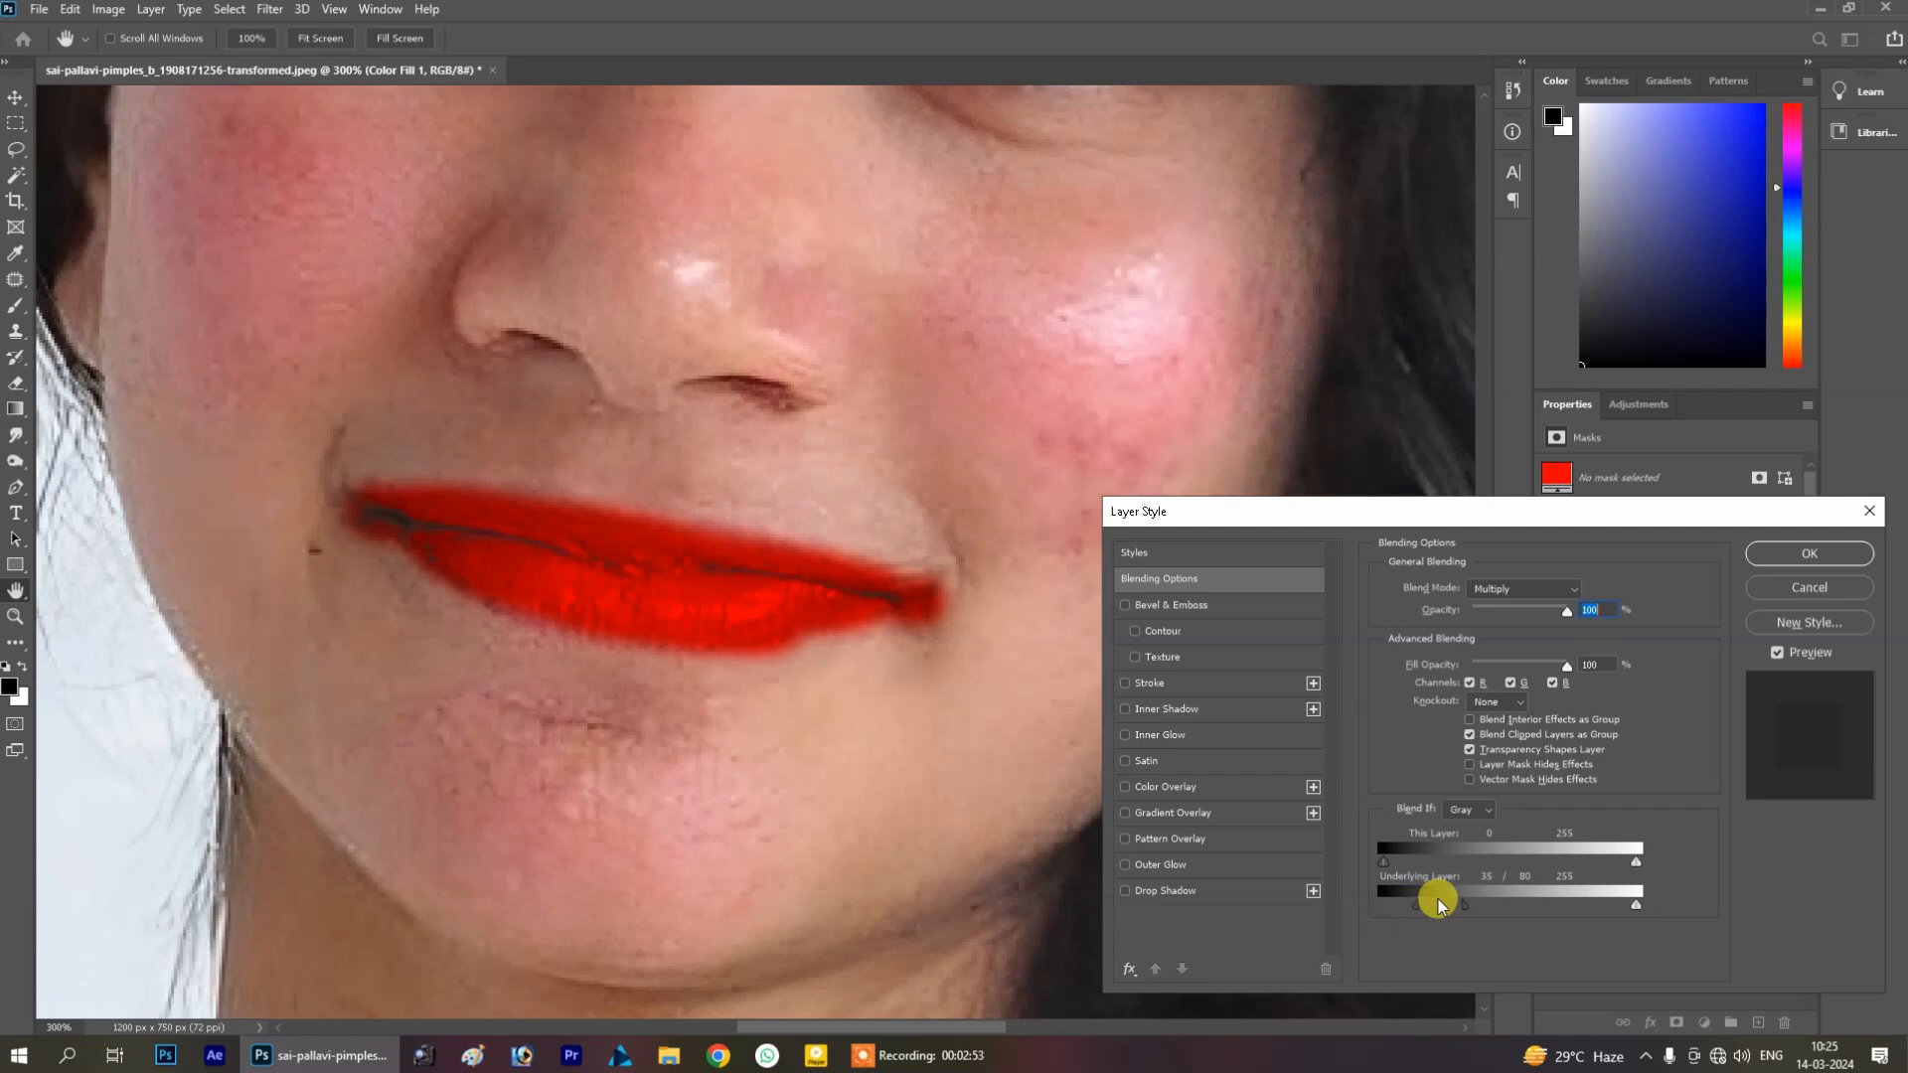
mouse_move(1465, 904)
mouse_down()
mouse_move(1520, 898)
mouse_move(1489, 897)
mouse_up()
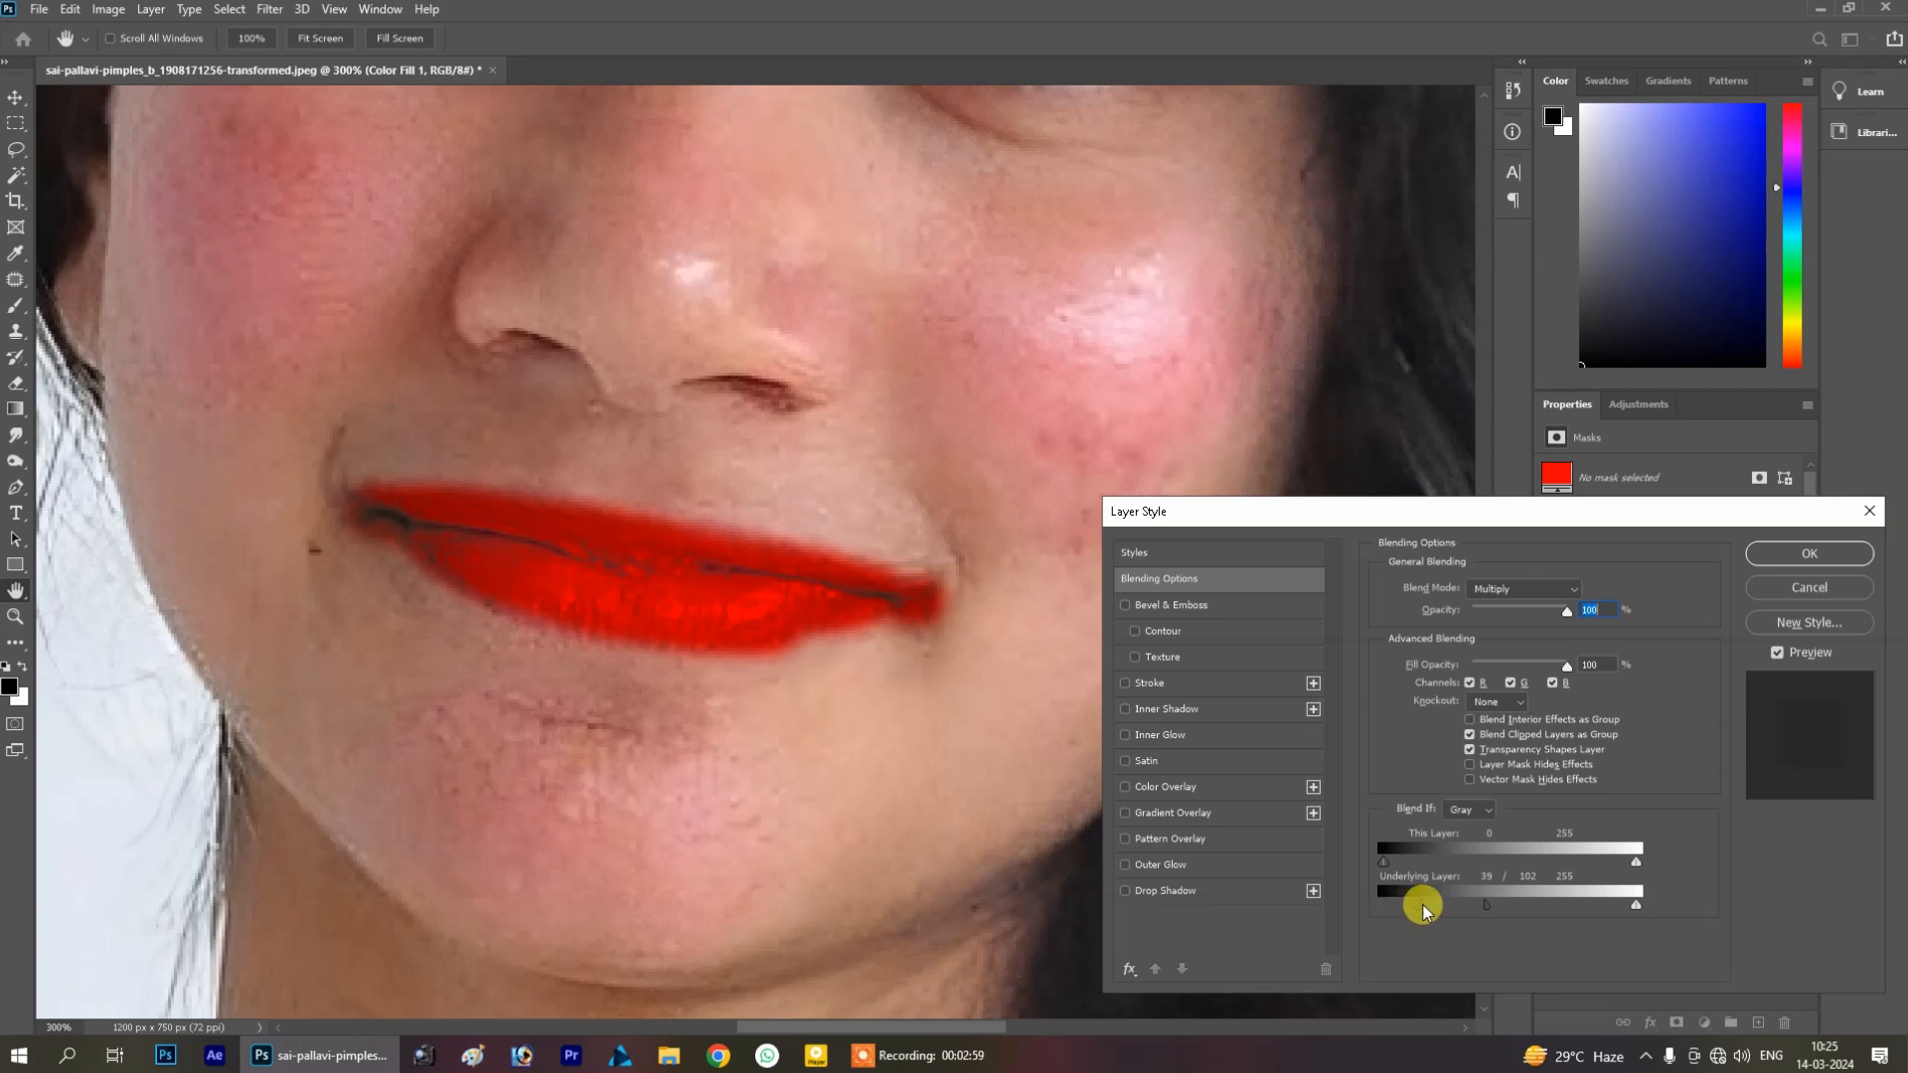
drag(1419, 906, 1463, 906)
click(1799, 558)
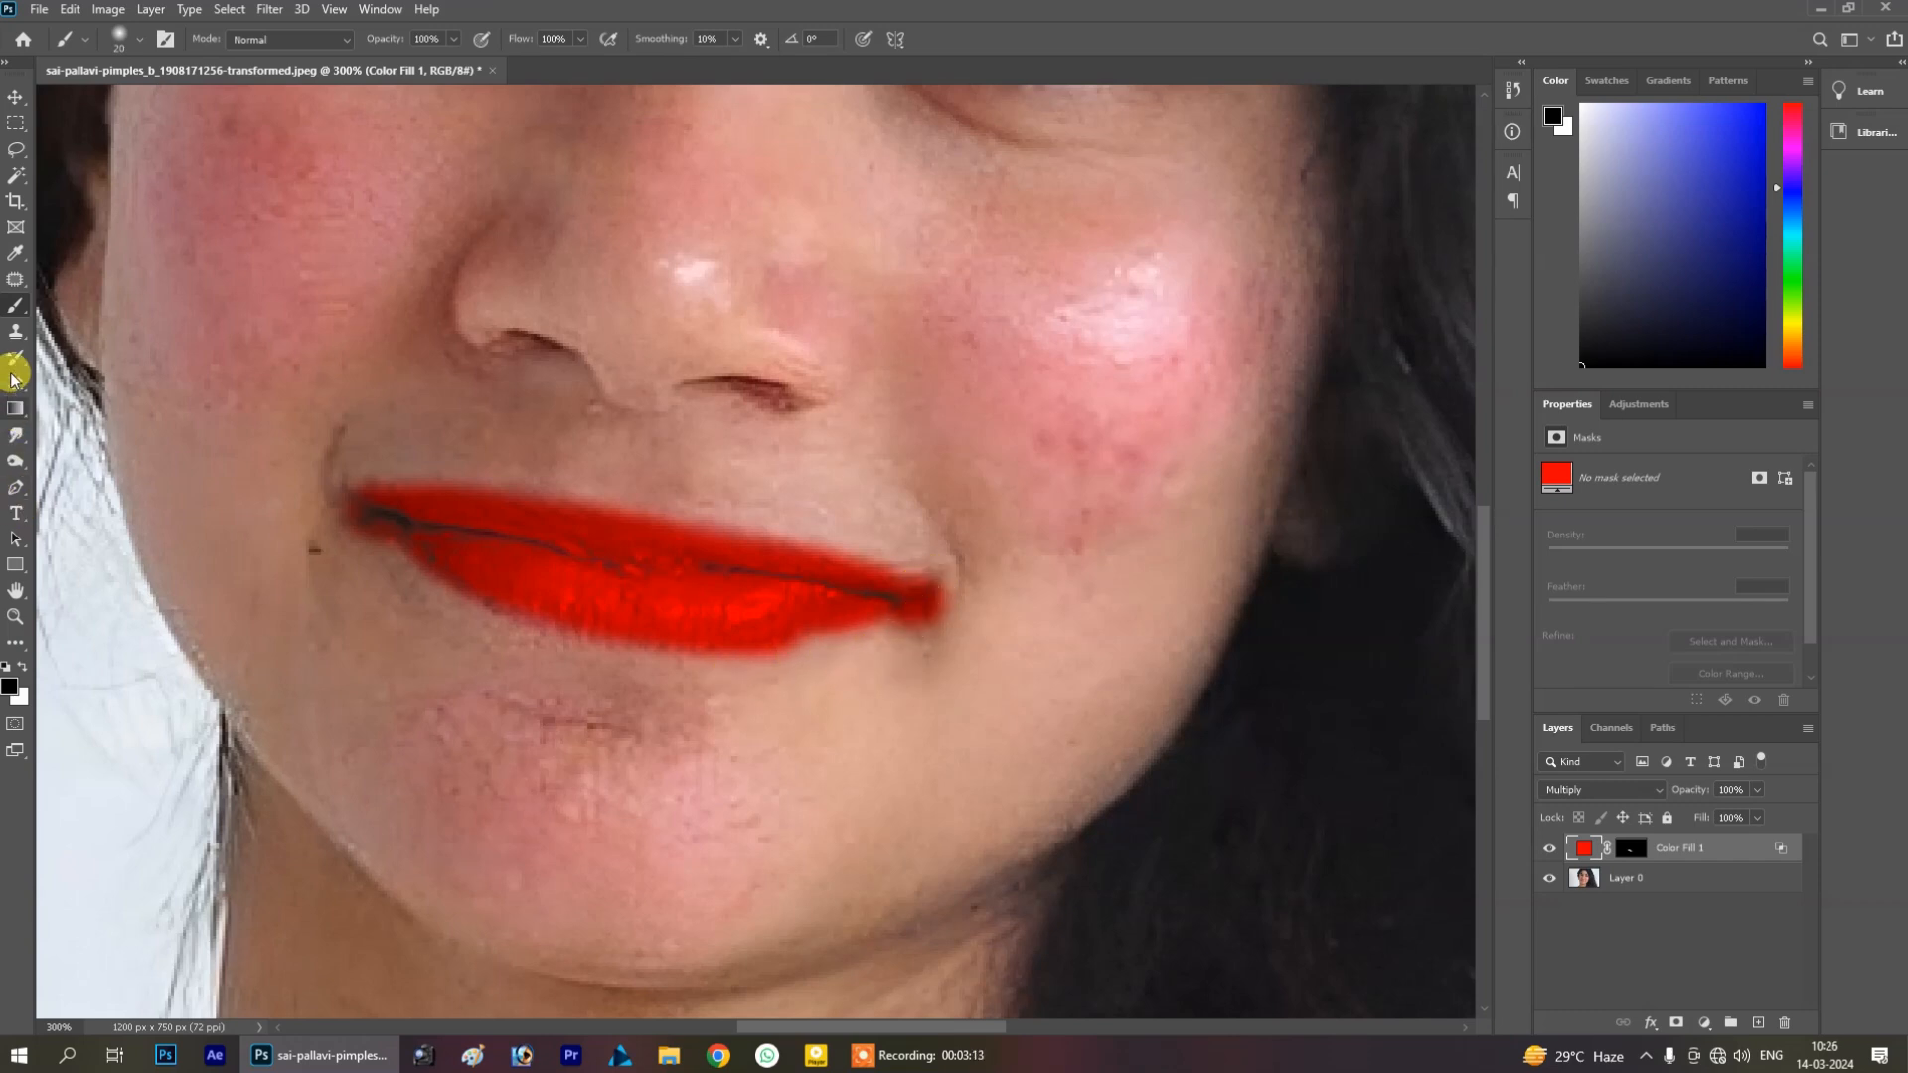
Paint black on the mask to remove the red overflow at the lips' right corner, then fit the image on screen
click(1628, 847)
key(x)
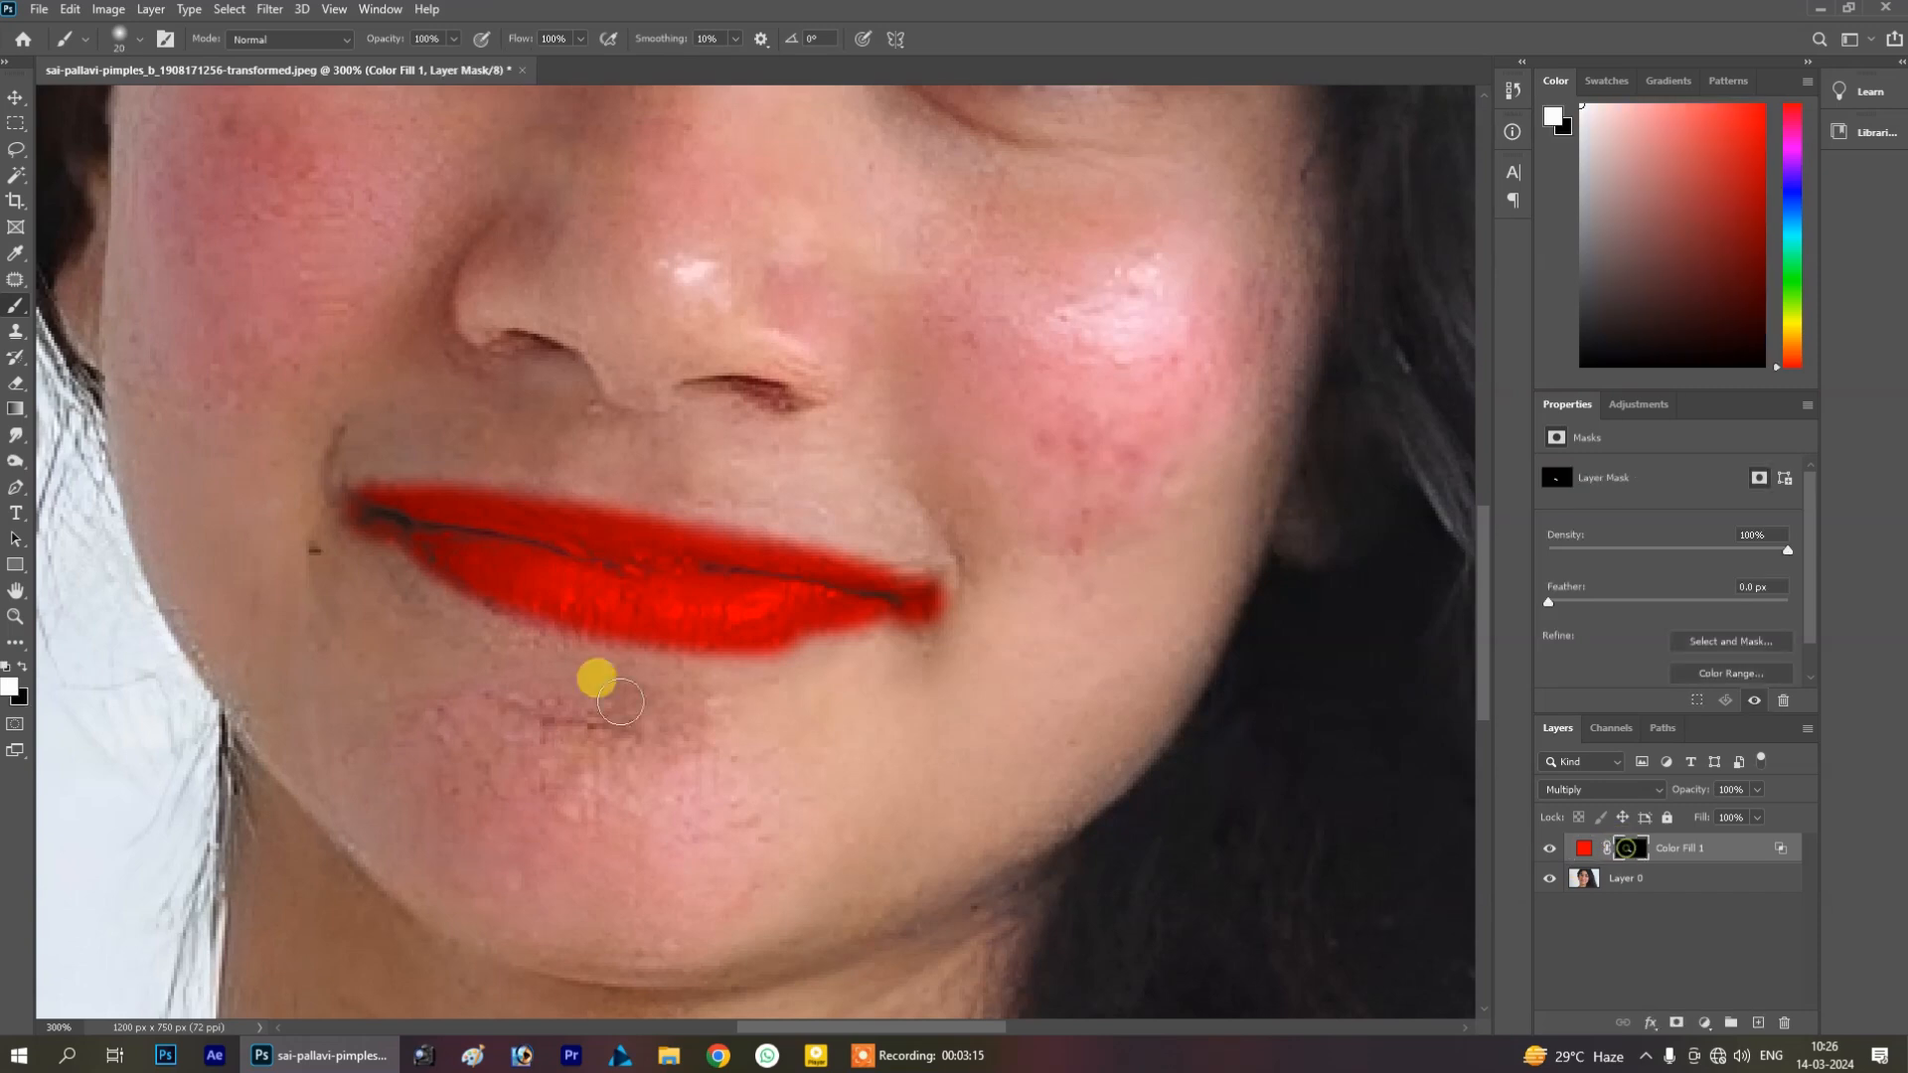
click(12, 668)
drag(885, 562, 922, 624)
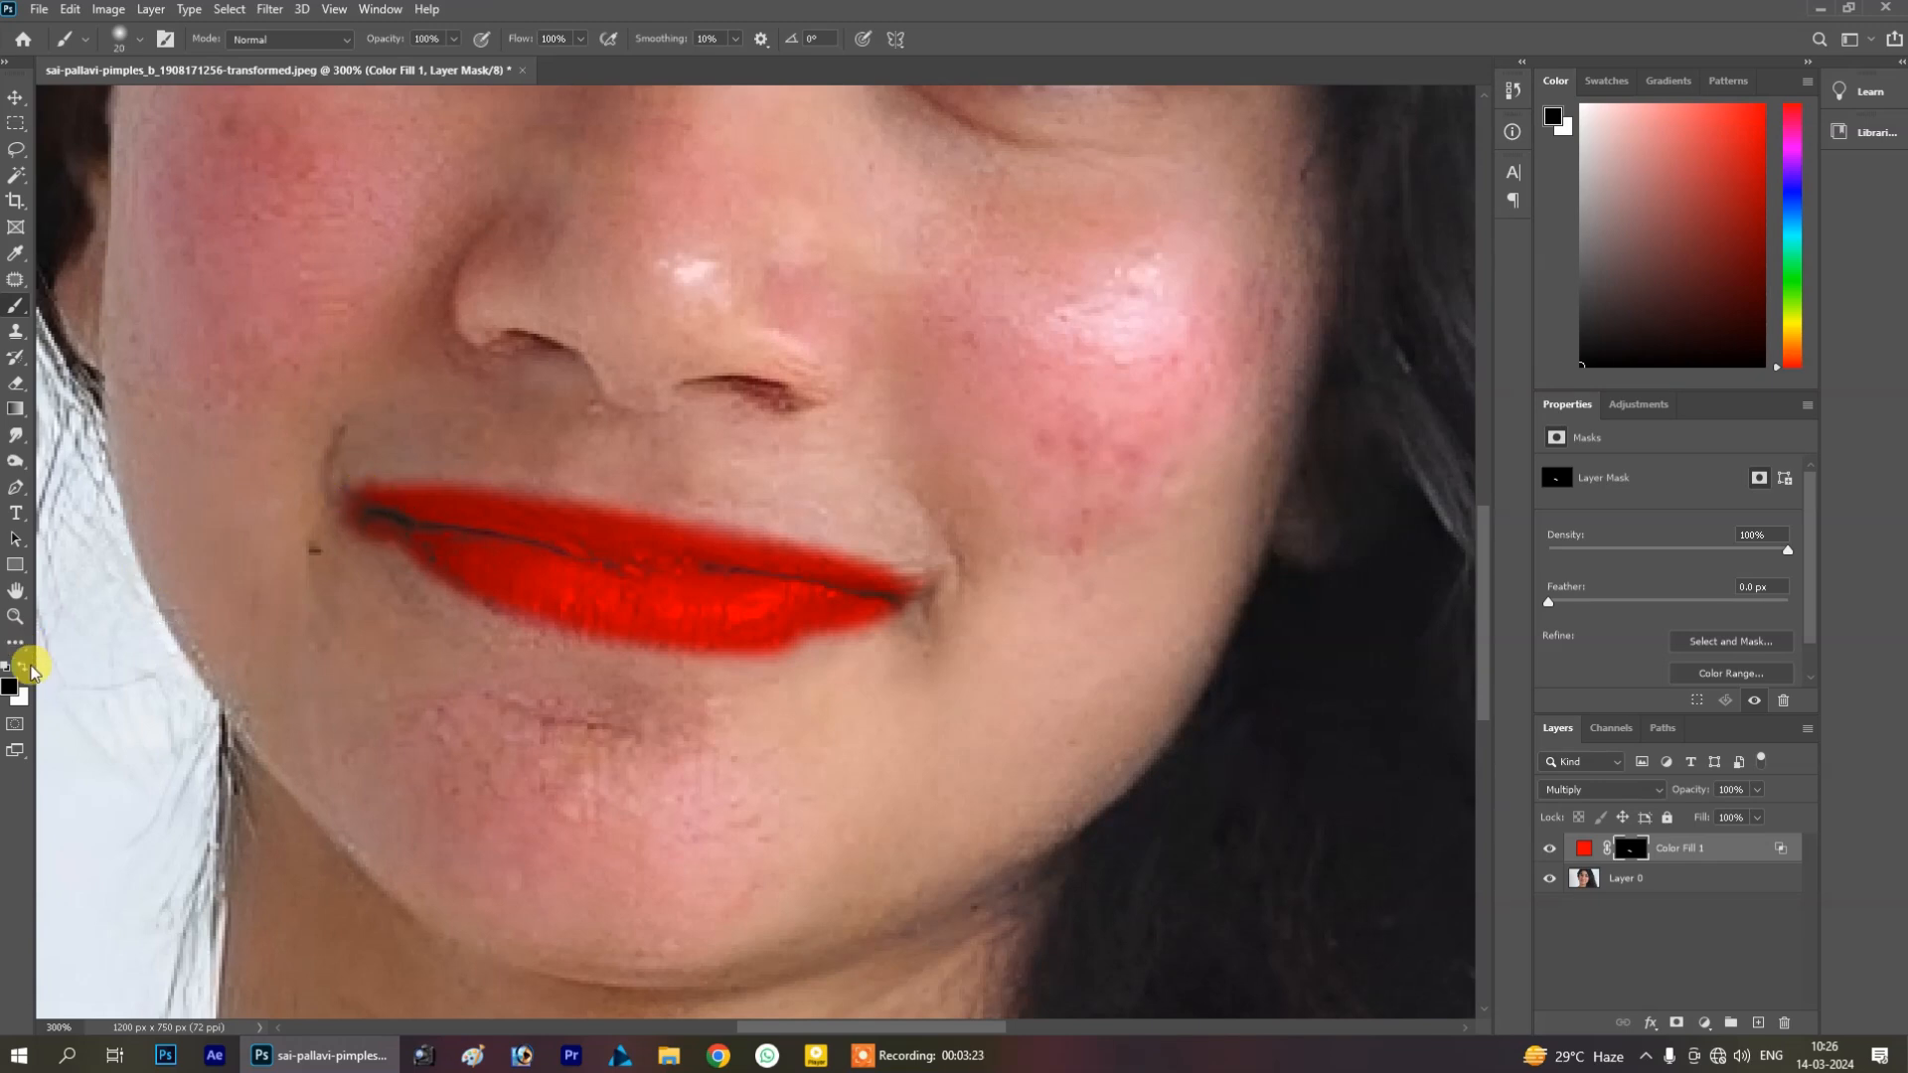
click(22, 665)
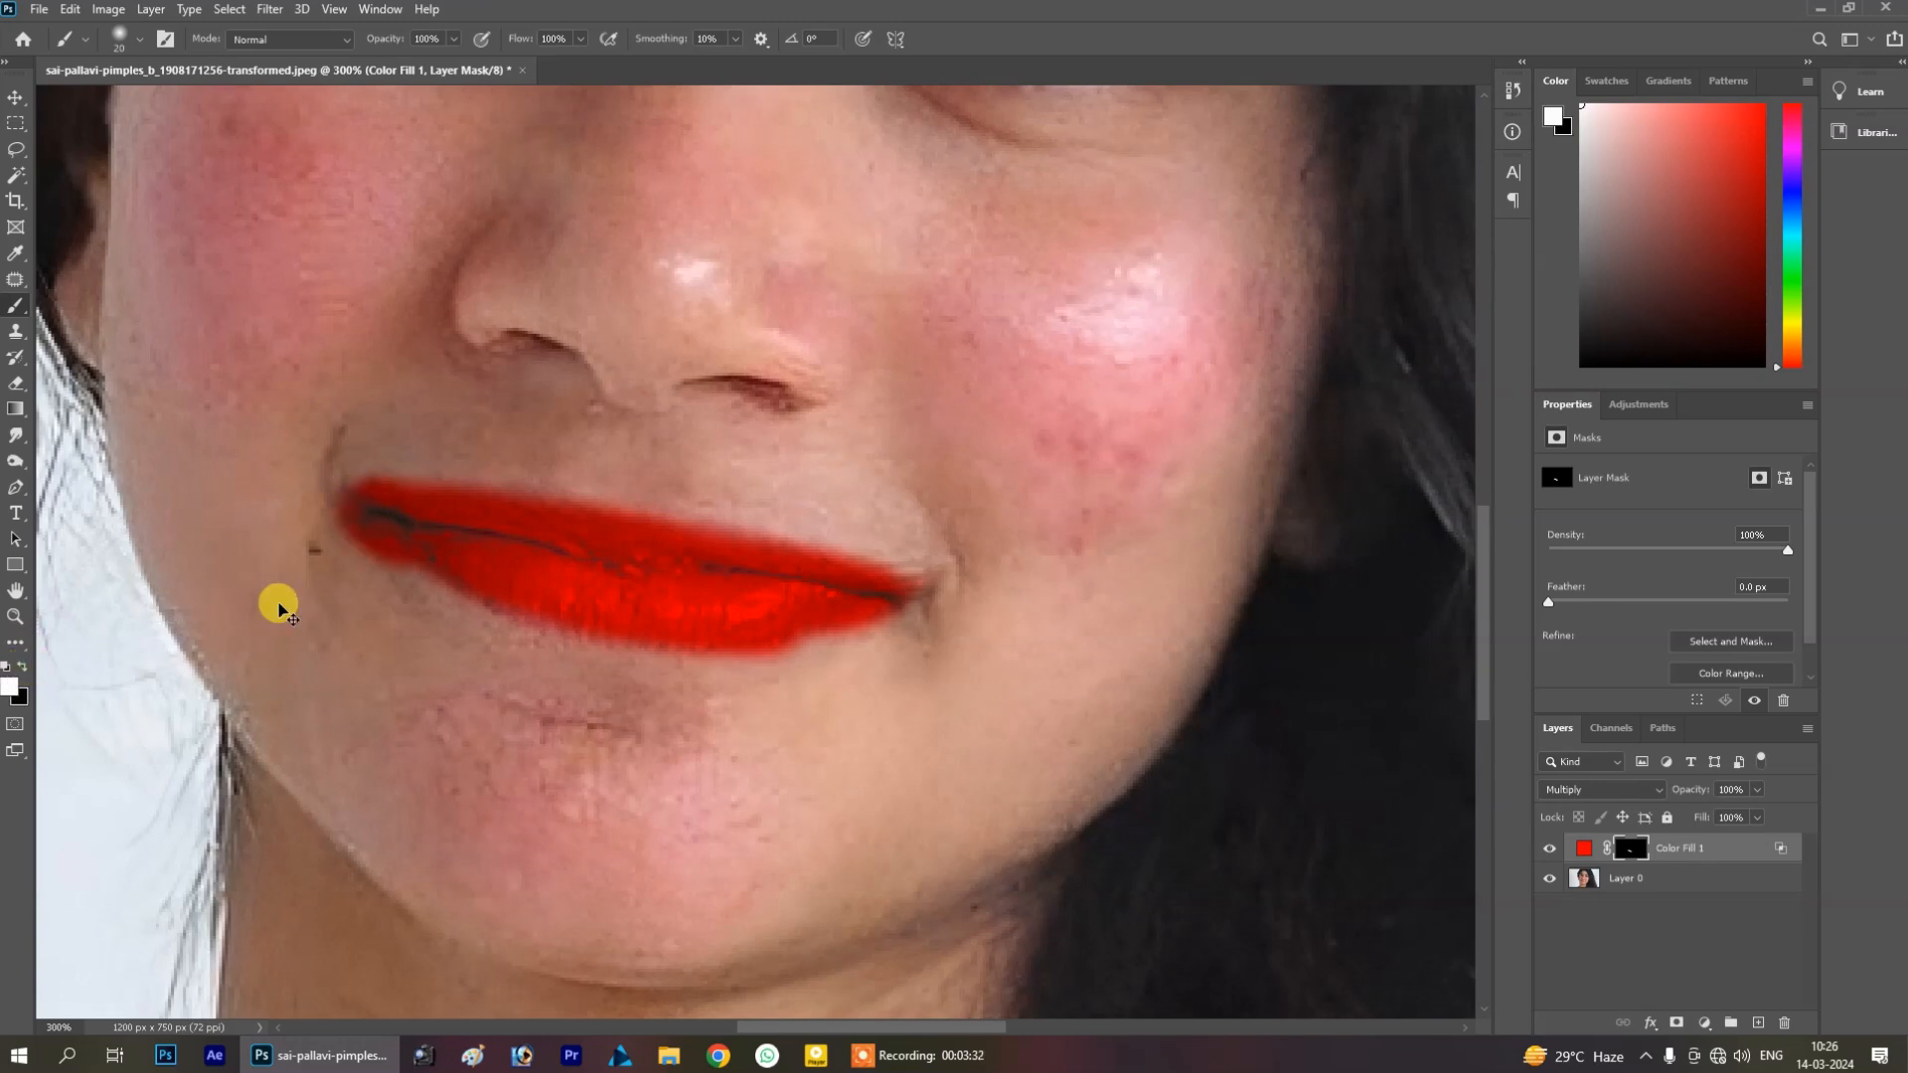
key(ctrl+0)
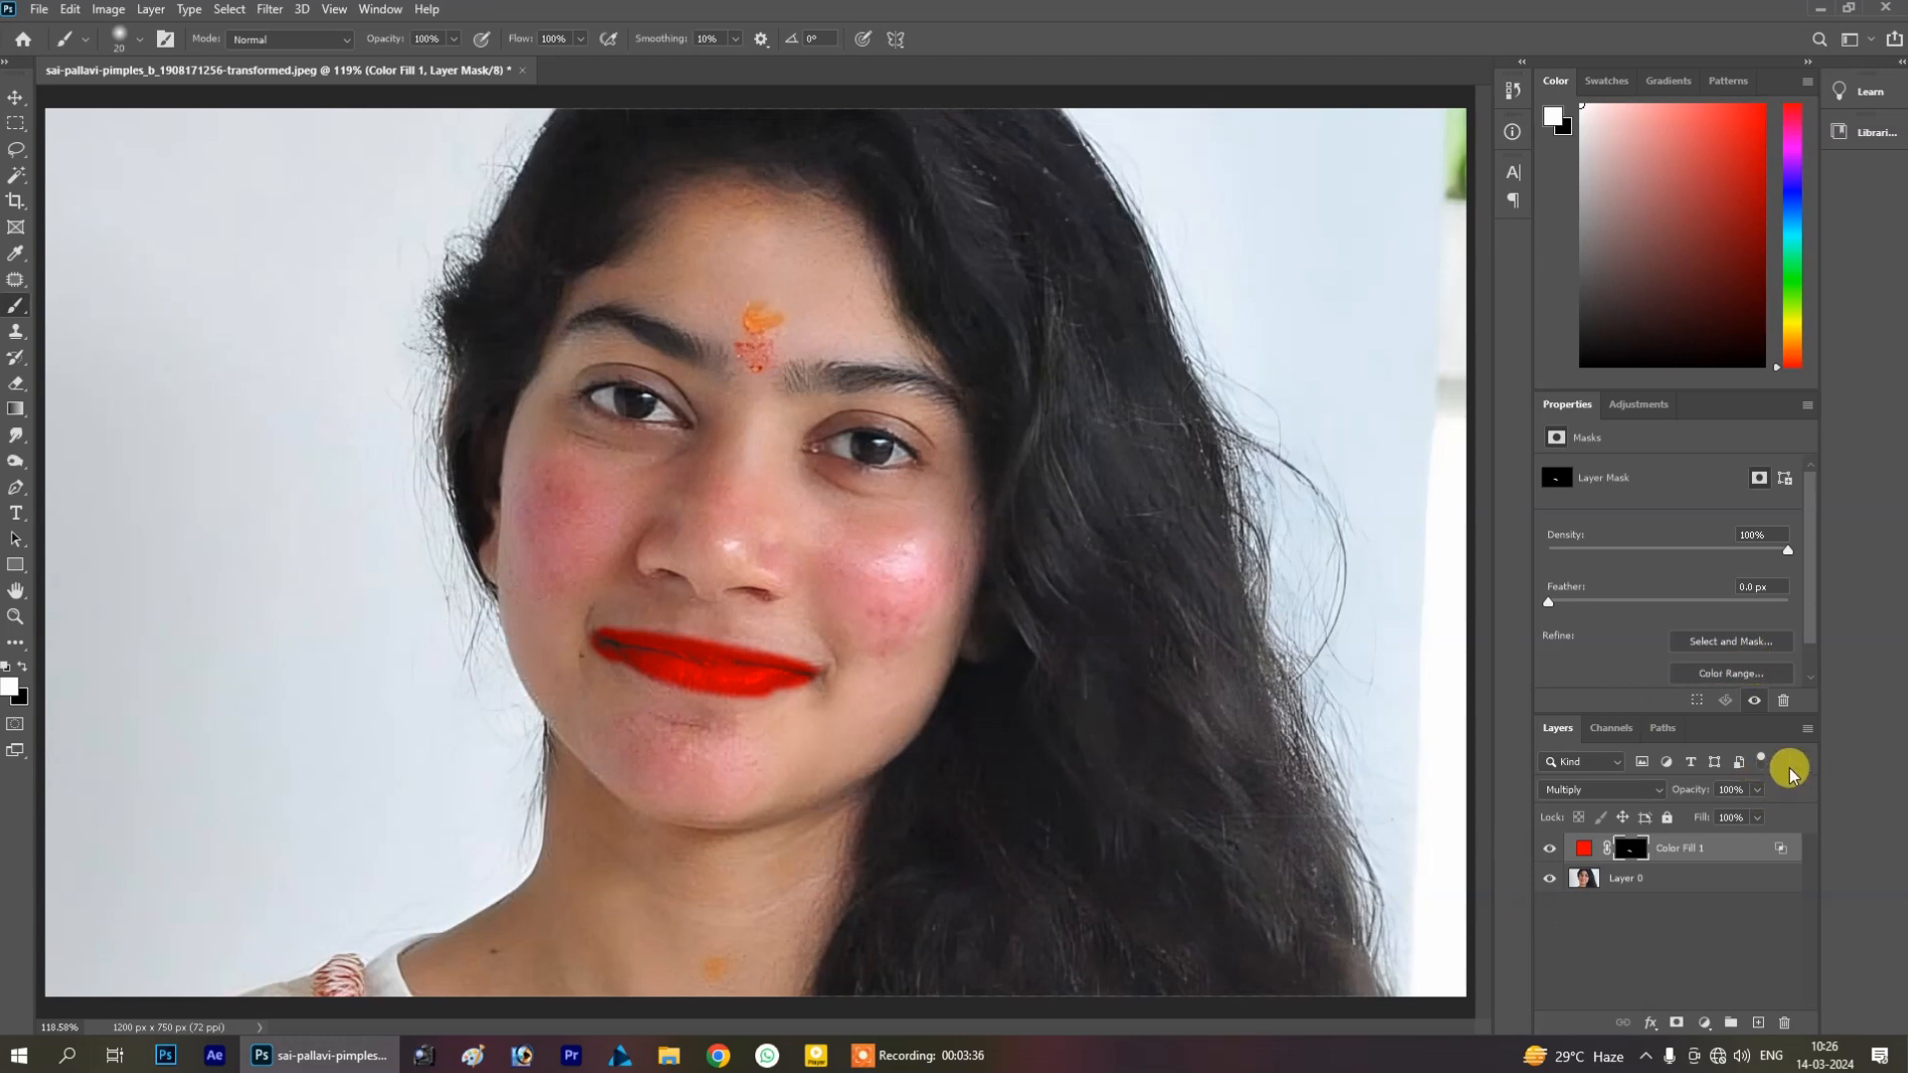
Toggle the fill layer's visibility to compare the lips before and after
click(1550, 848)
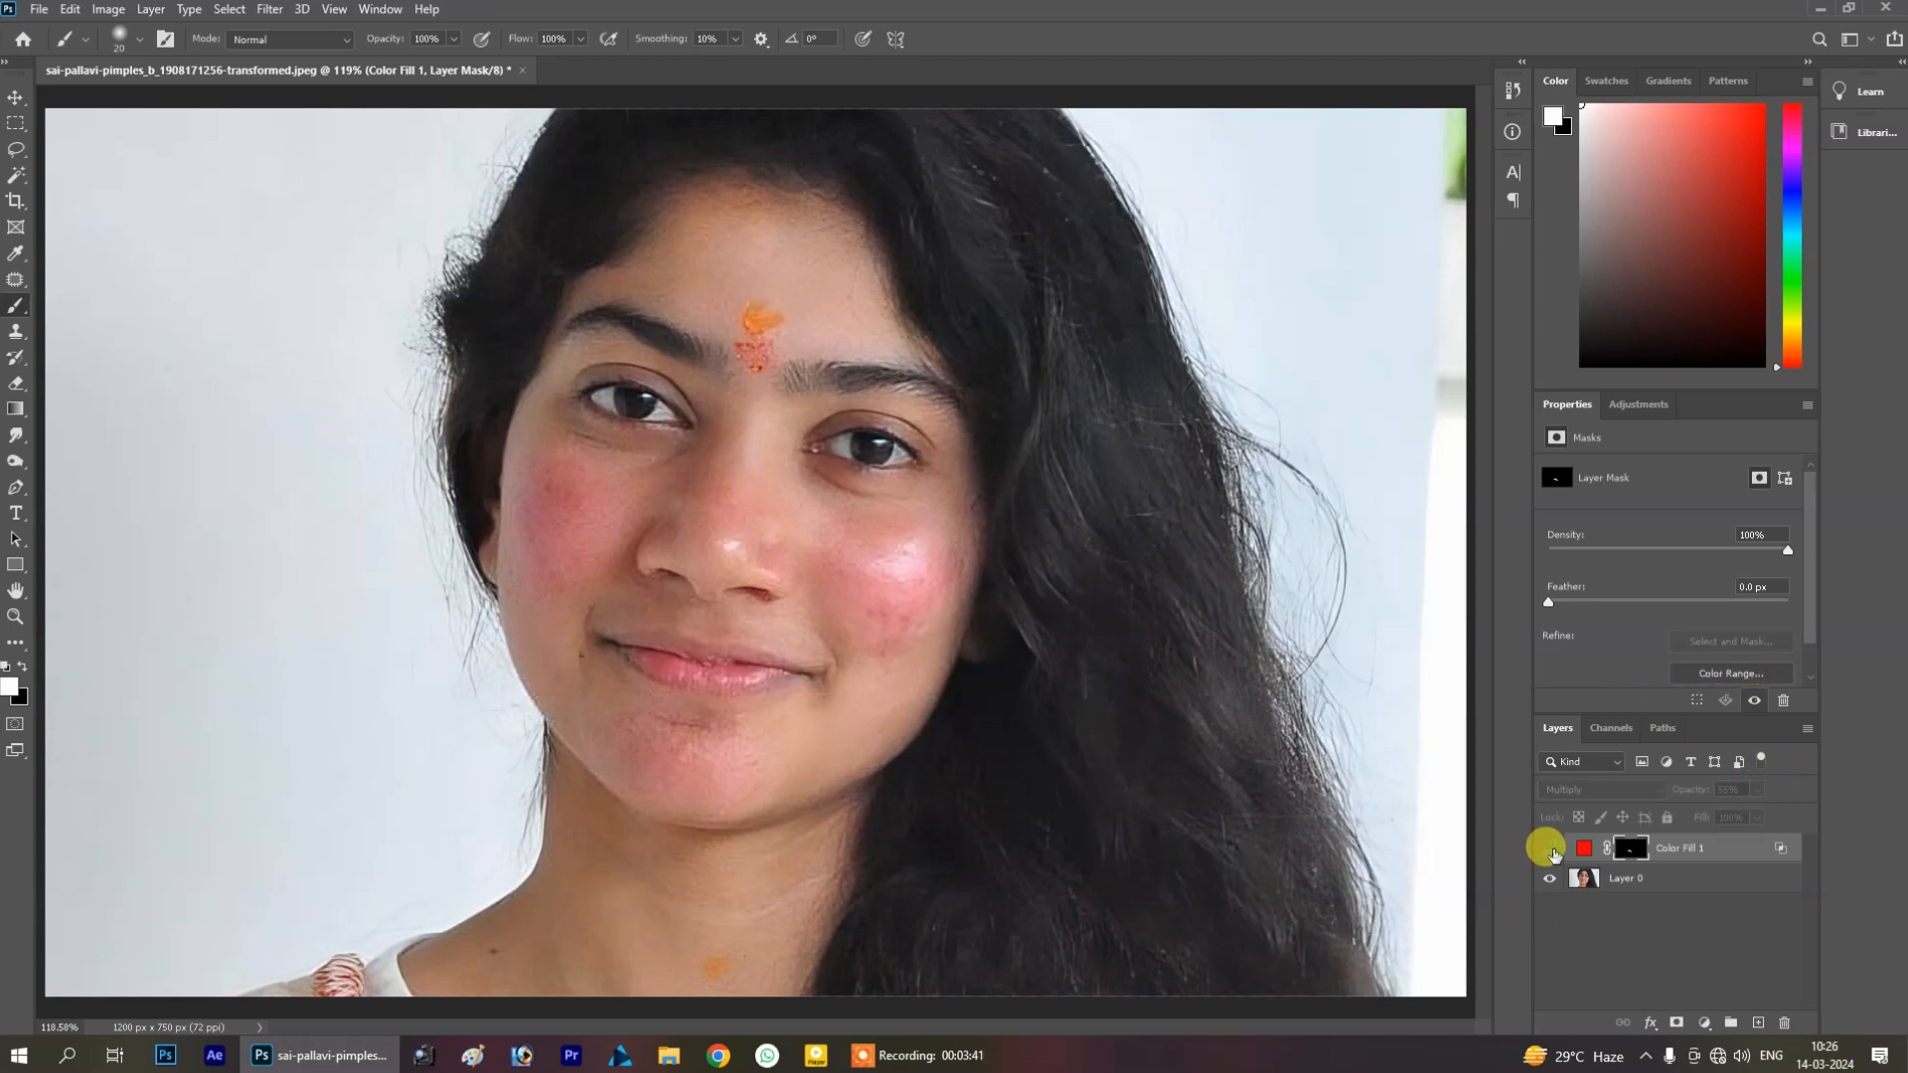
click(1550, 848)
click(1550, 848)
click(1550, 848)
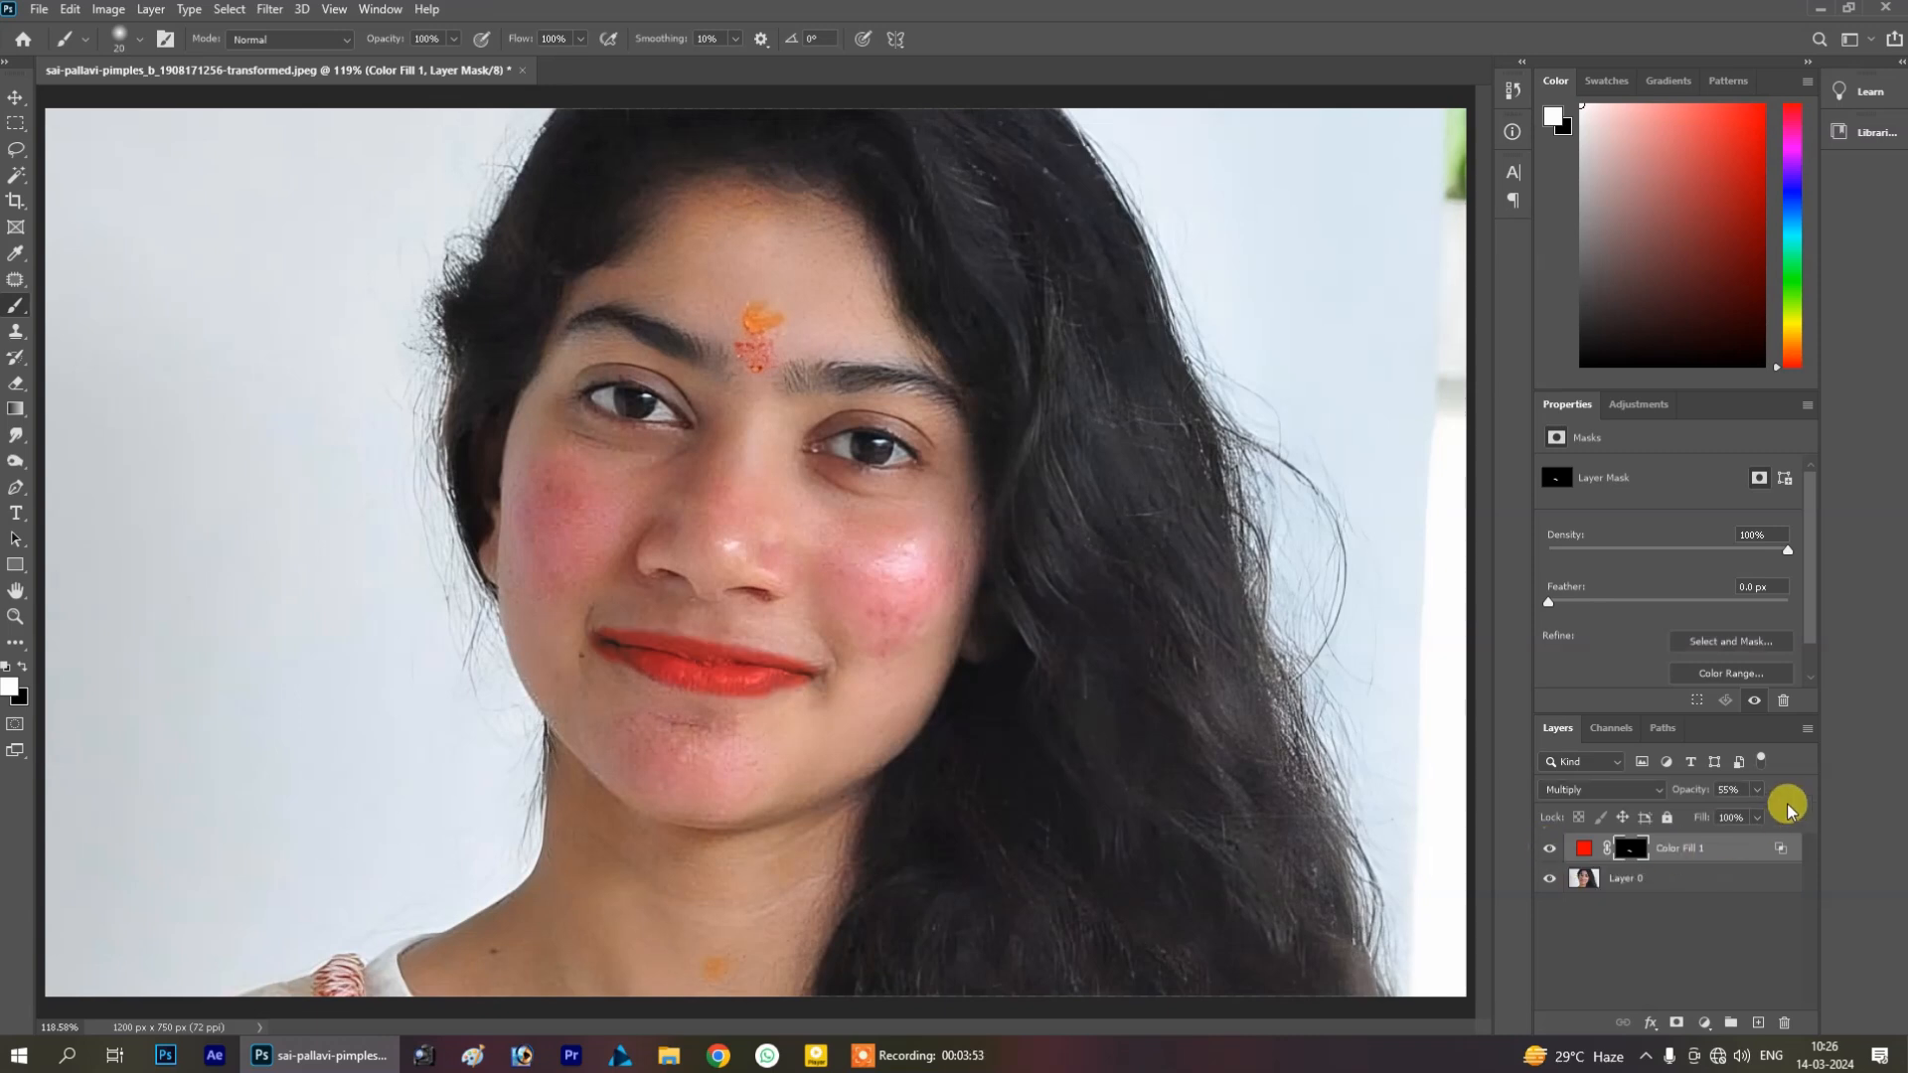
Lower the fill layer's opacity to 55%
click(1756, 789)
mouse_move(1750, 814)
mouse_down()
mouse_move(1693, 810)
mouse_move(1784, 811)
mouse_move(1763, 811)
mouse_up()
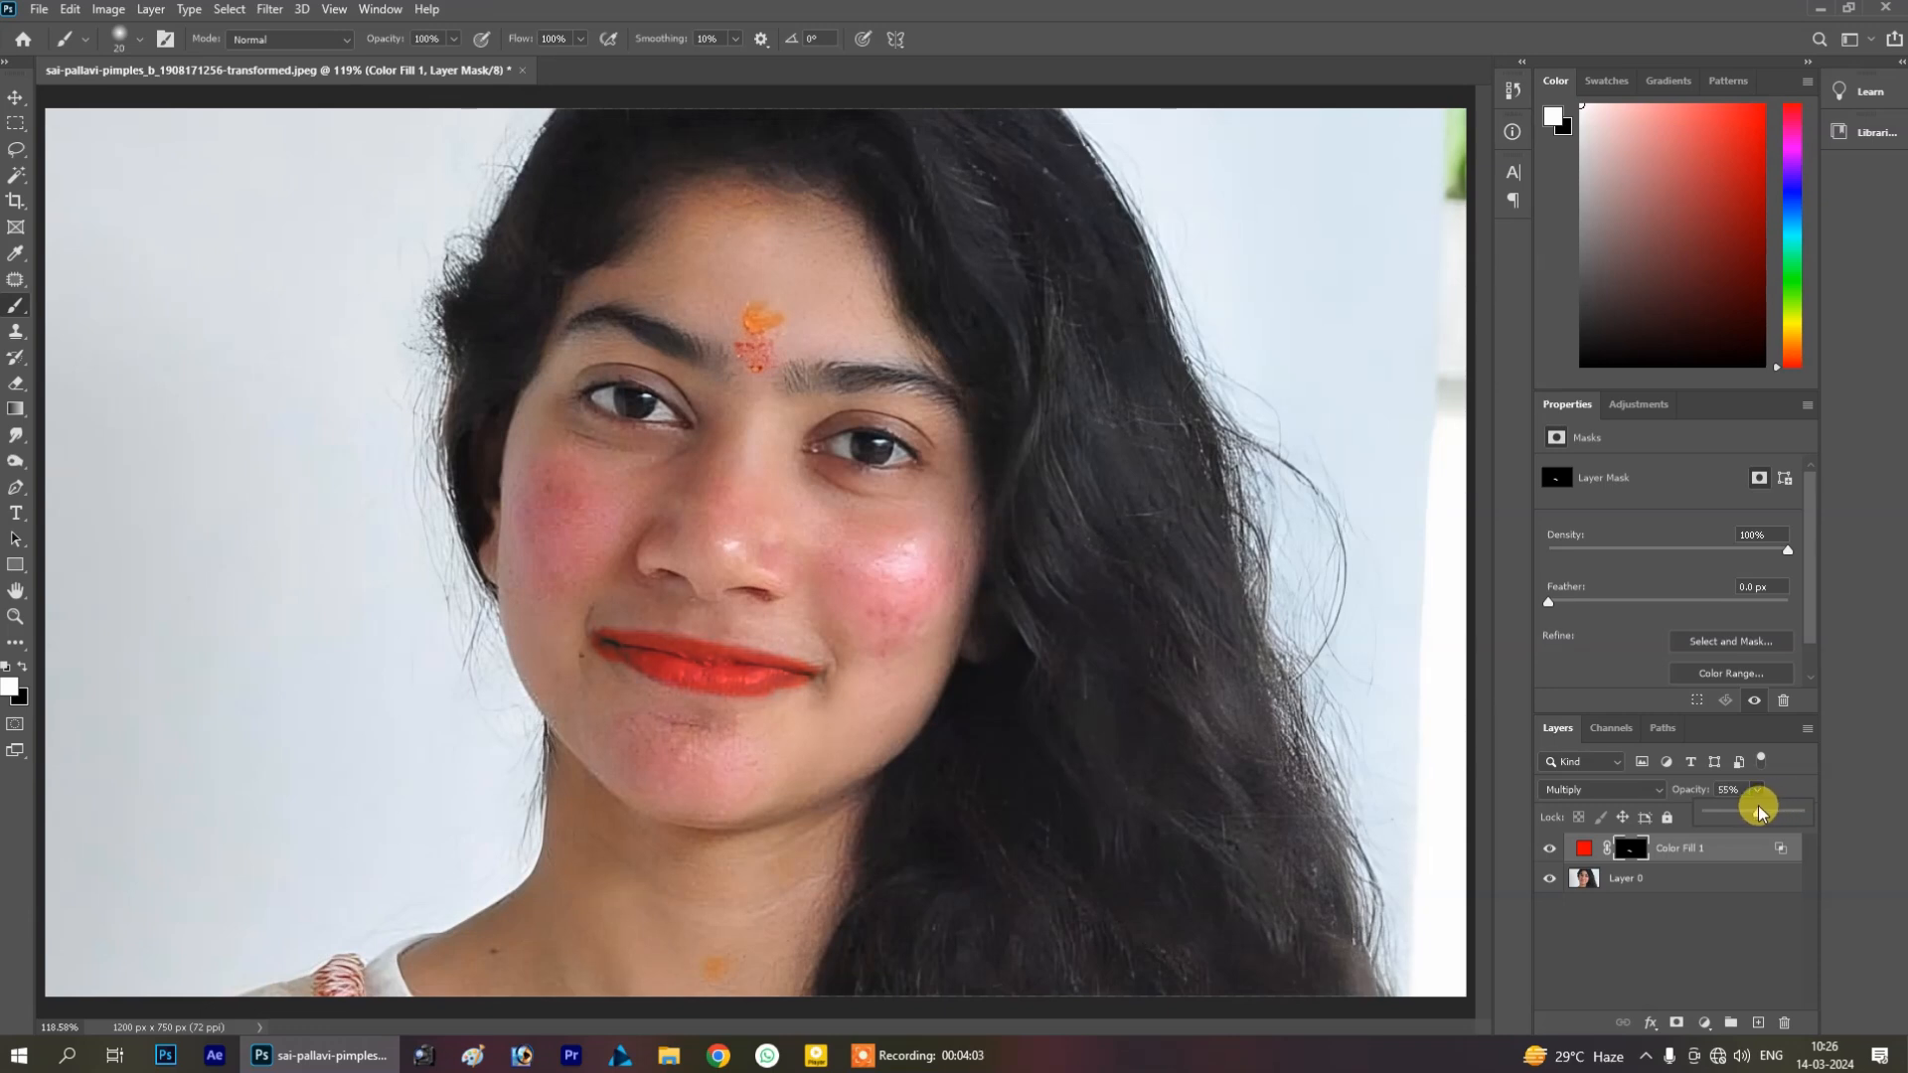
click(1679, 986)
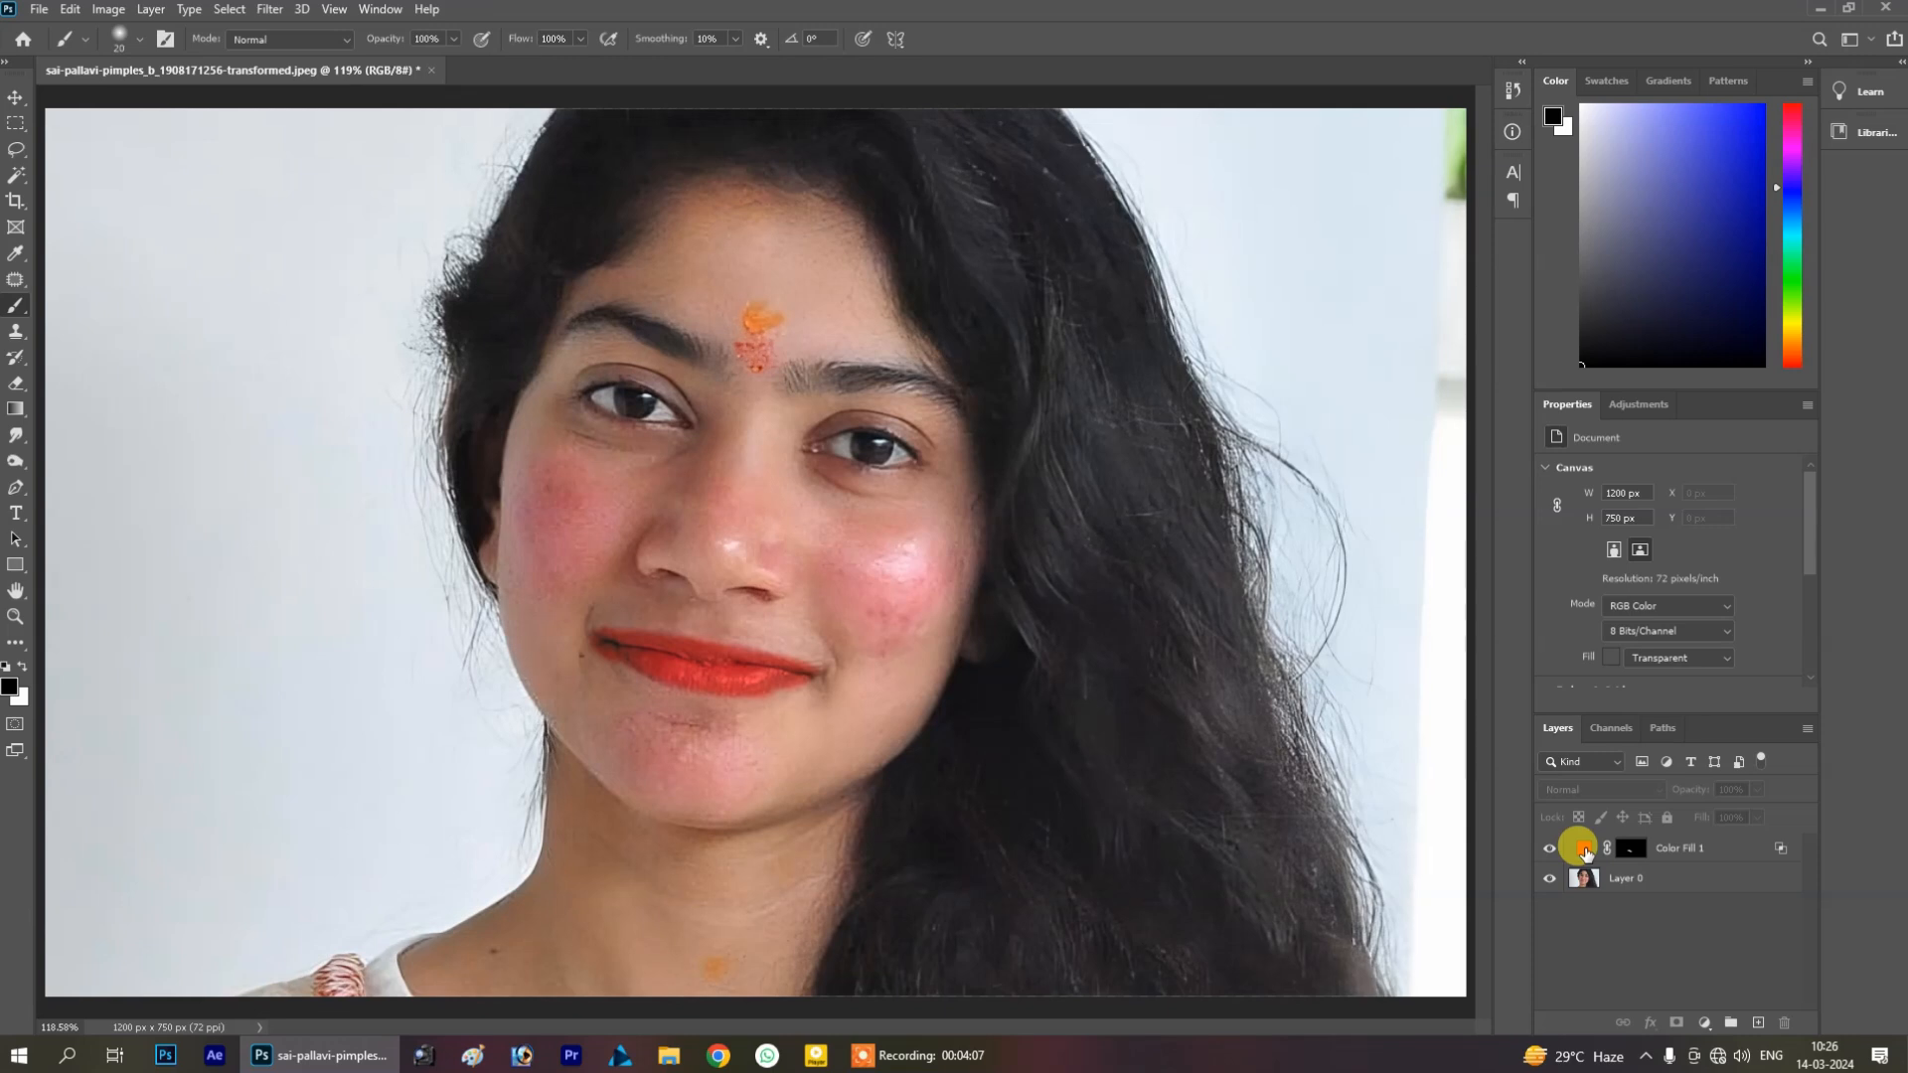
Reopen the fill layer's color picker and try other lip colors such as blue and green
click(1585, 851)
double_click(1585, 851)
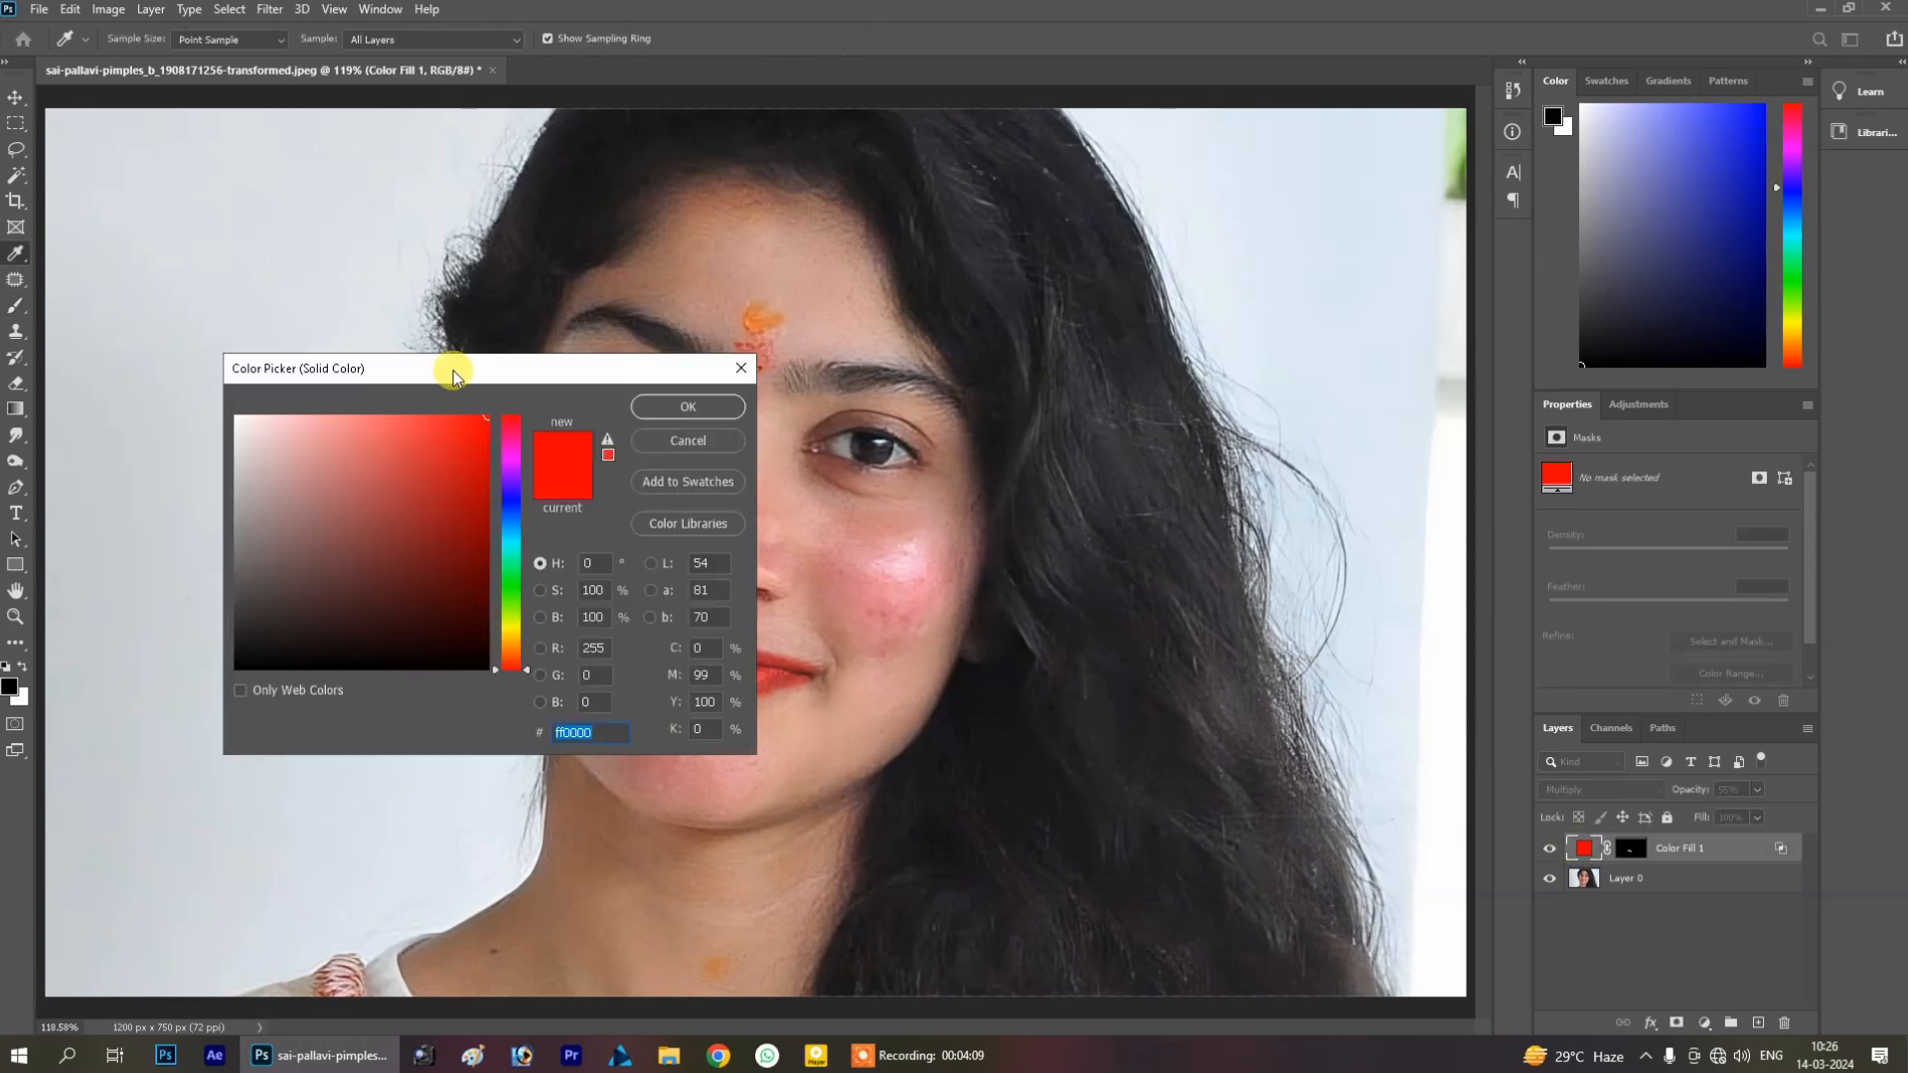
drag(490, 370, 1396, 440)
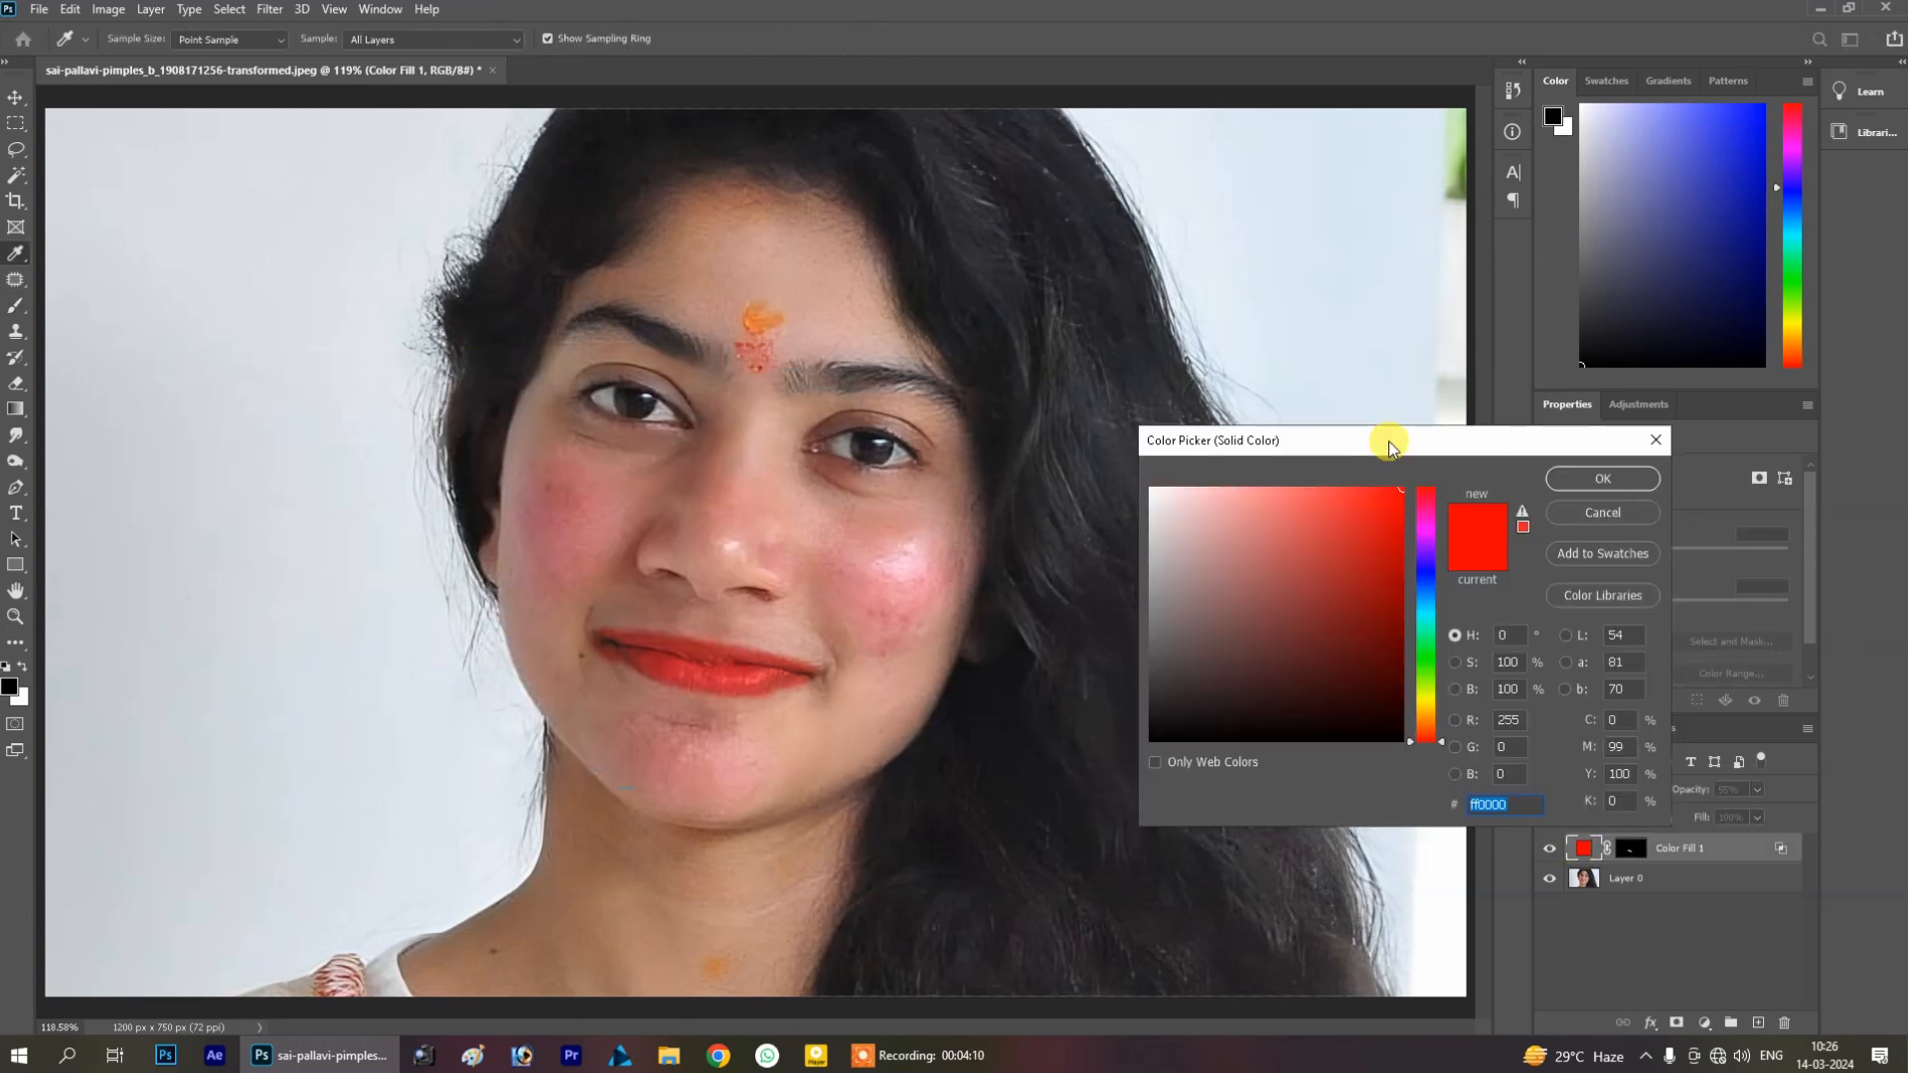
click(1429, 593)
drag(1324, 566, 1404, 498)
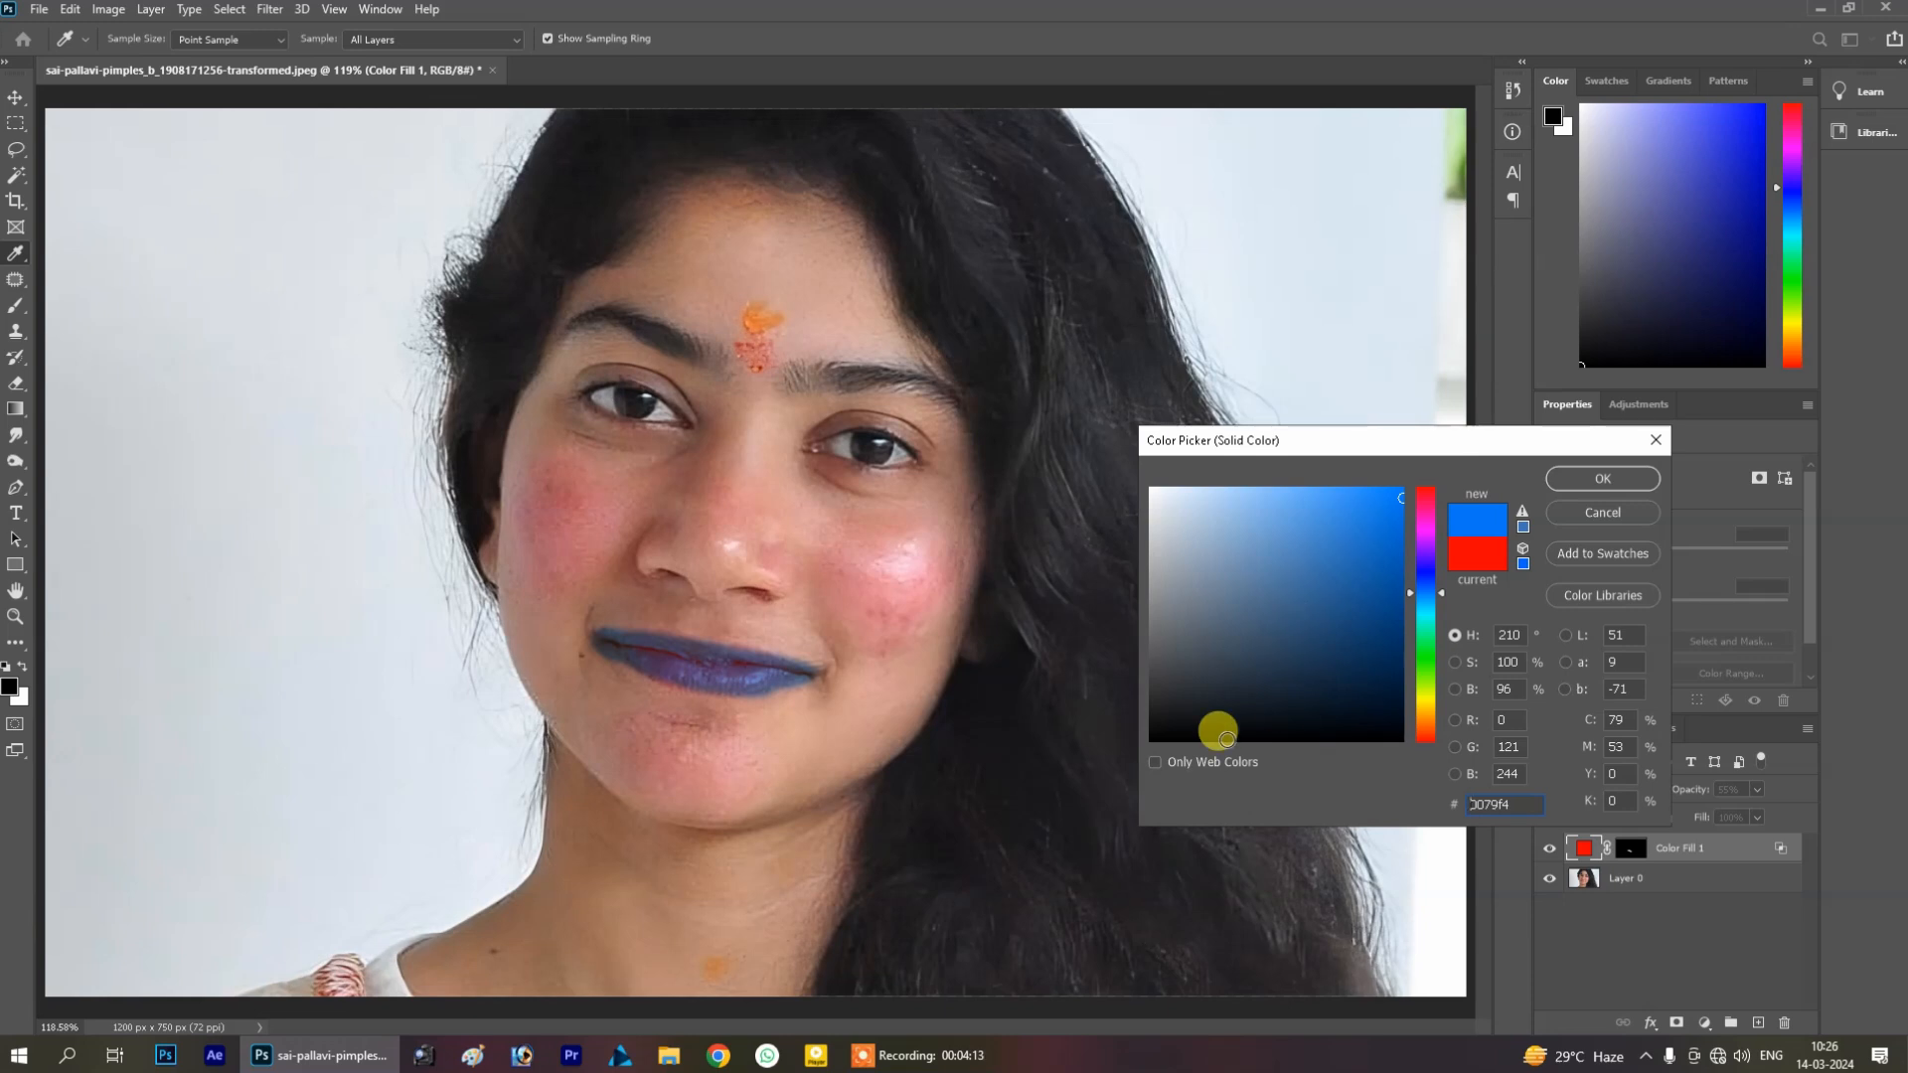
mouse_move(1227, 739)
mouse_down()
mouse_move(1249, 745)
mouse_move(1185, 581)
mouse_move(1180, 677)
mouse_move(1153, 660)
mouse_move(1197, 821)
mouse_move(1321, 511)
mouse_up()
click(1430, 652)
mouse_move(1401, 641)
mouse_down()
mouse_move(1371, 550)
mouse_move(1371, 647)
mouse_move(1354, 497)
mouse_move(1331, 485)
mouse_move(1371, 513)
mouse_move(1321, 546)
mouse_move(1331, 560)
mouse_up()
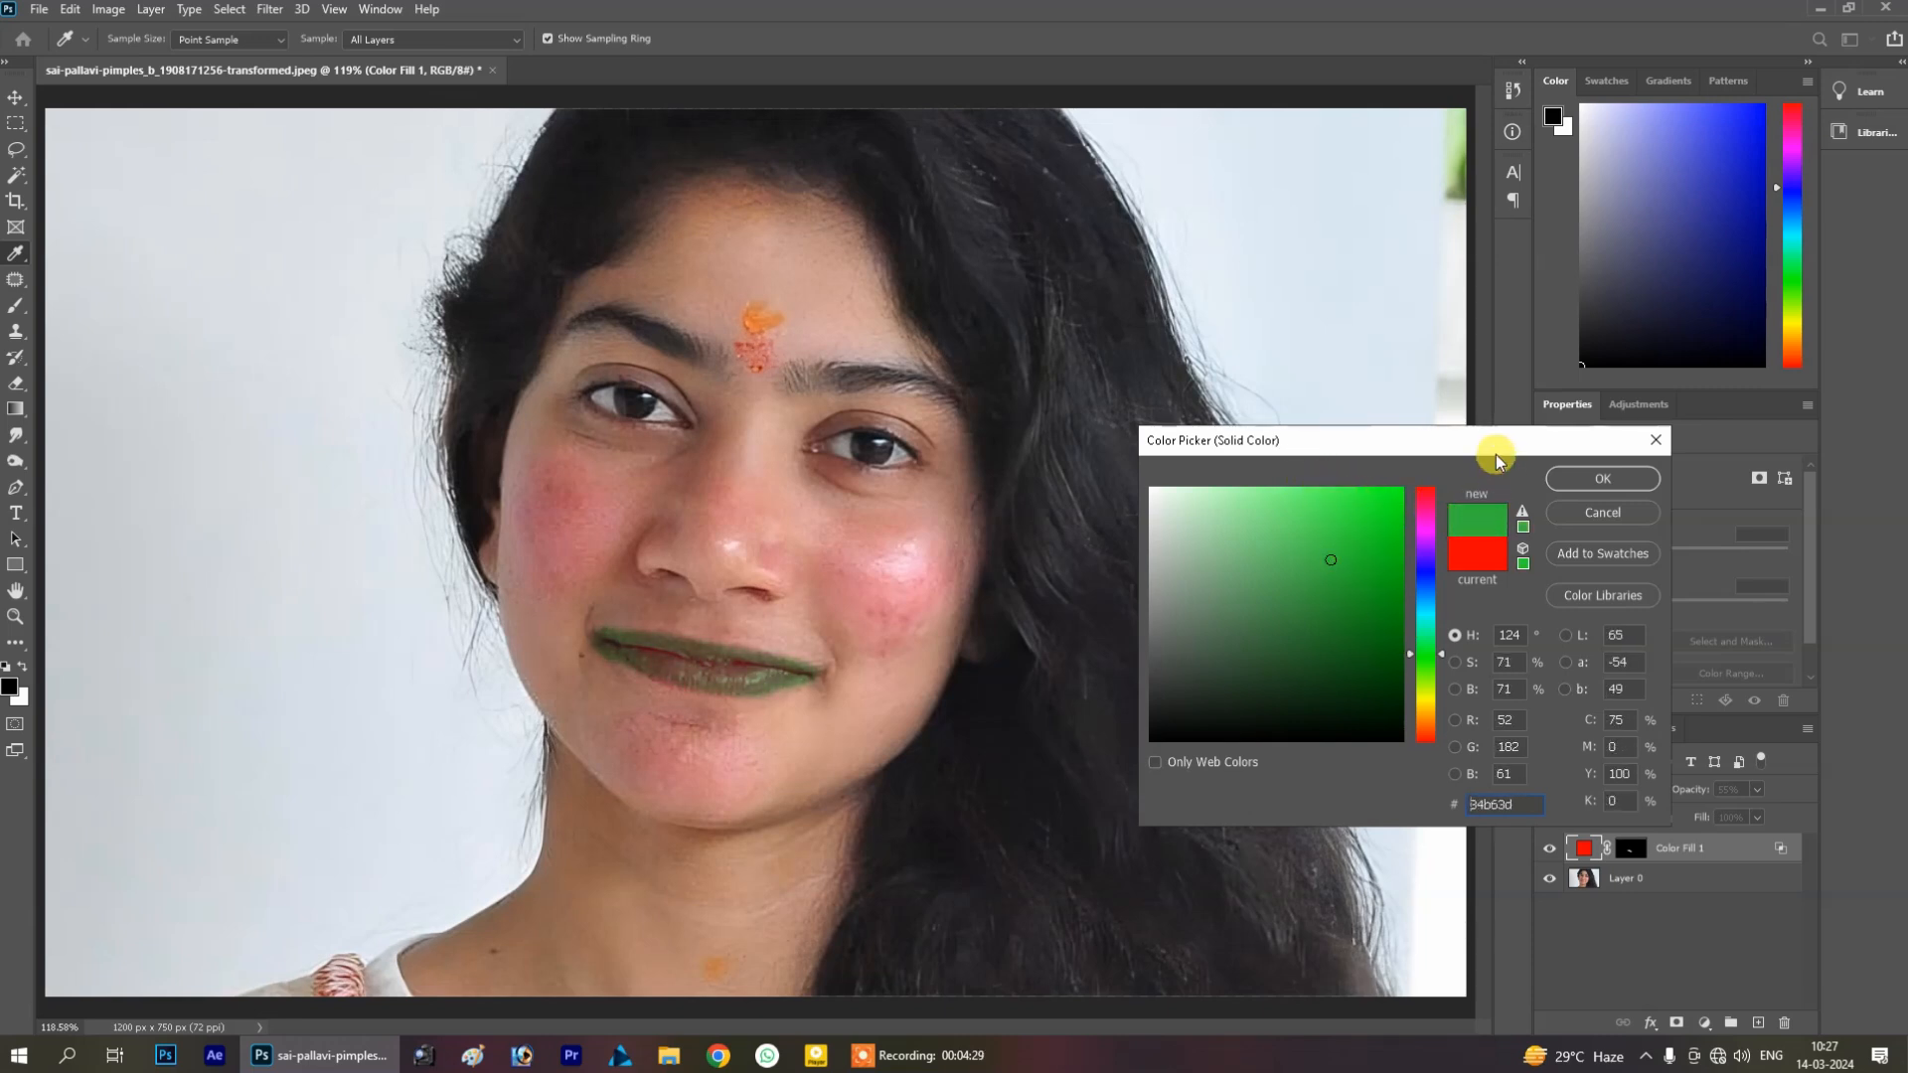
drag(1494, 455, 1460, 437)
mouse_move(1321, 490)
mouse_down()
mouse_move(1333, 511)
mouse_move(1303, 449)
mouse_move(1194, 569)
mouse_up()
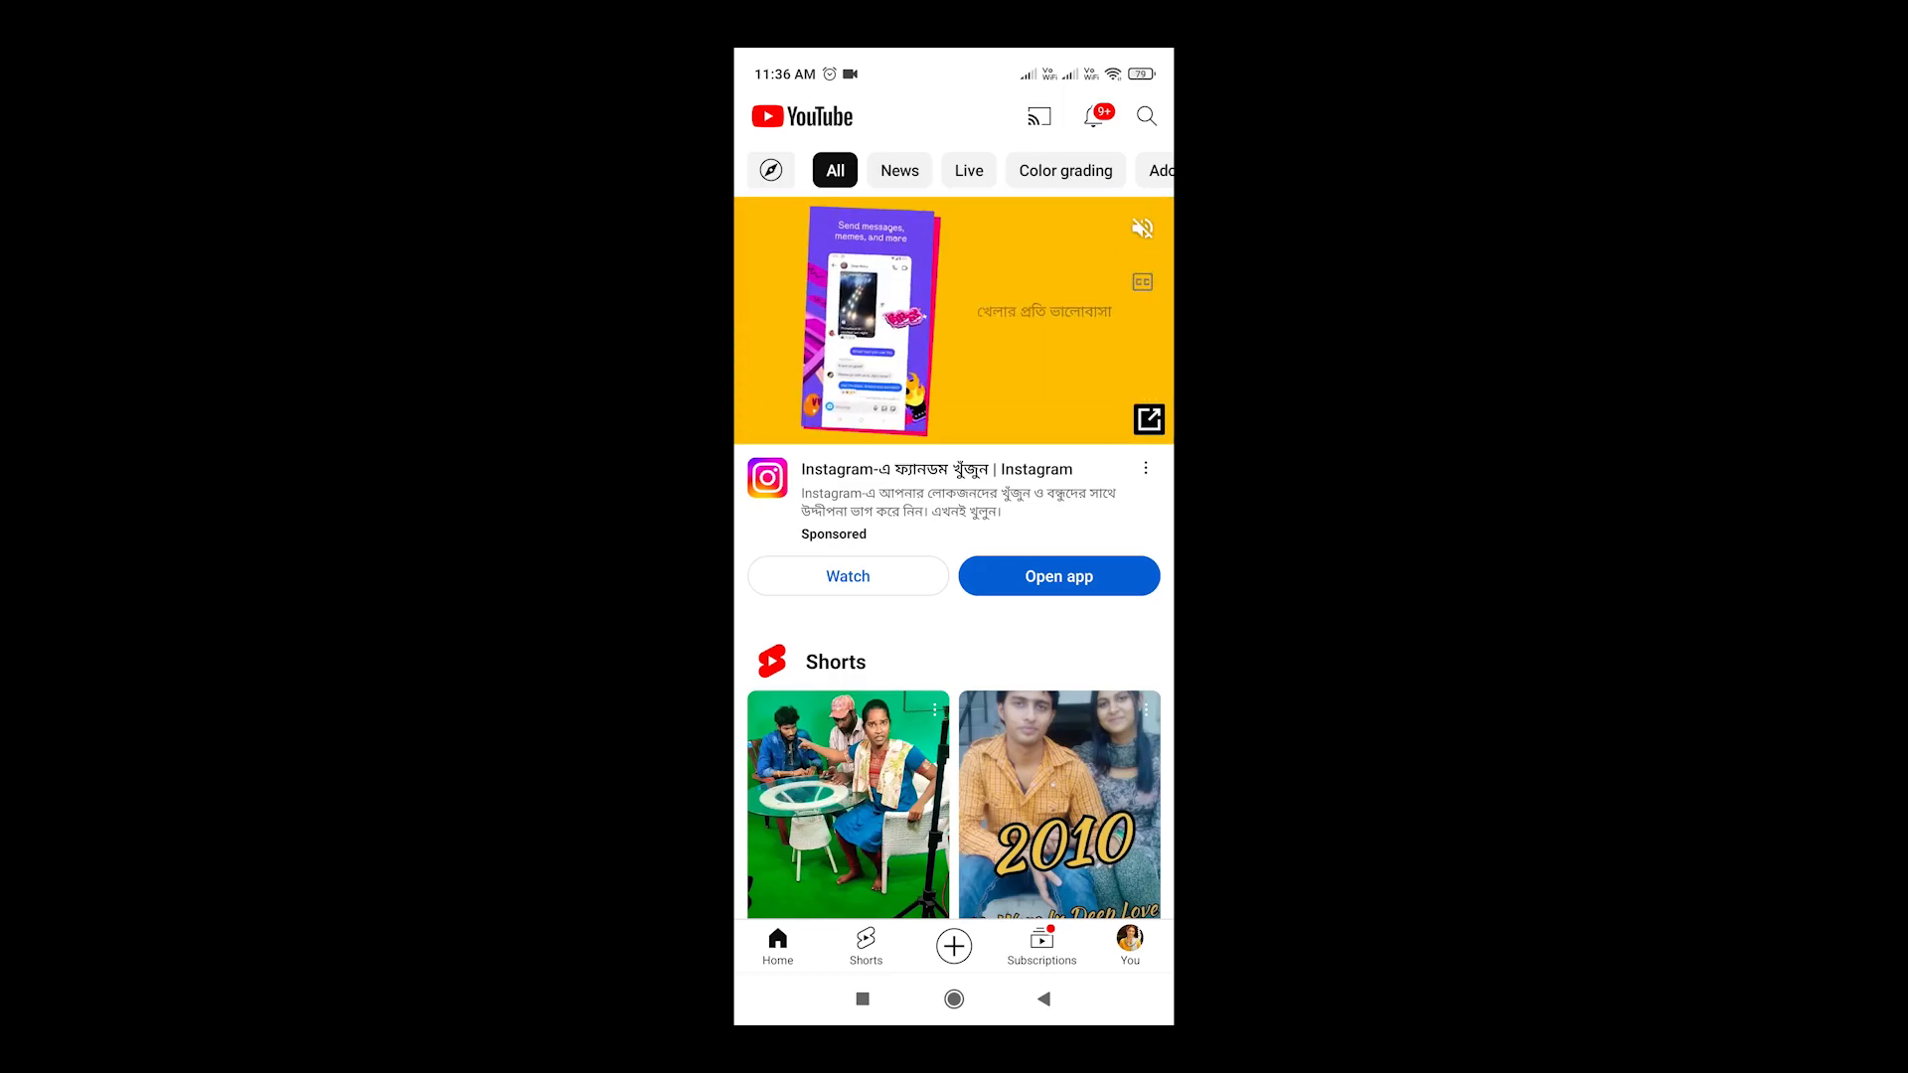
click(1147, 117)
click(768, 943)
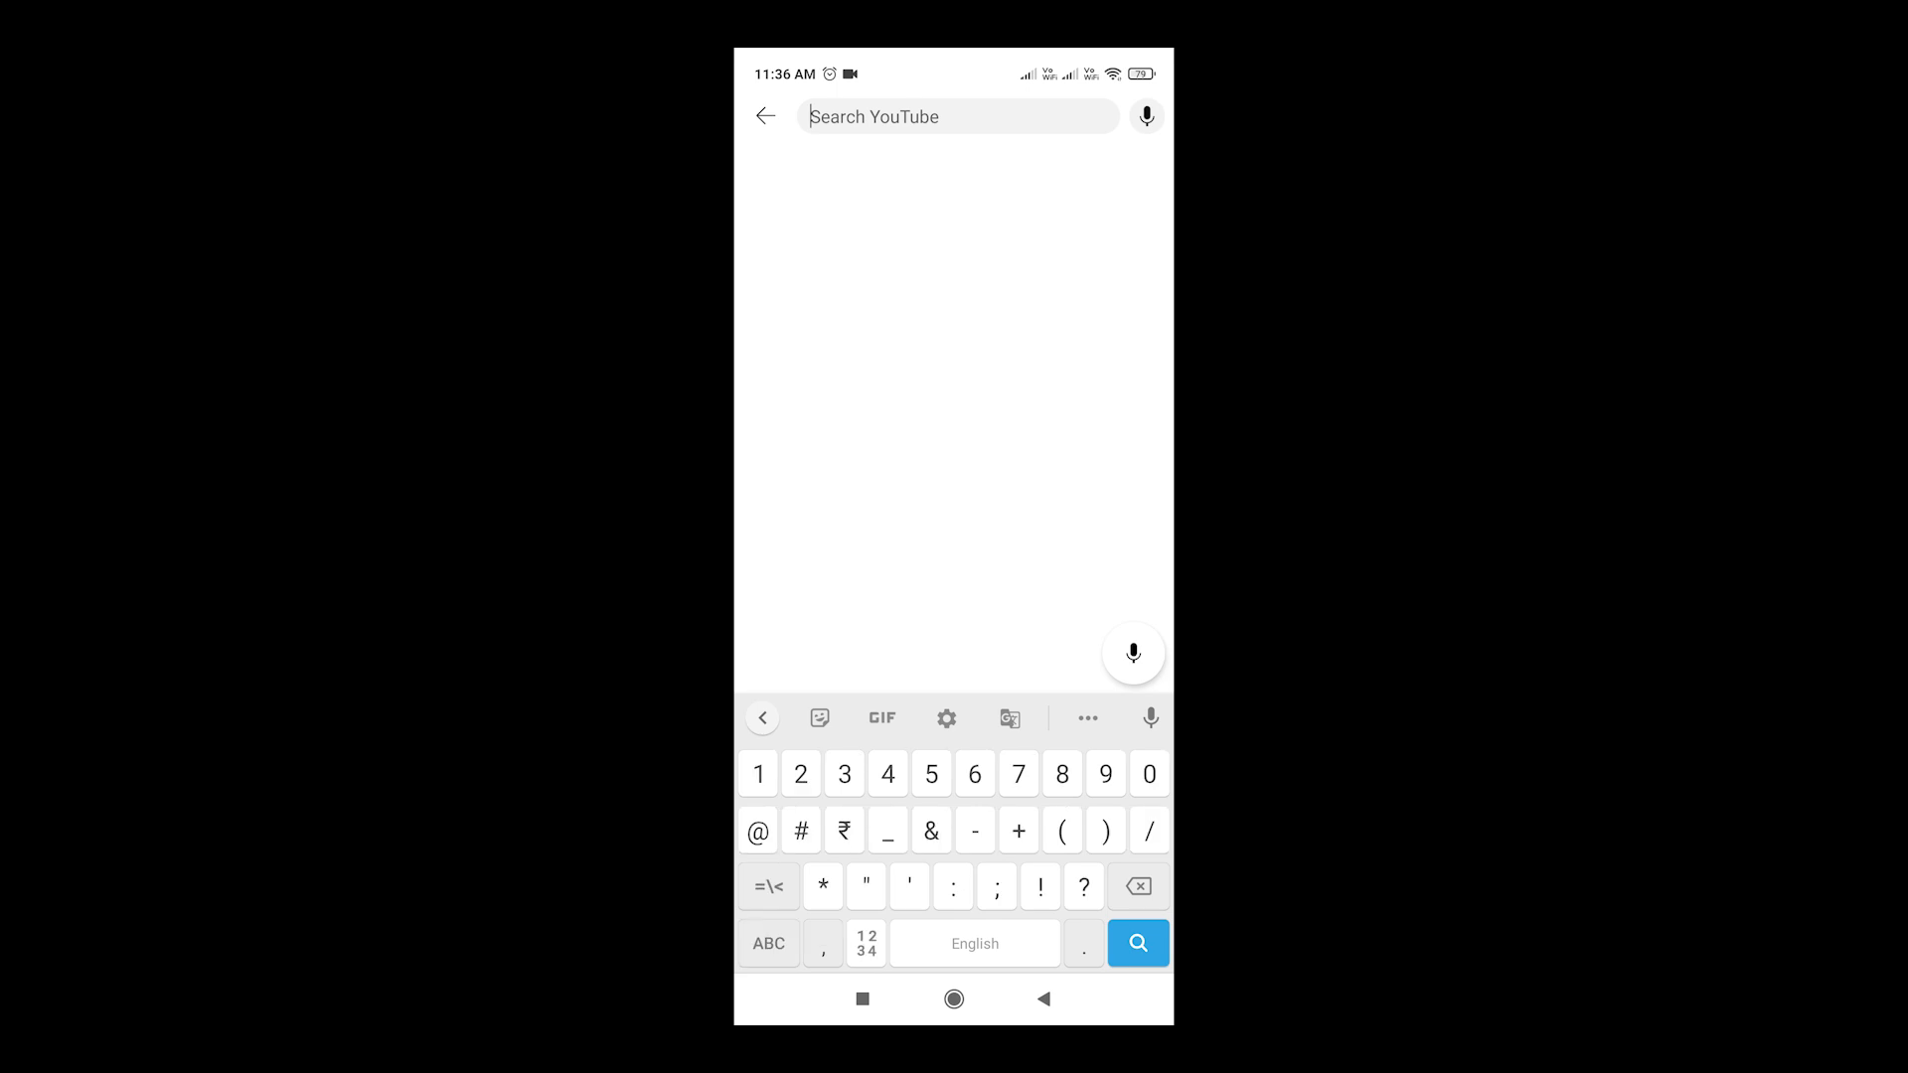
text(@)
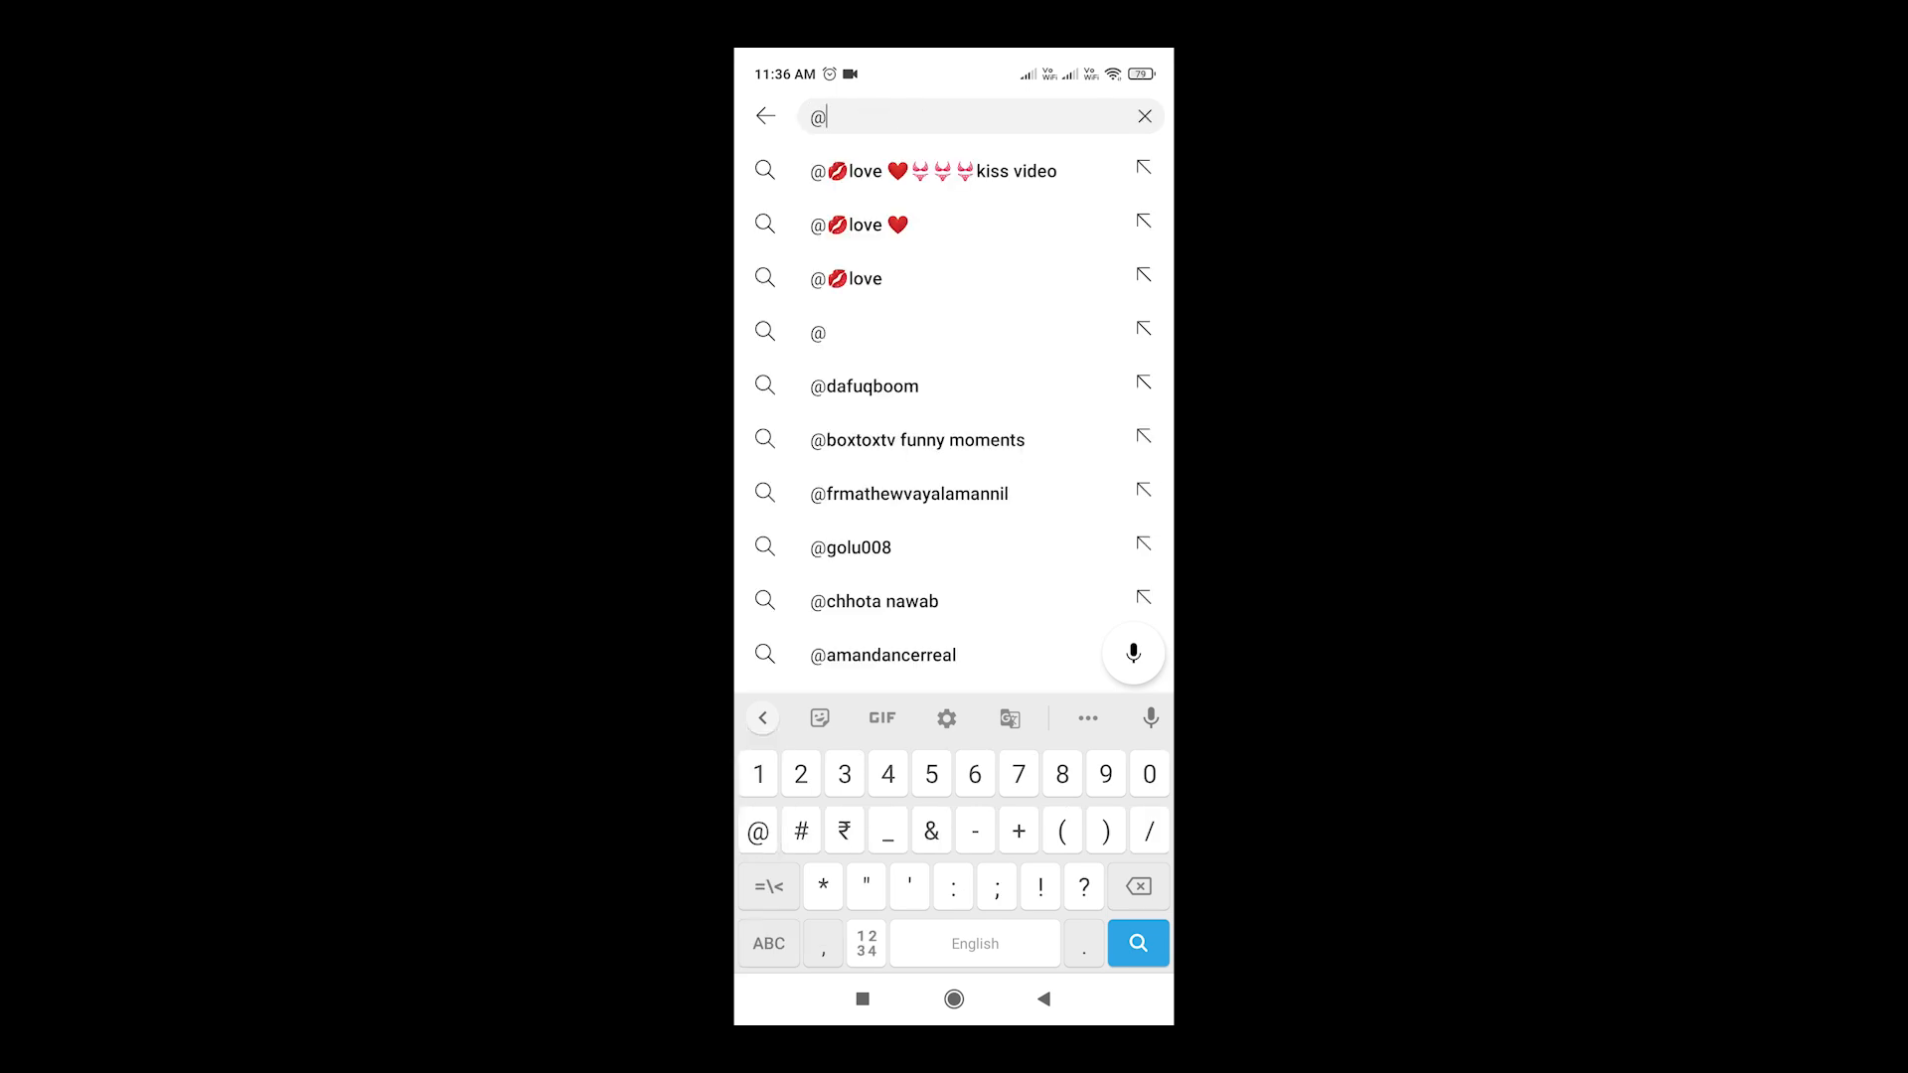
click(768, 943)
text(v)
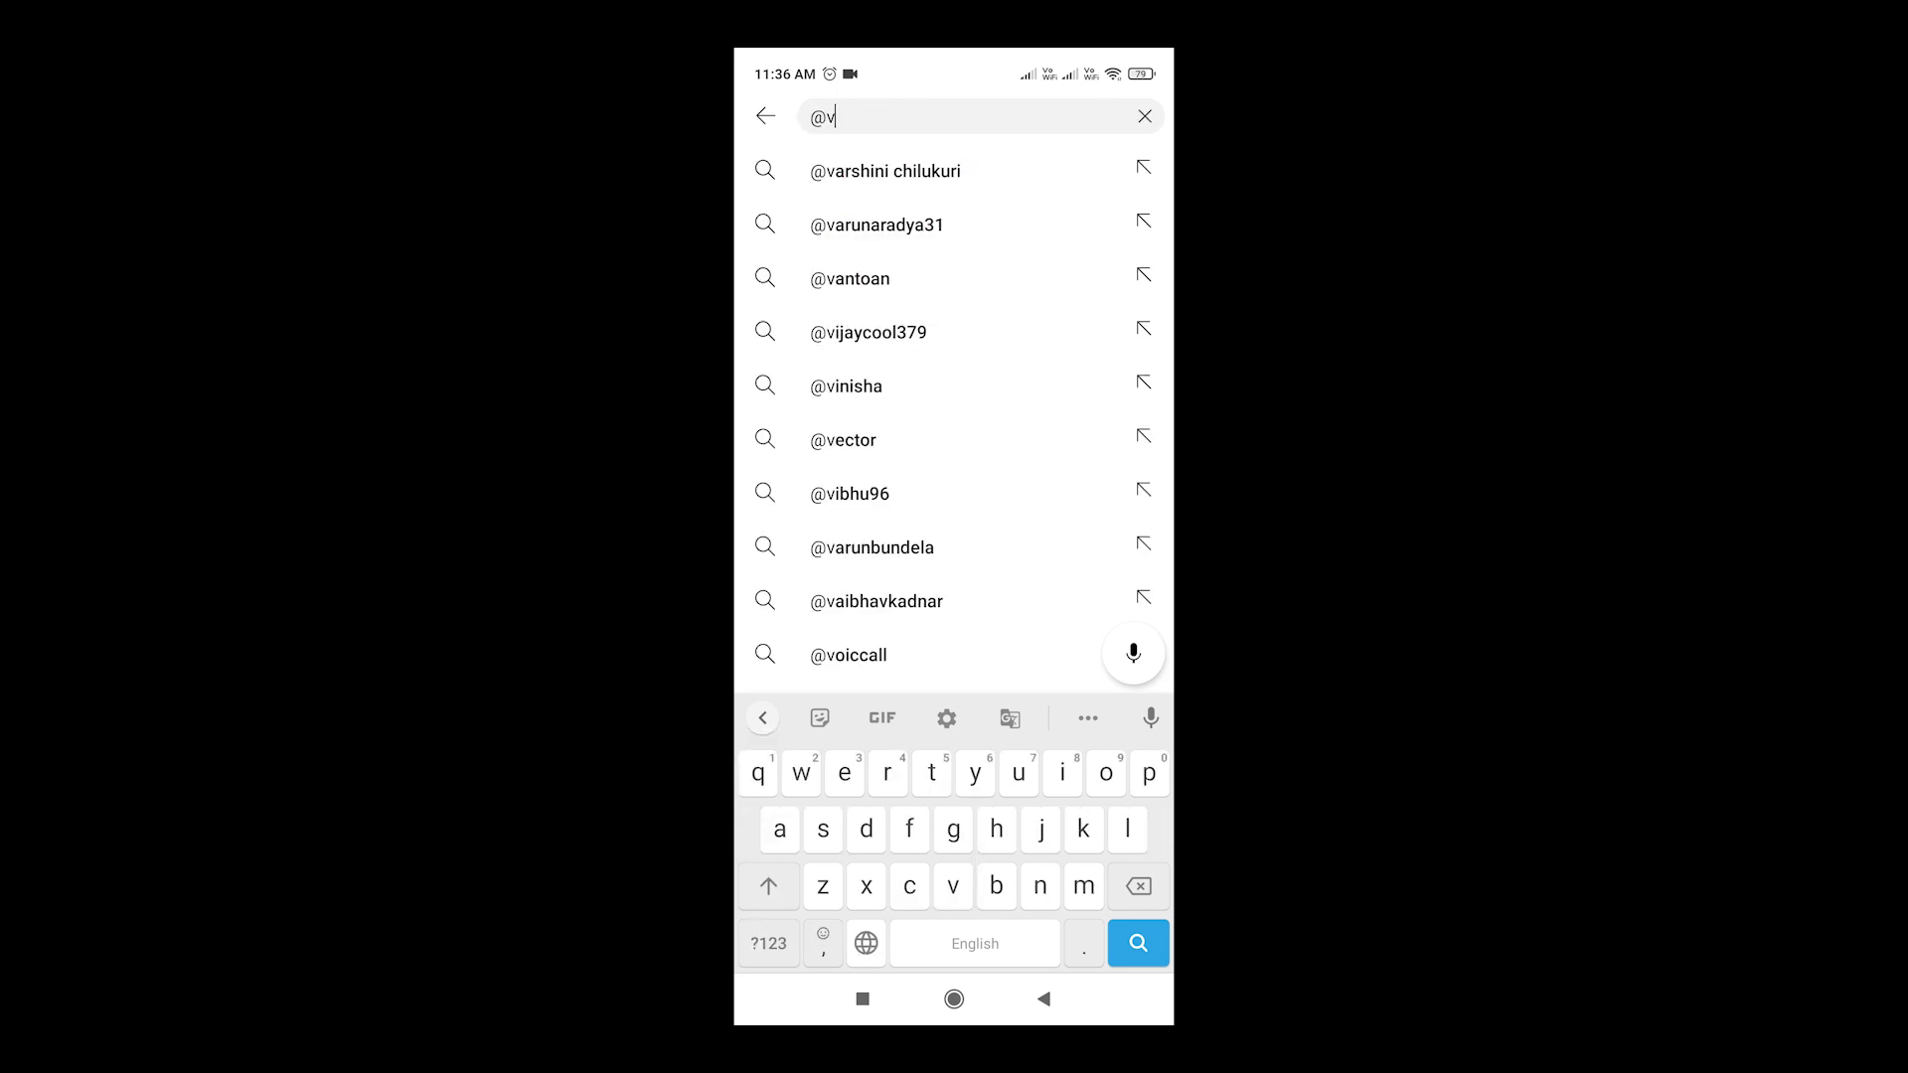
text(rk)
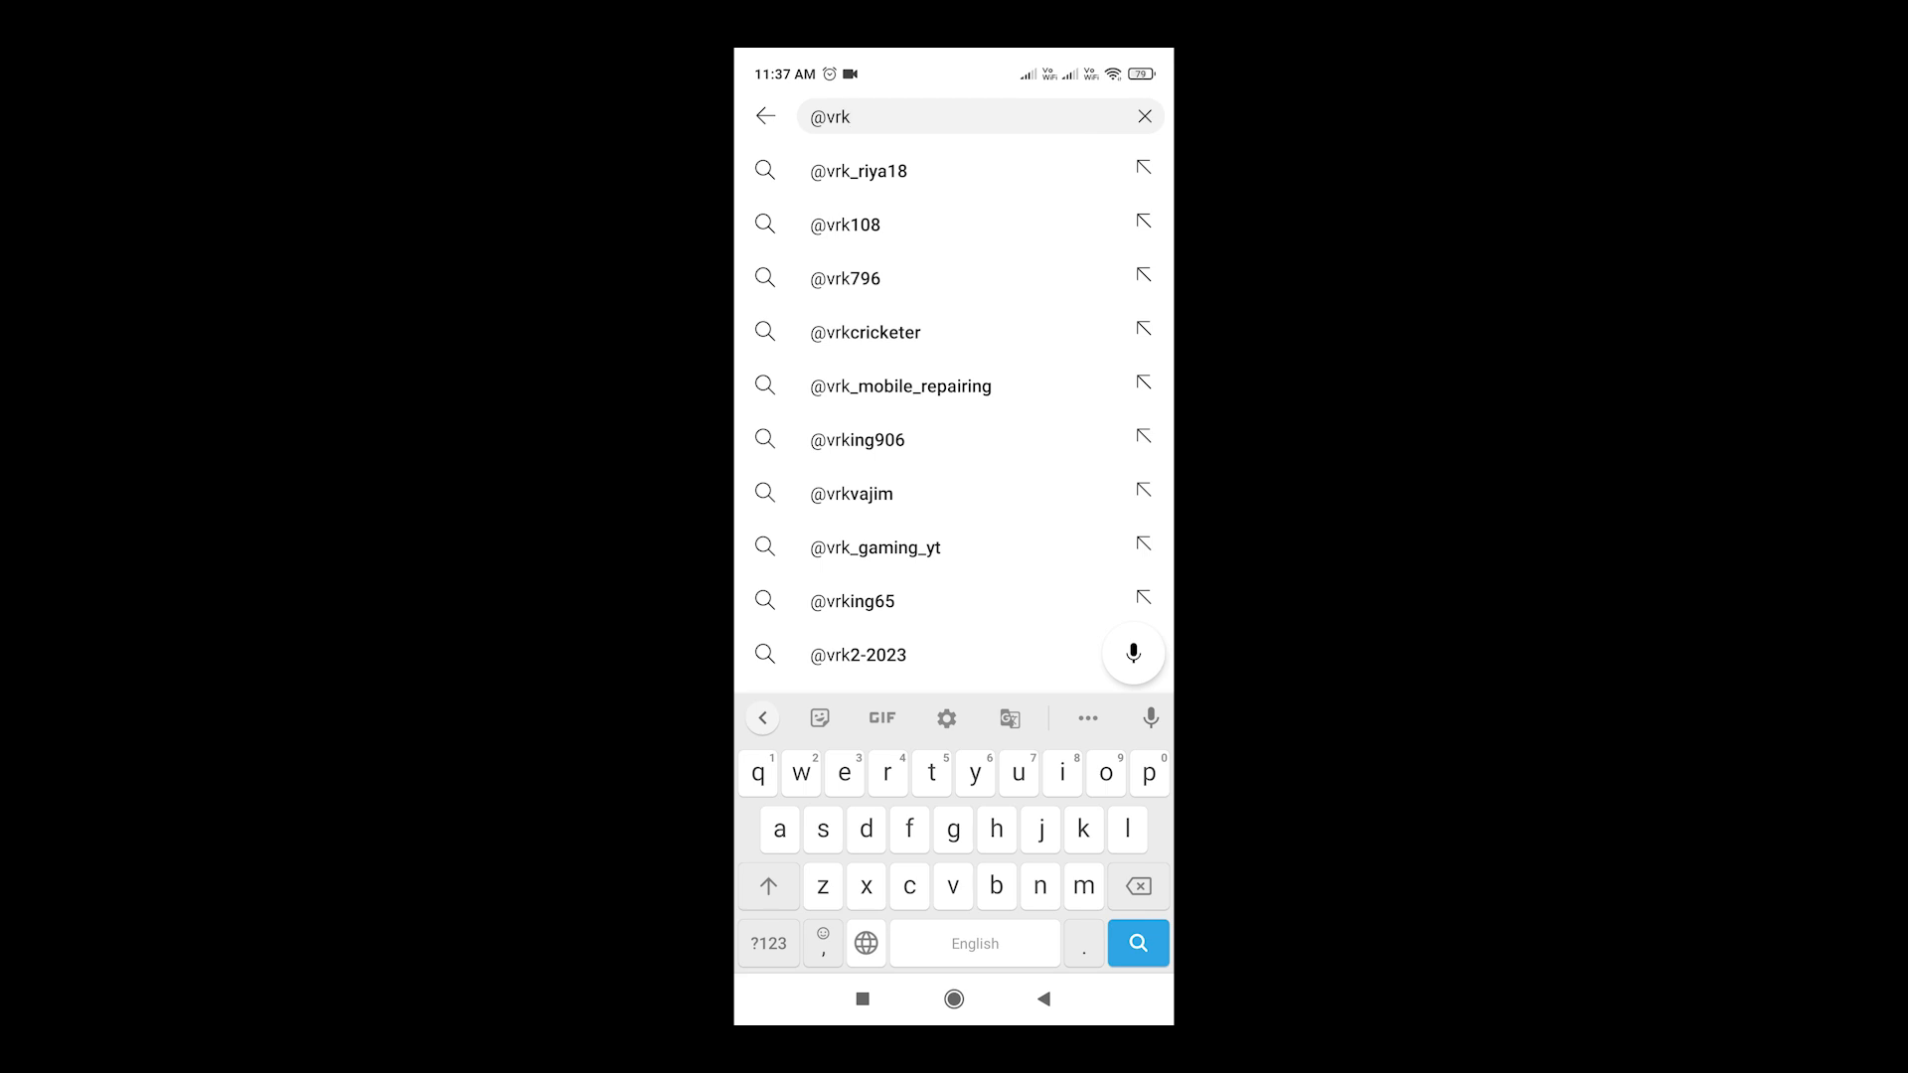
text(te)
text(lugu)
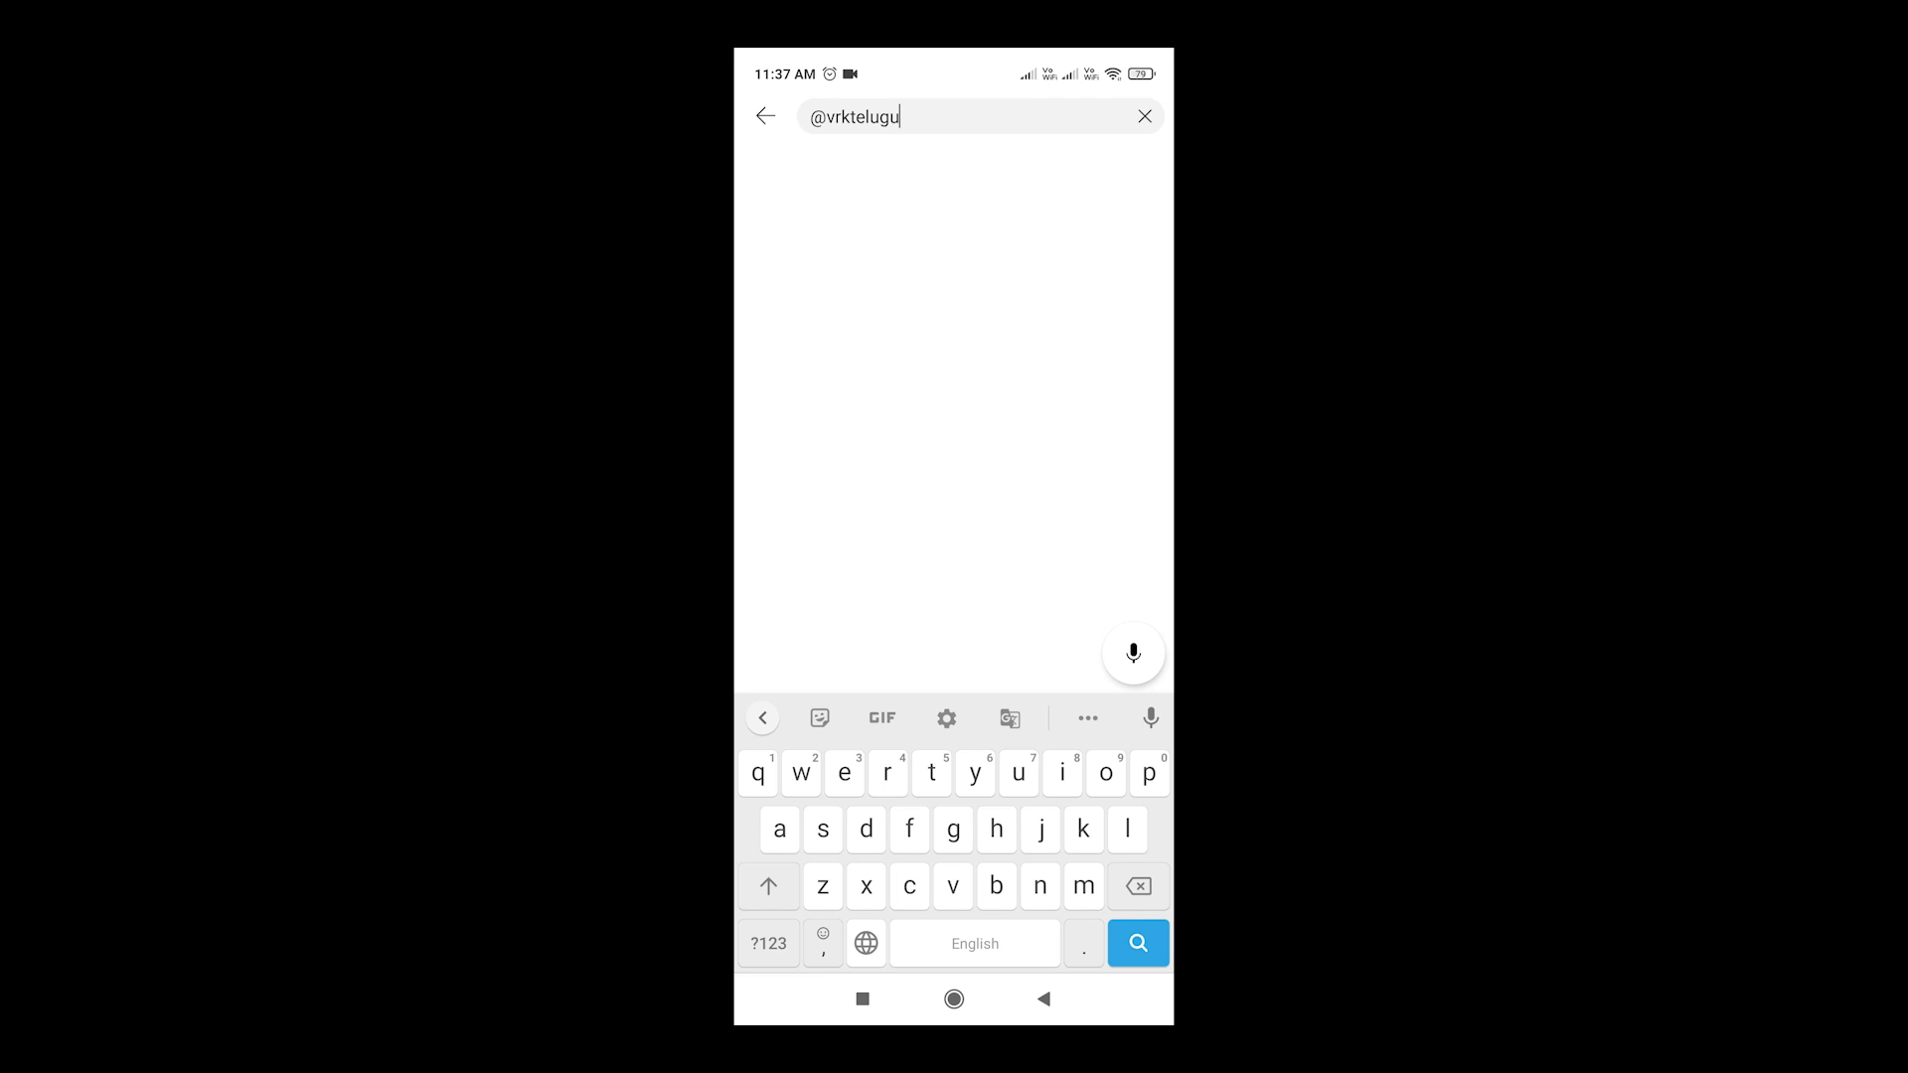
key(Return)
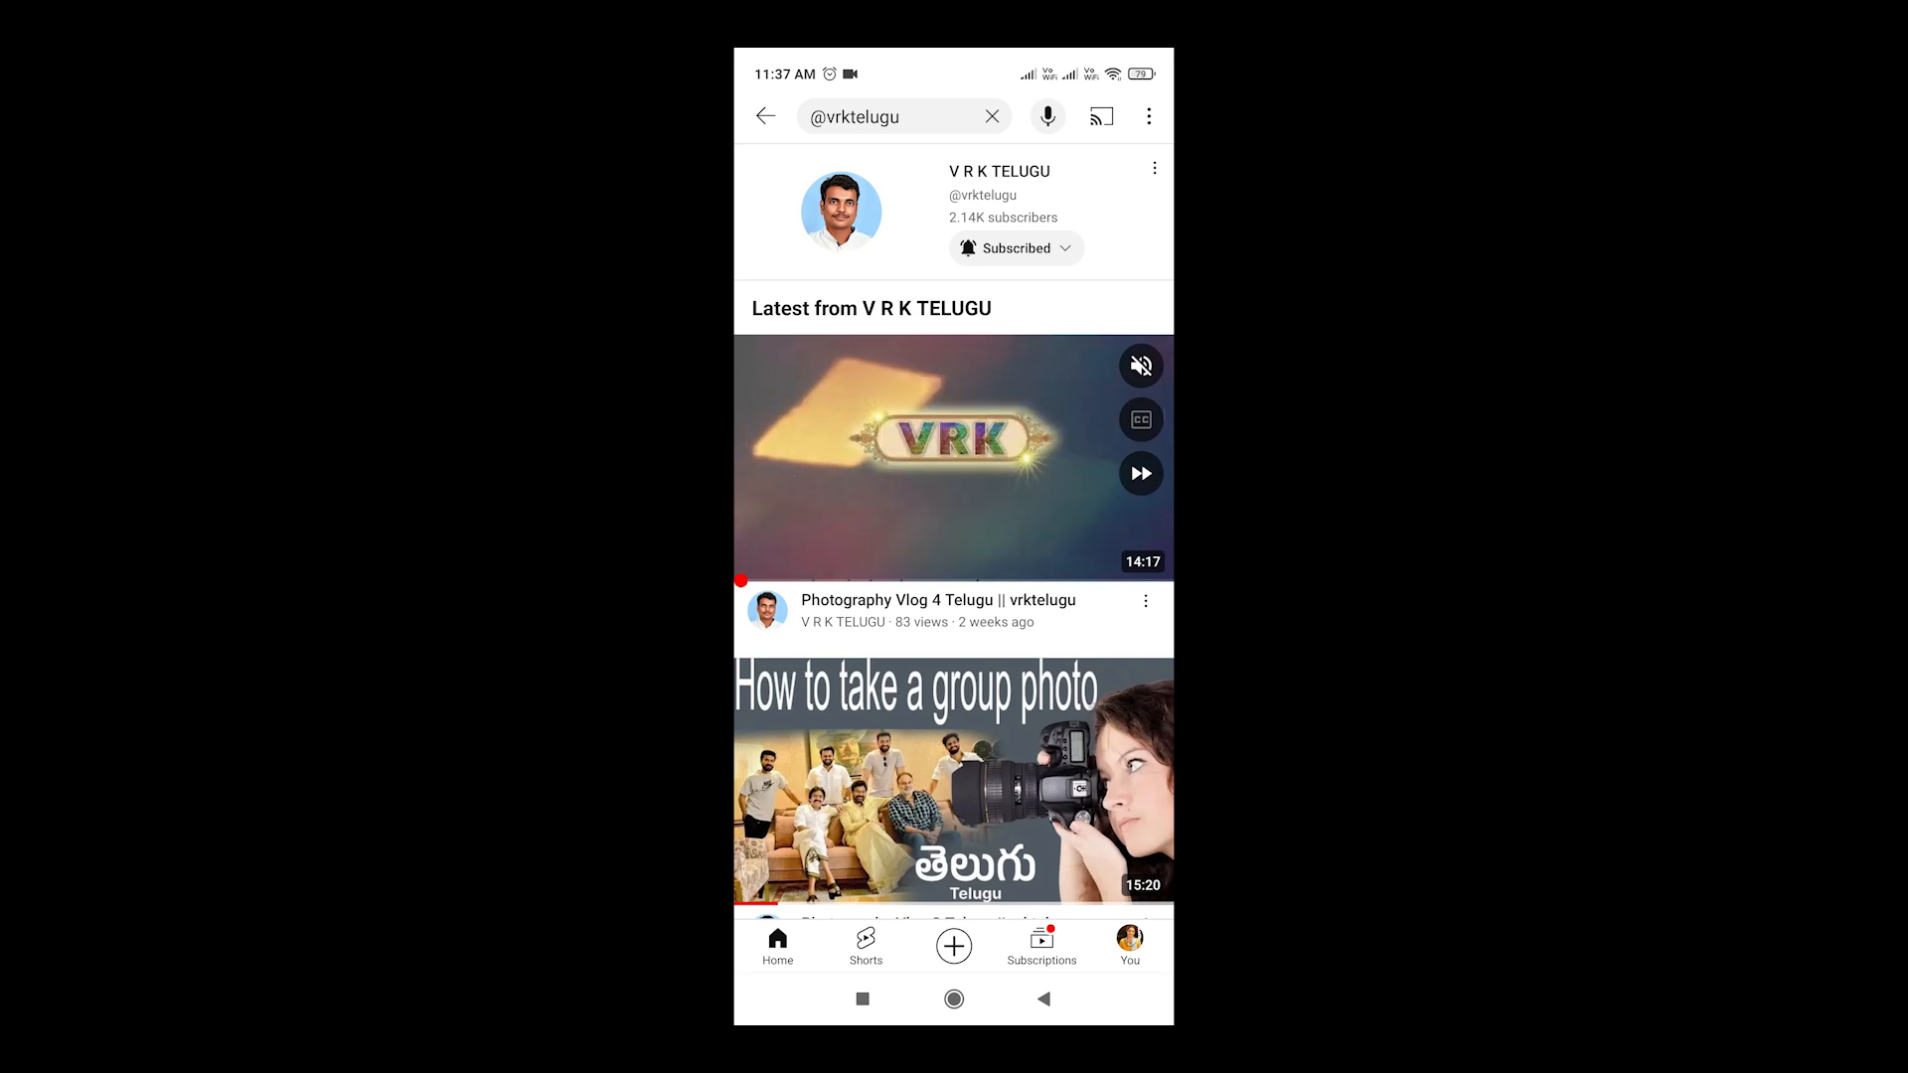
Open the V R K TELUGU channel and browse its playlists list
click(842, 211)
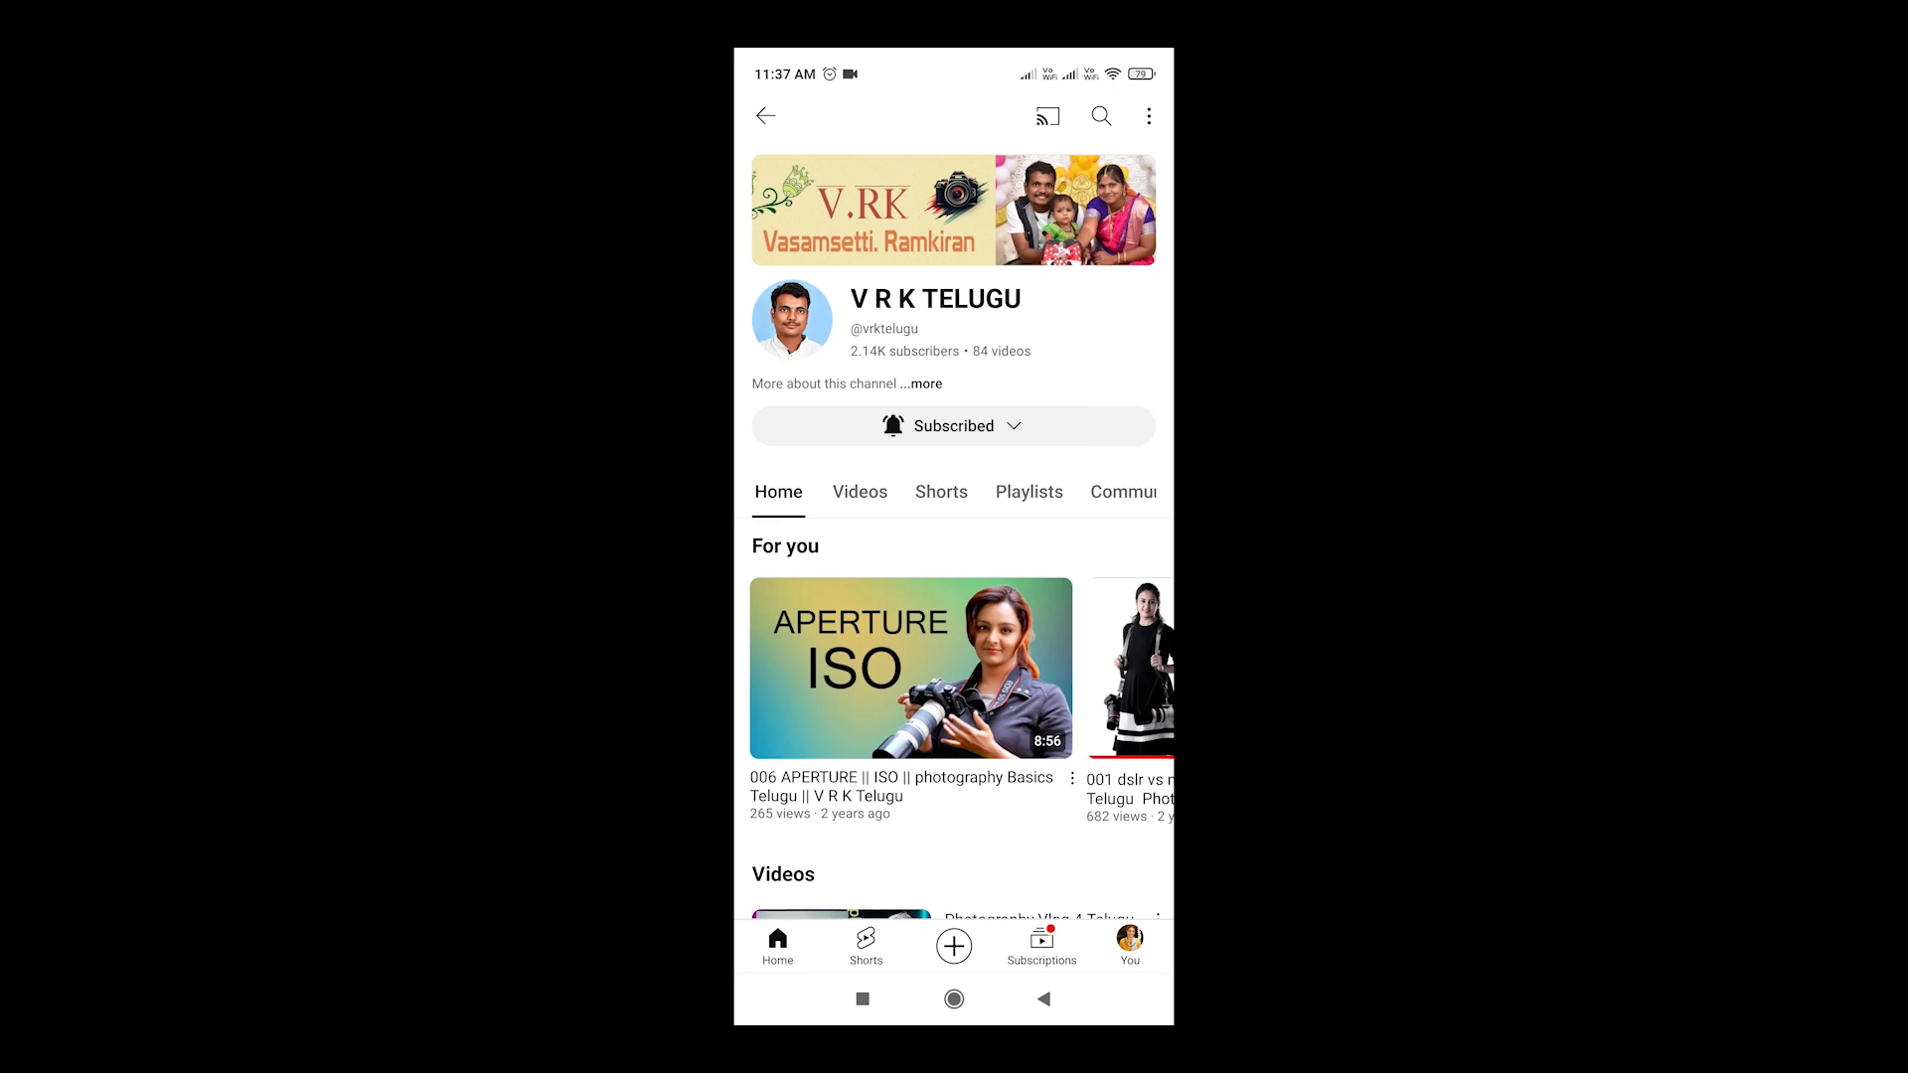
click(1029, 492)
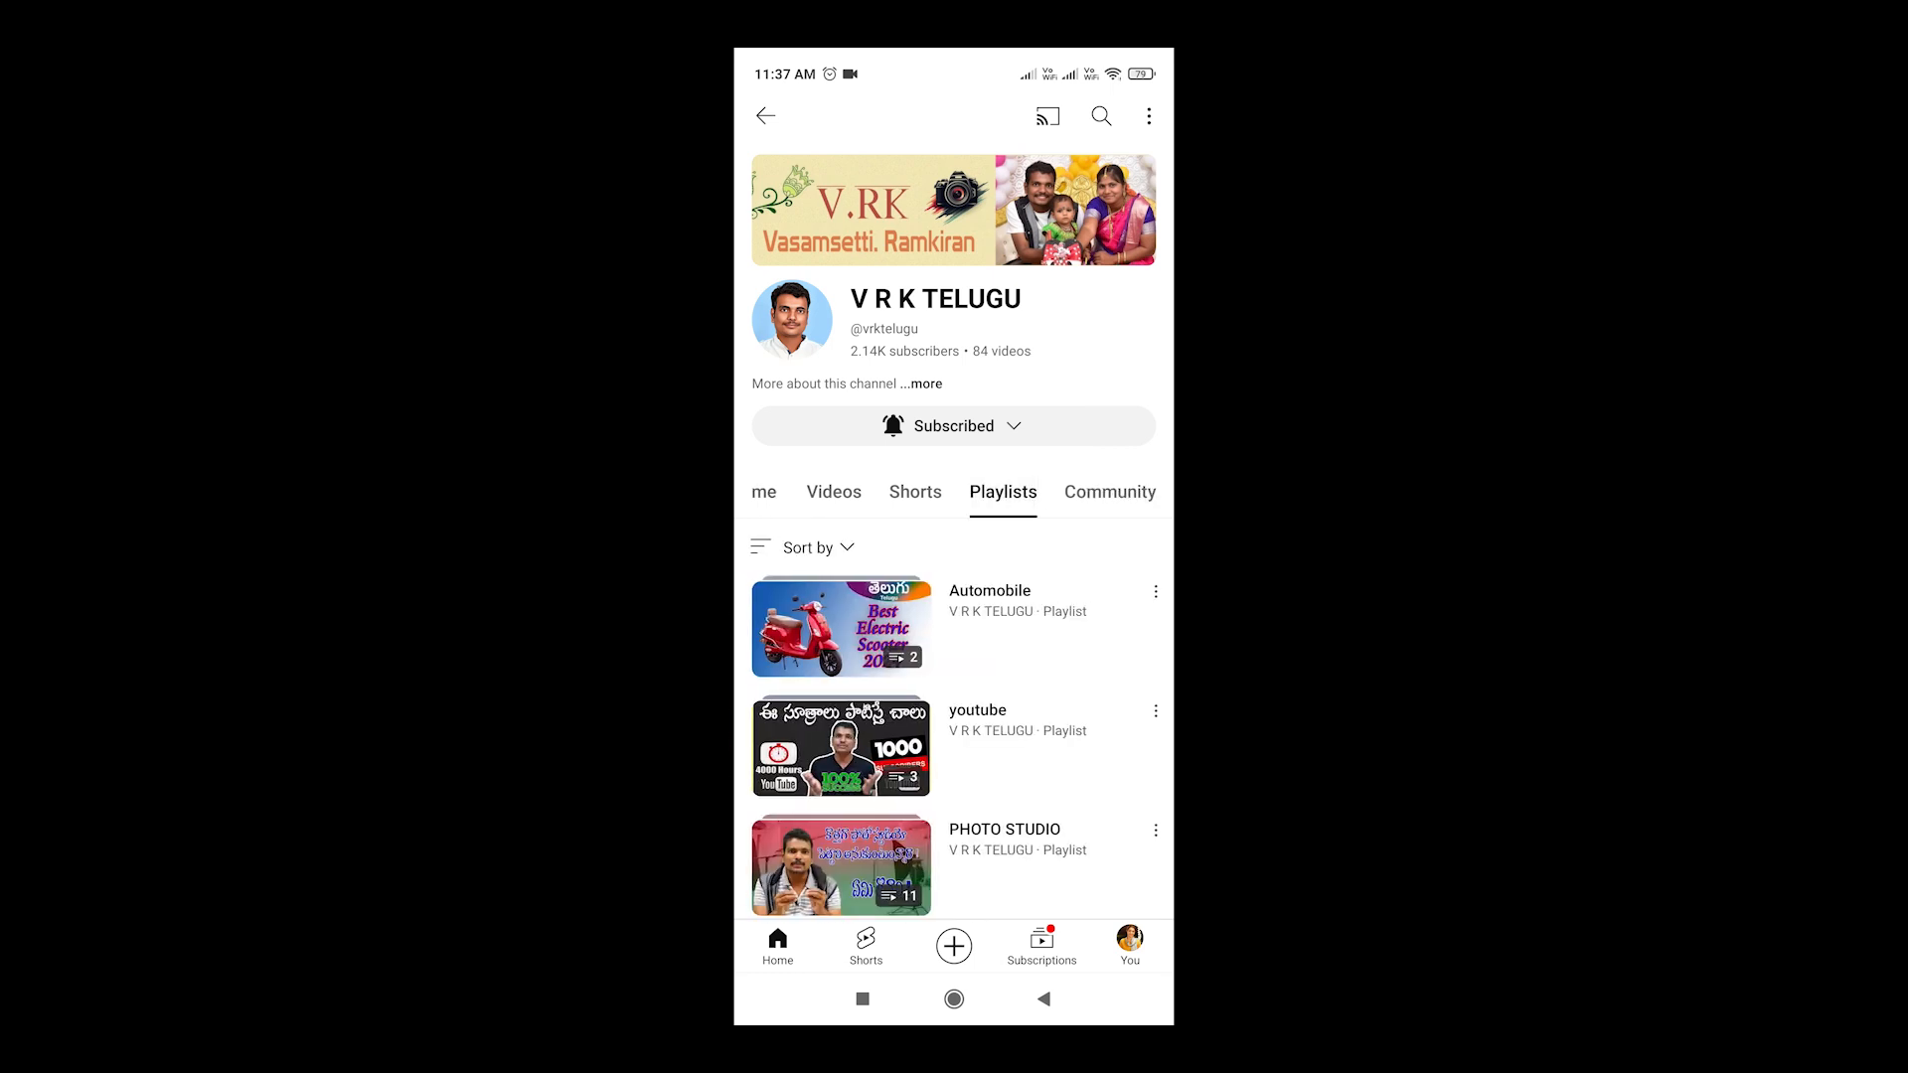
scroll(954, 596, down, 3)
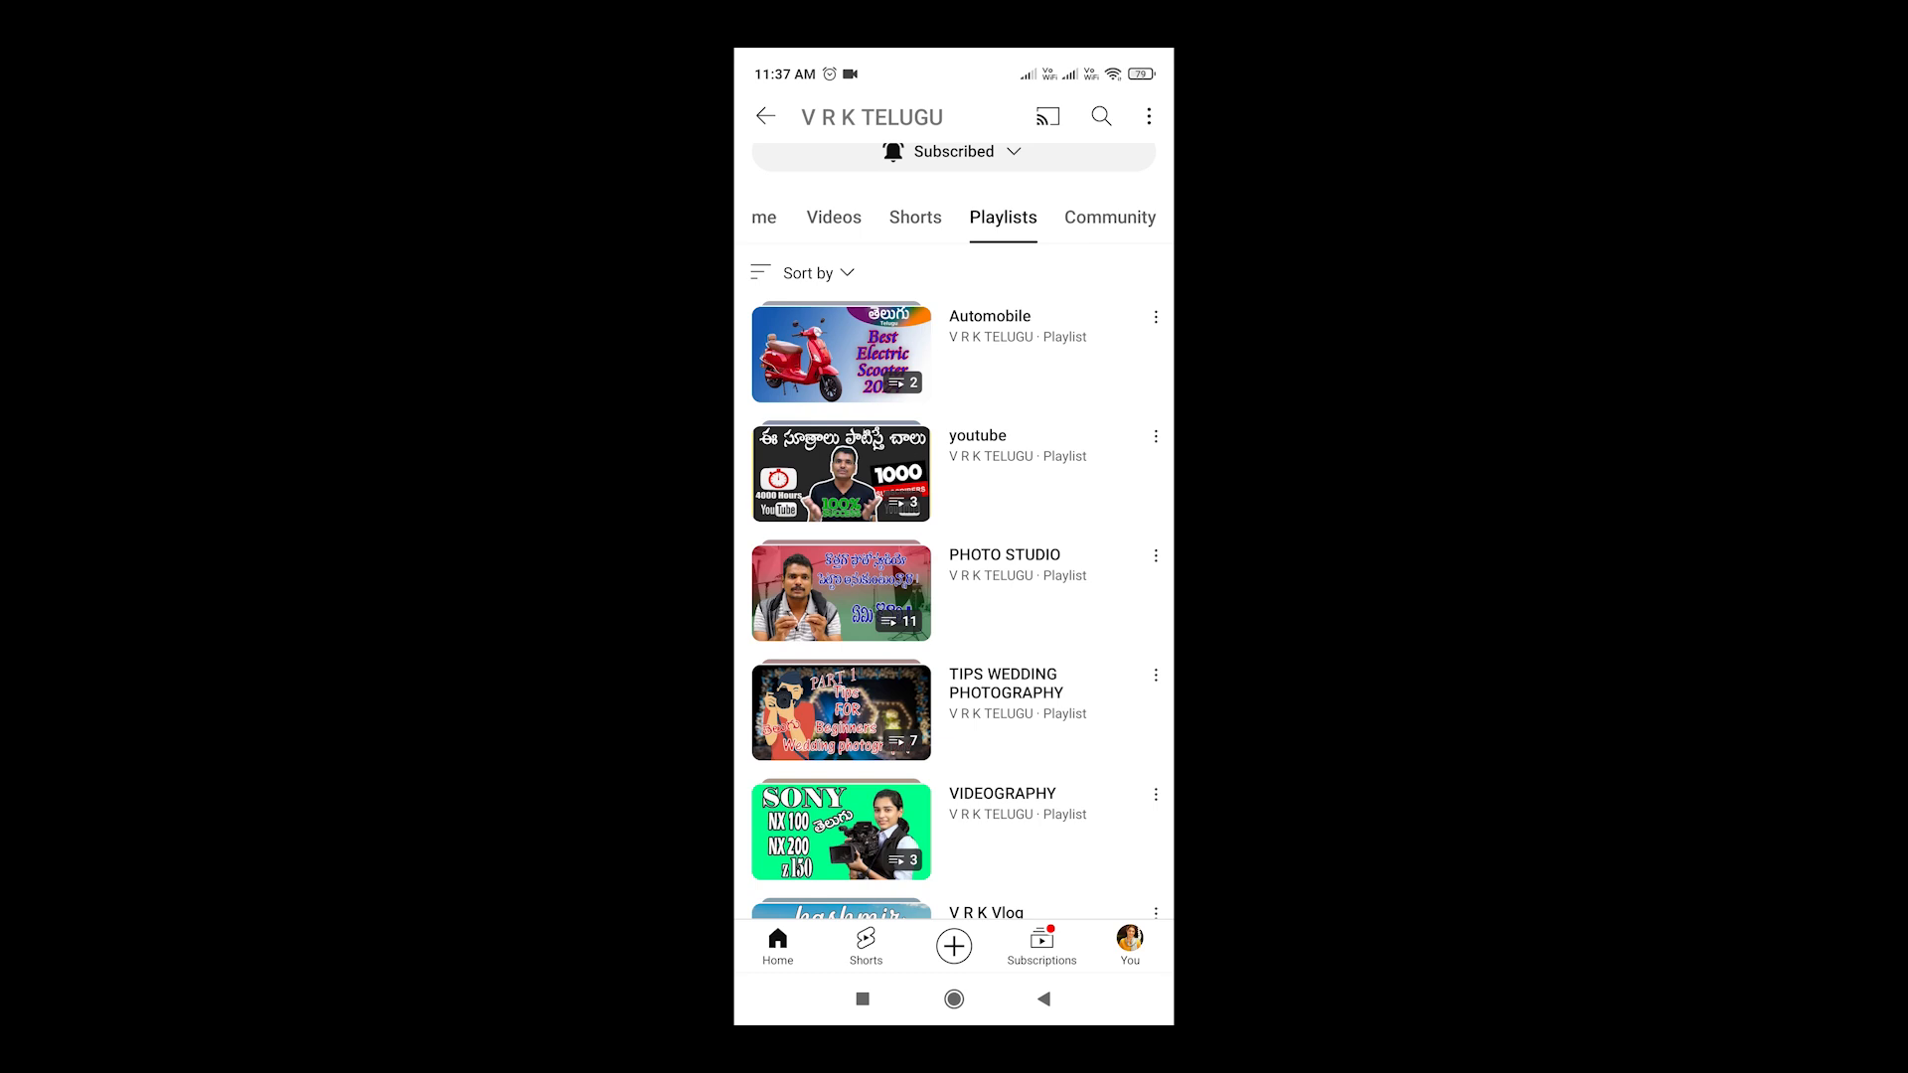
scroll(954, 556, down, 1)
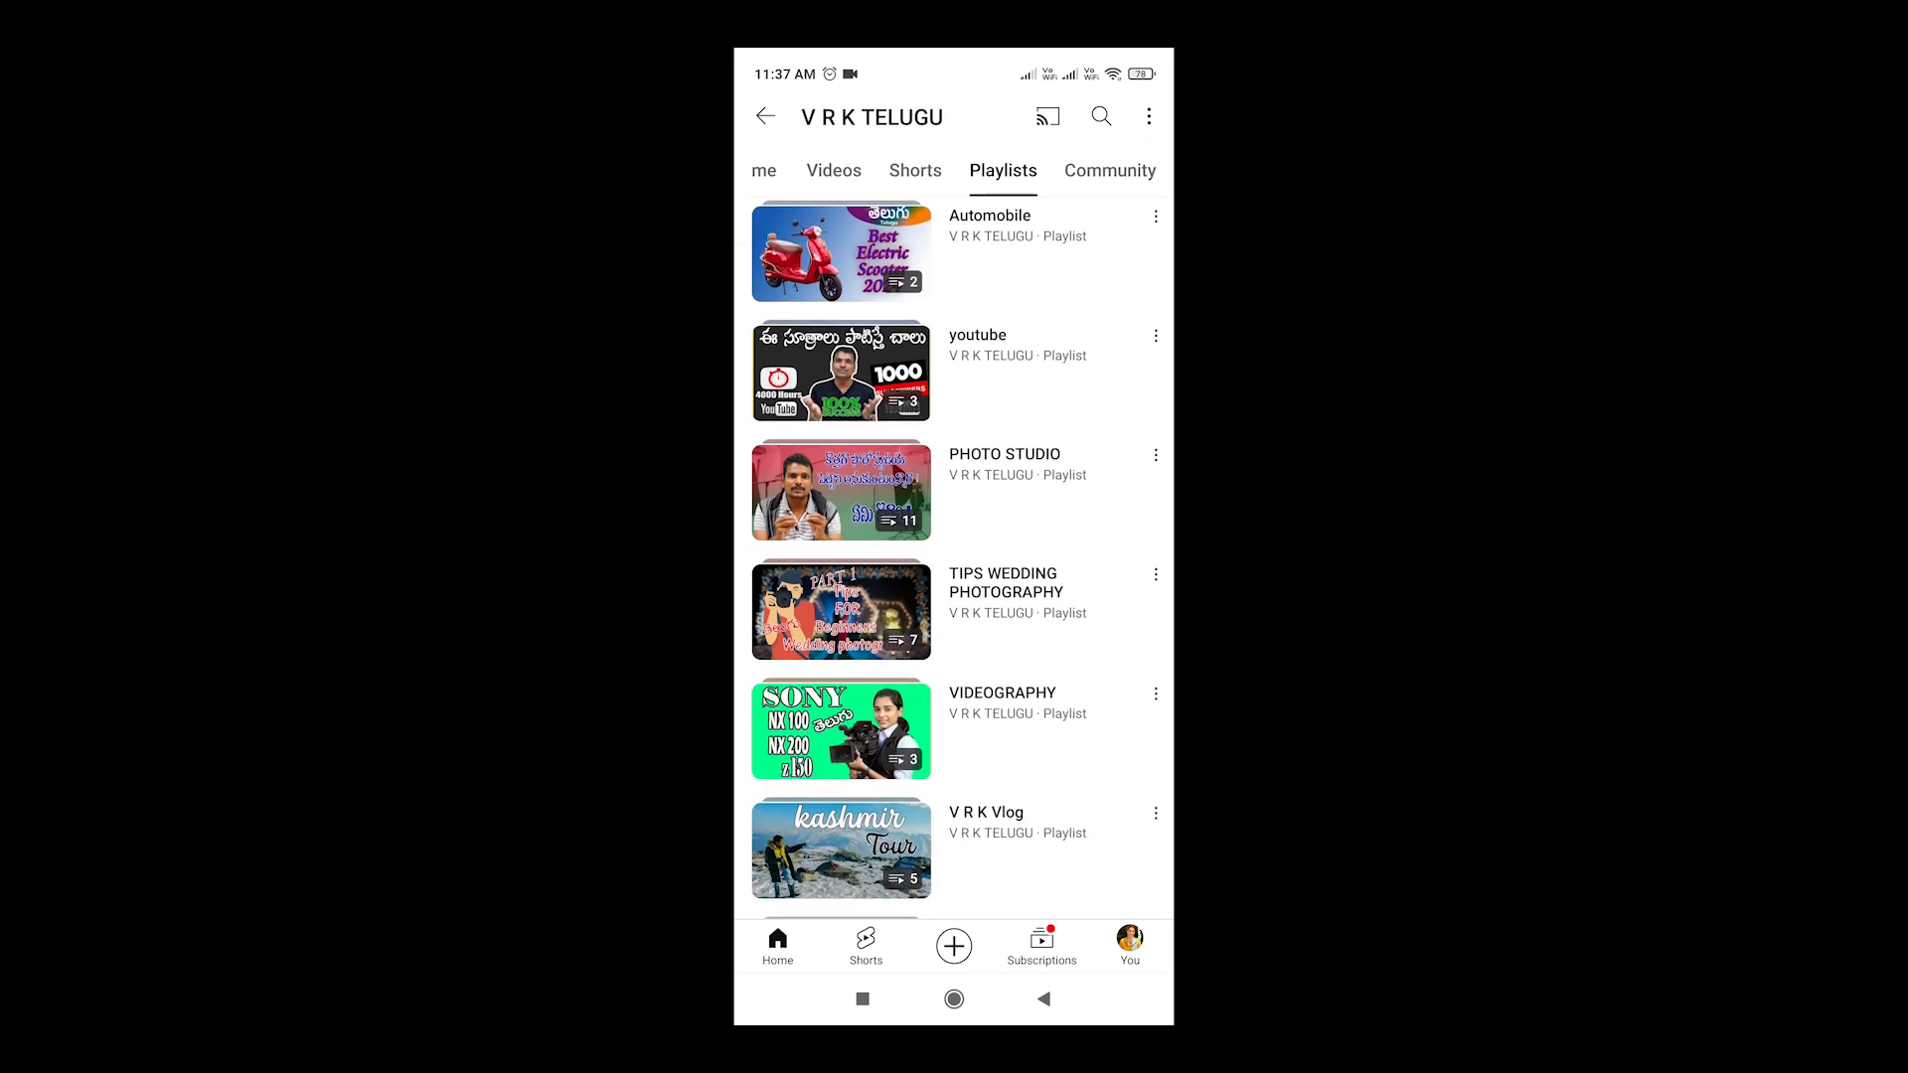
scroll(954, 556, down, 1)
scroll(954, 556, up, 2)
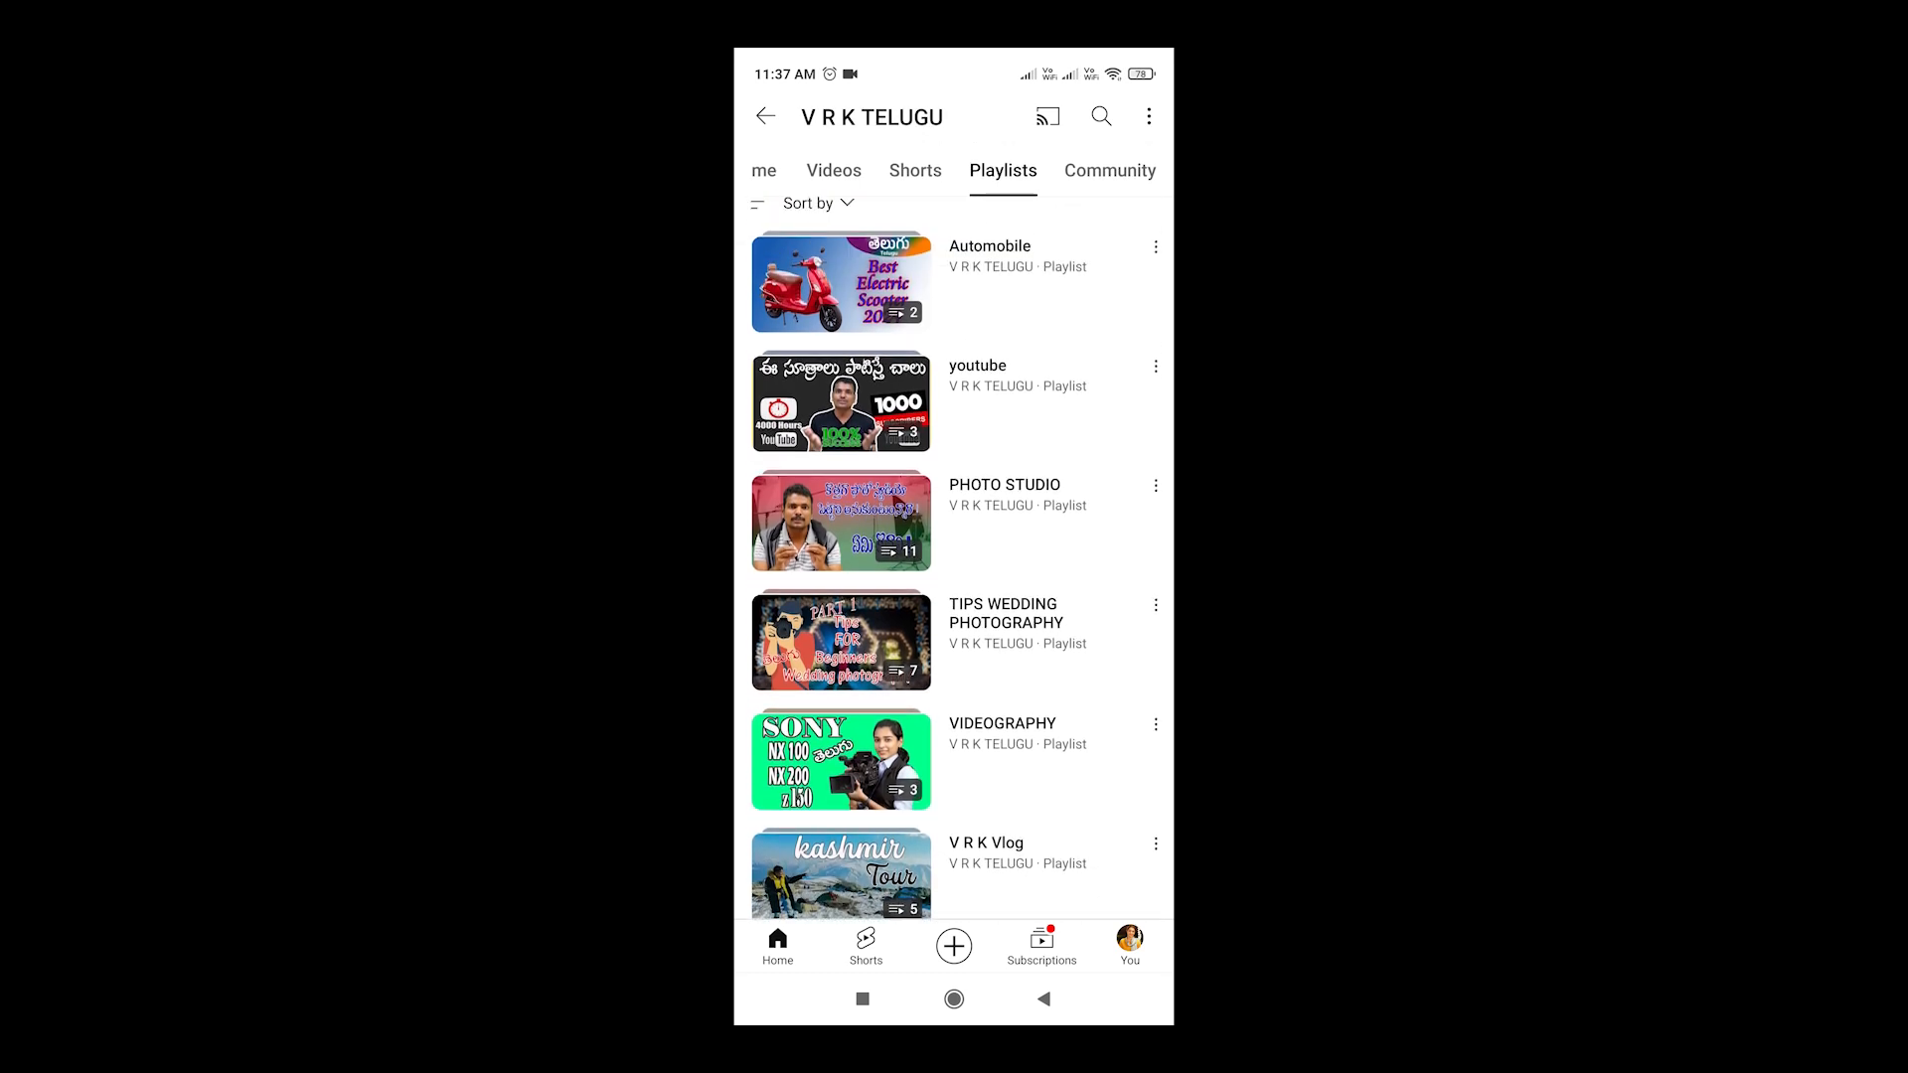
scroll(954, 556, down, 1)
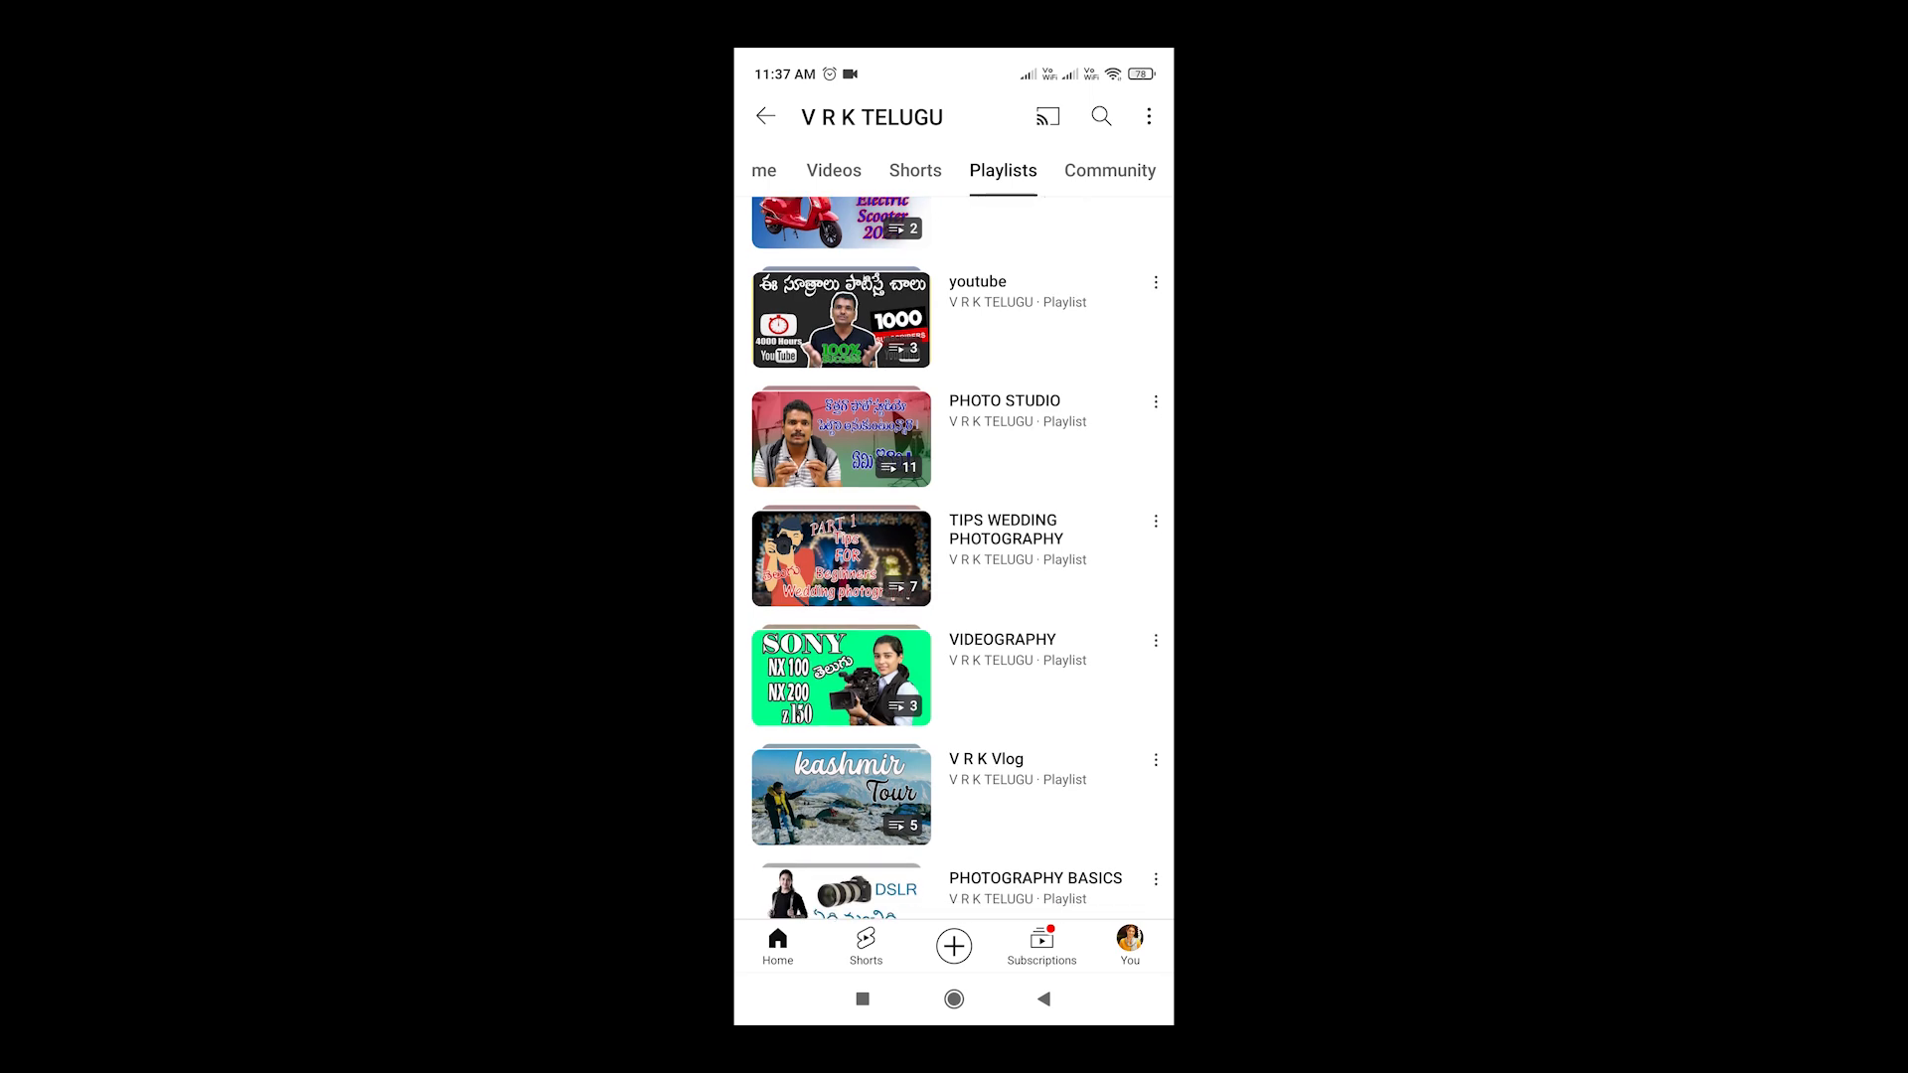
Open the PHOTO STUDIO playlist, scroll through its videos, and return to the playlists
click(1003, 418)
scroll(954, 557, down, 10)
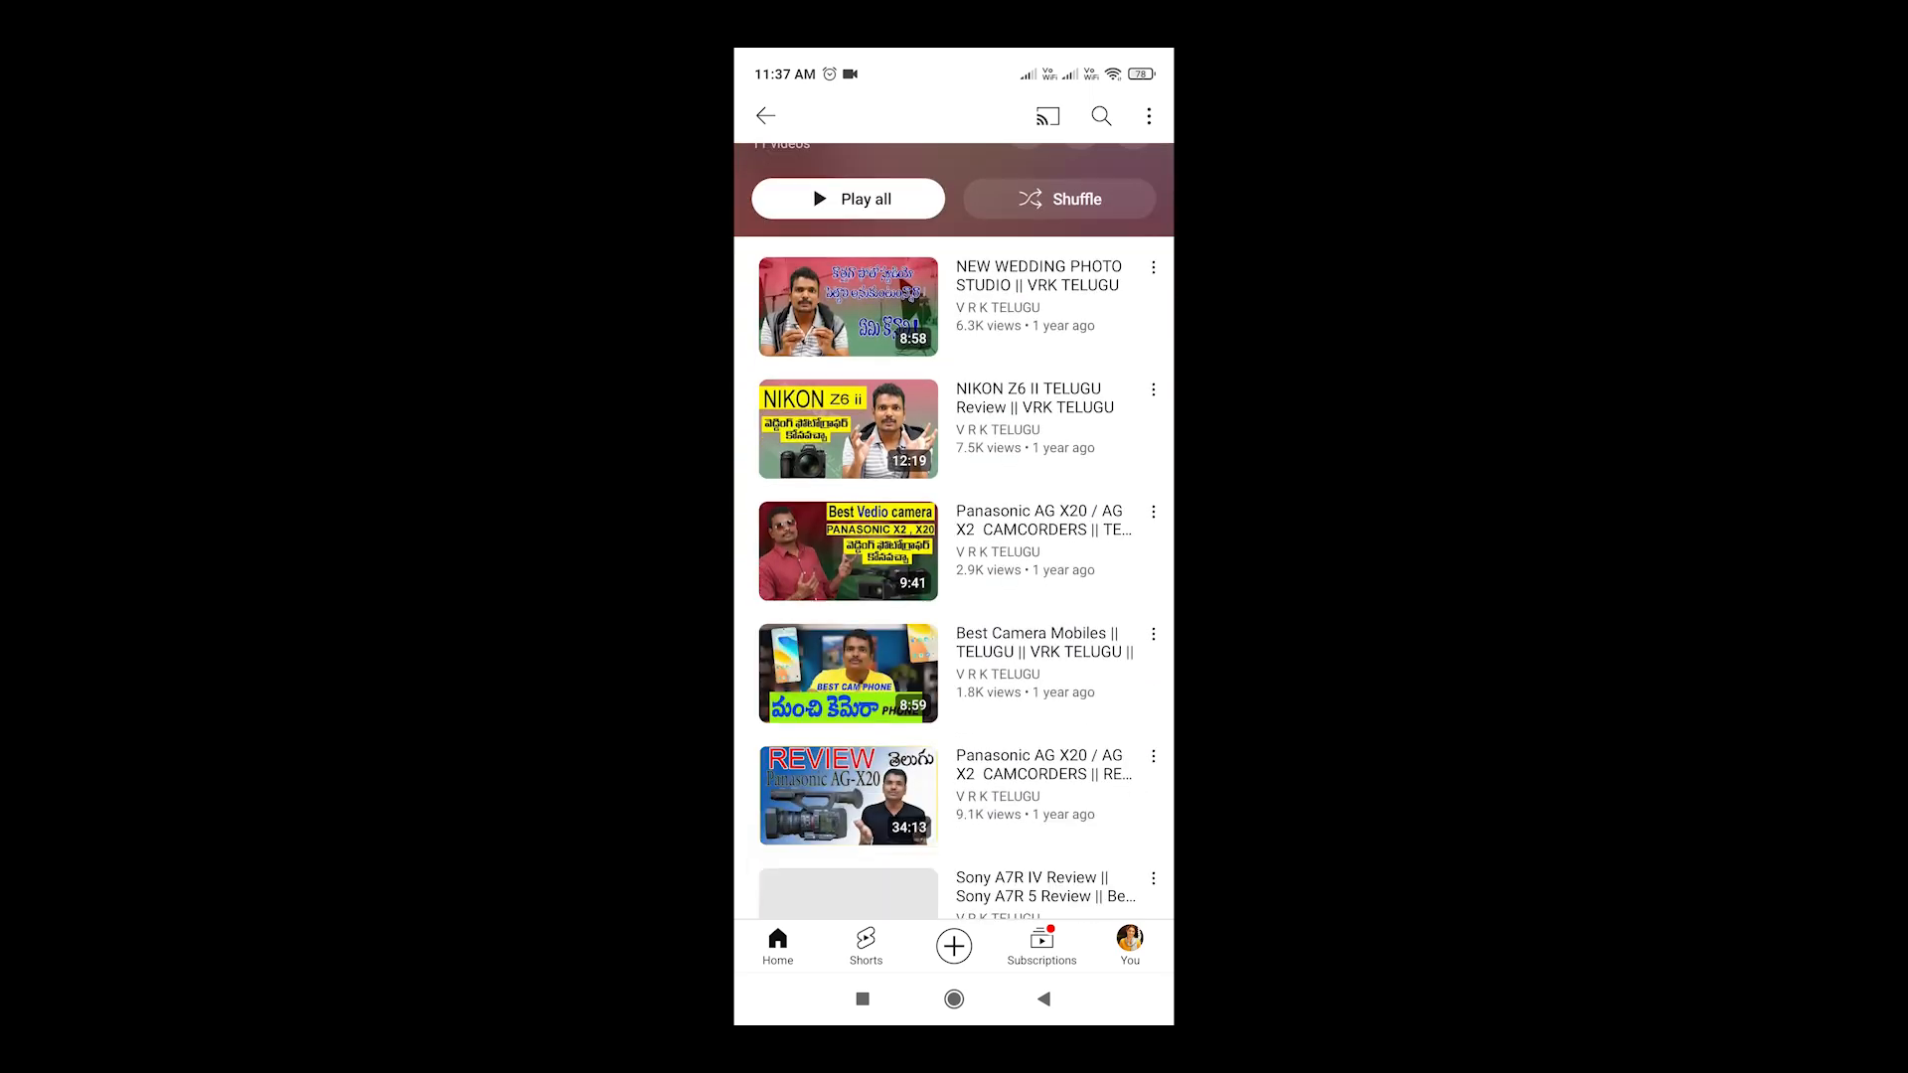
scroll(954, 556, down, 2)
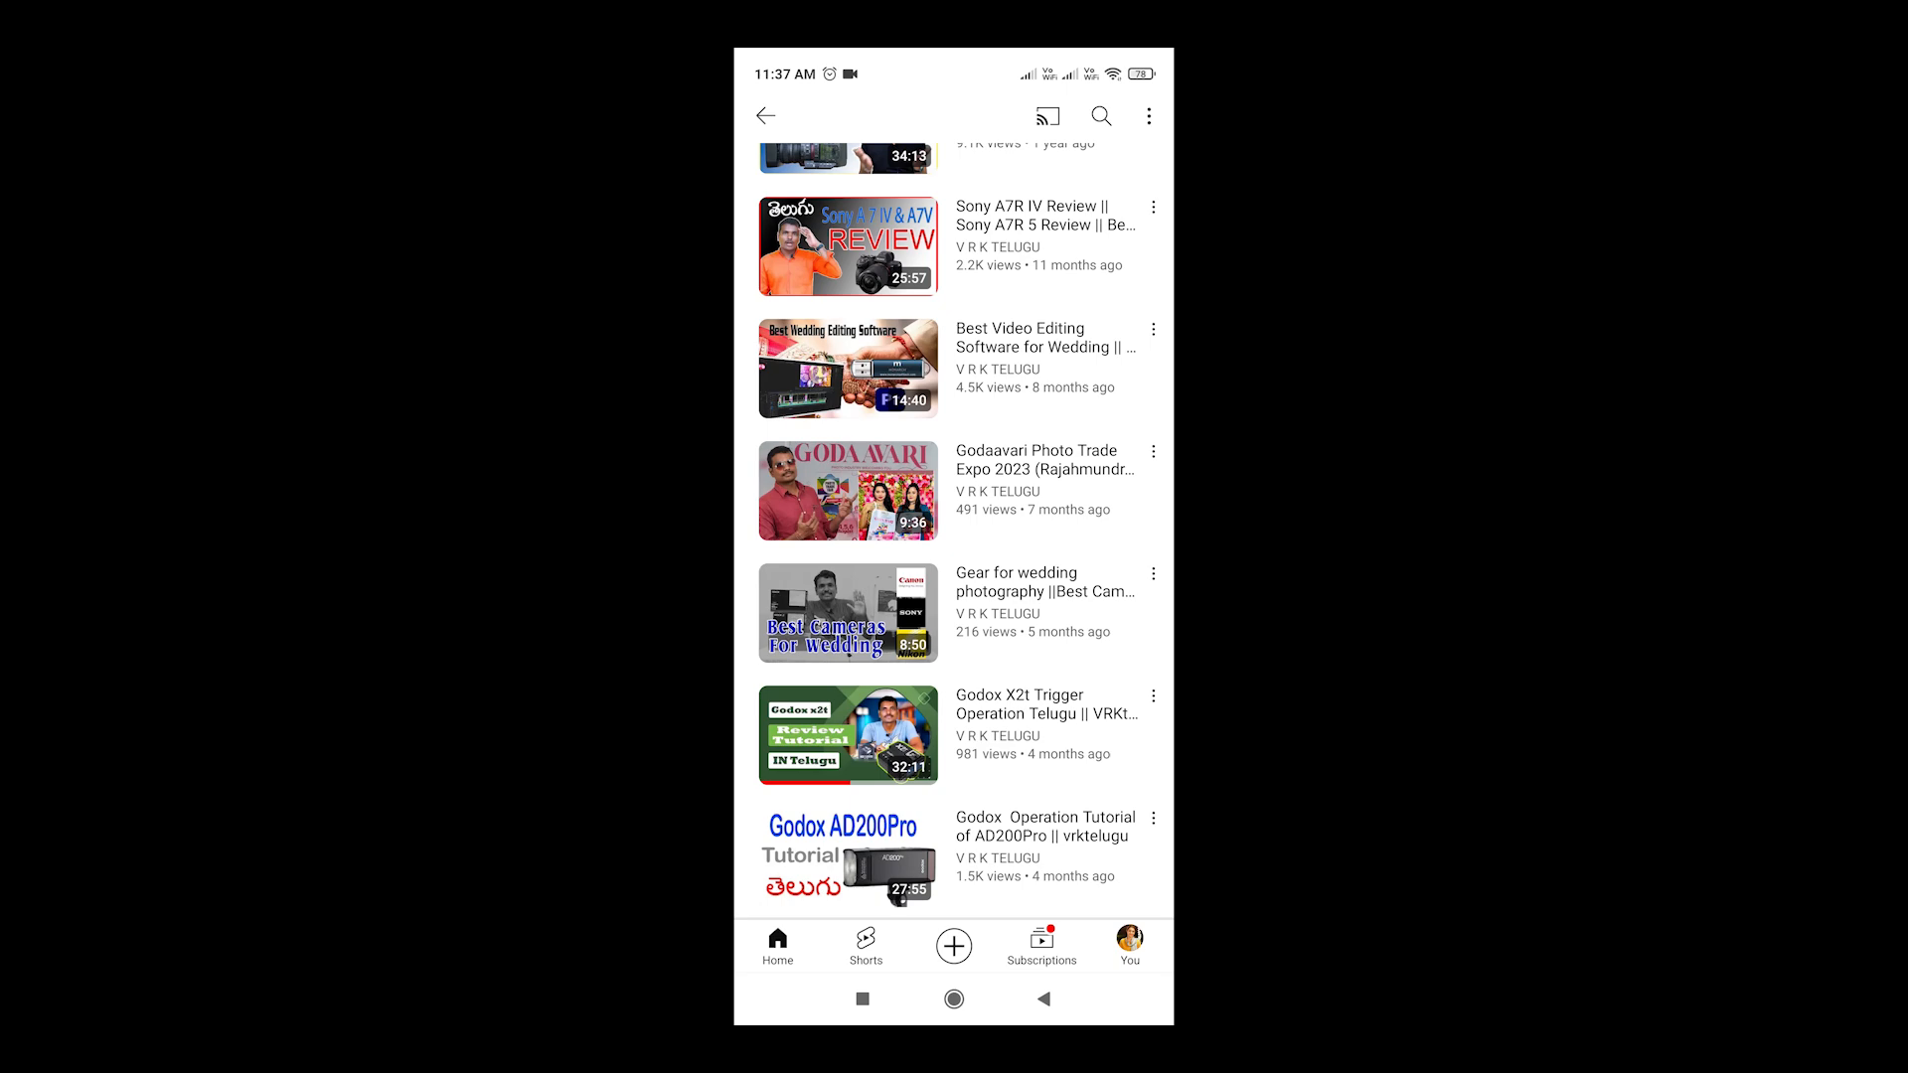
scroll(954, 531, up, 7)
click(1043, 999)
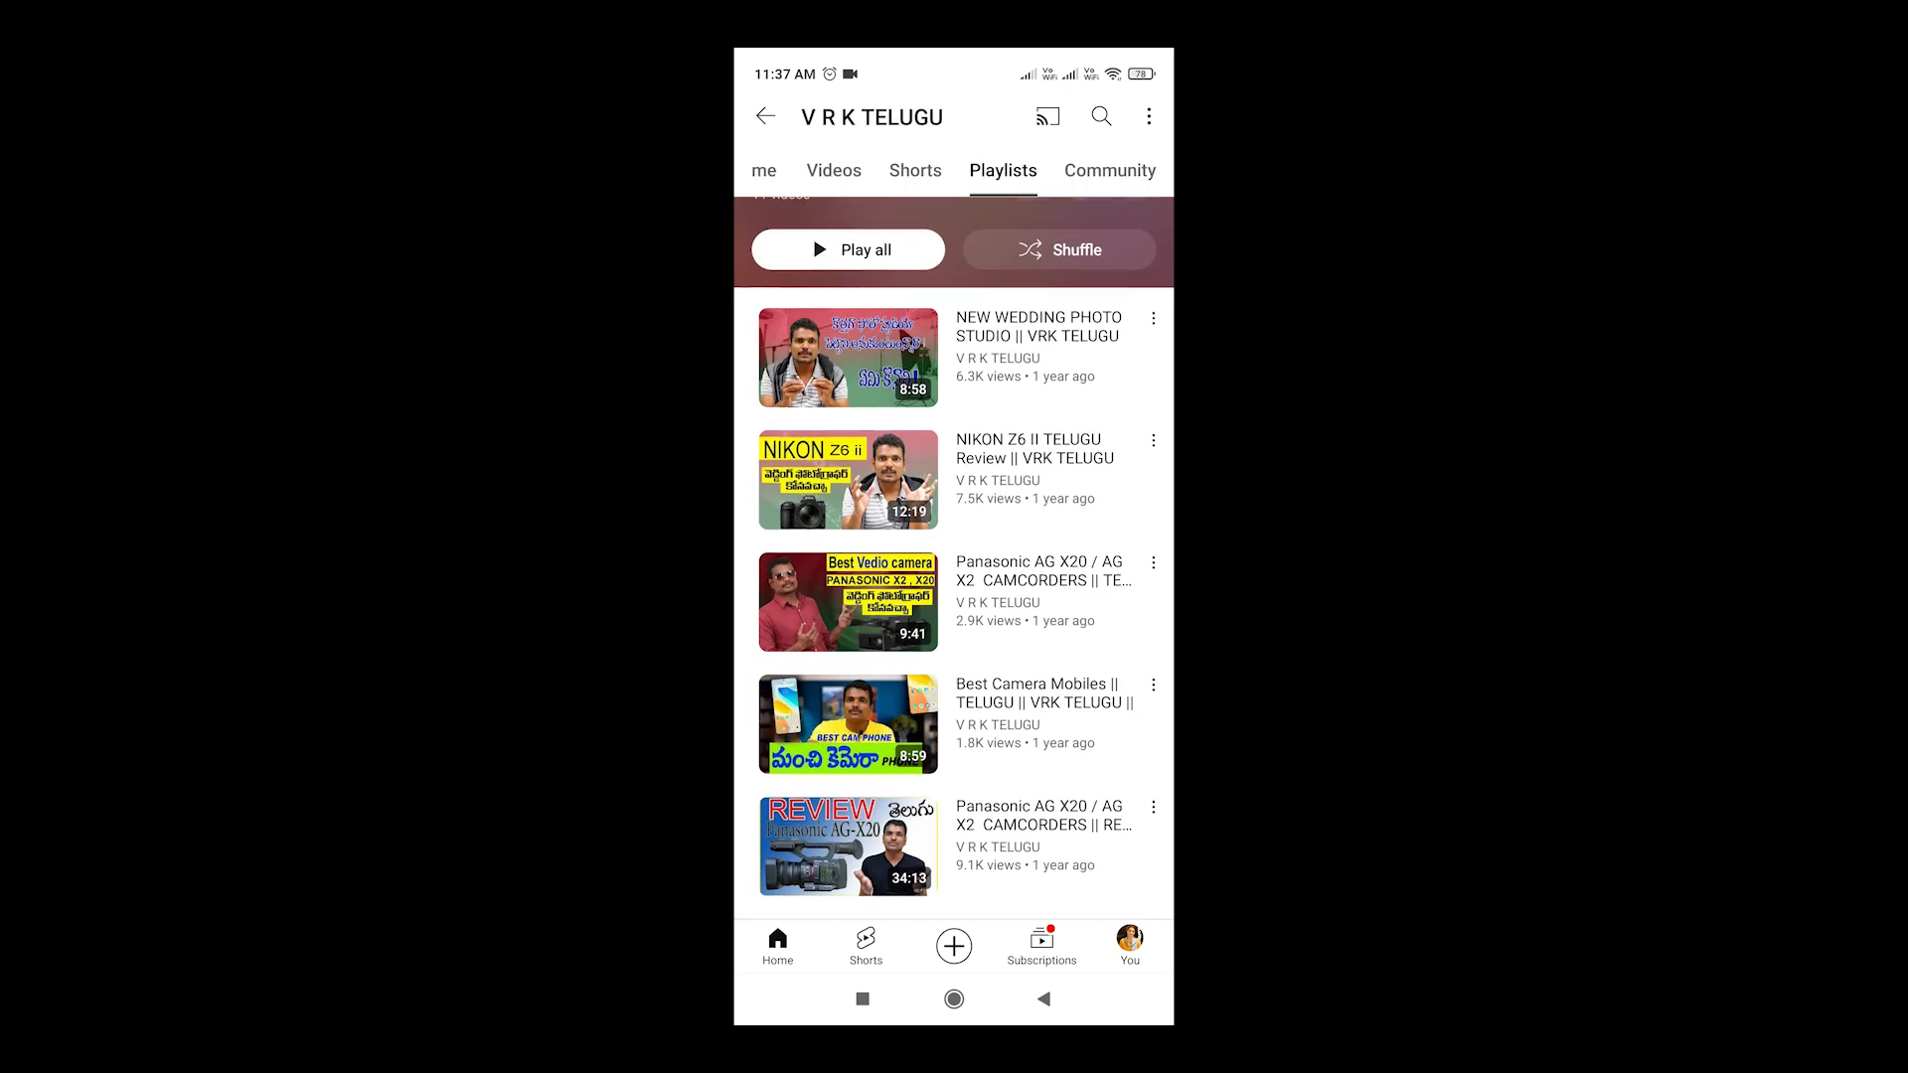
Open the TIPS WEDDING PHOTOGRAPHY playlist, browse its videos, and return to the playlists
scroll(954, 557, down, 1)
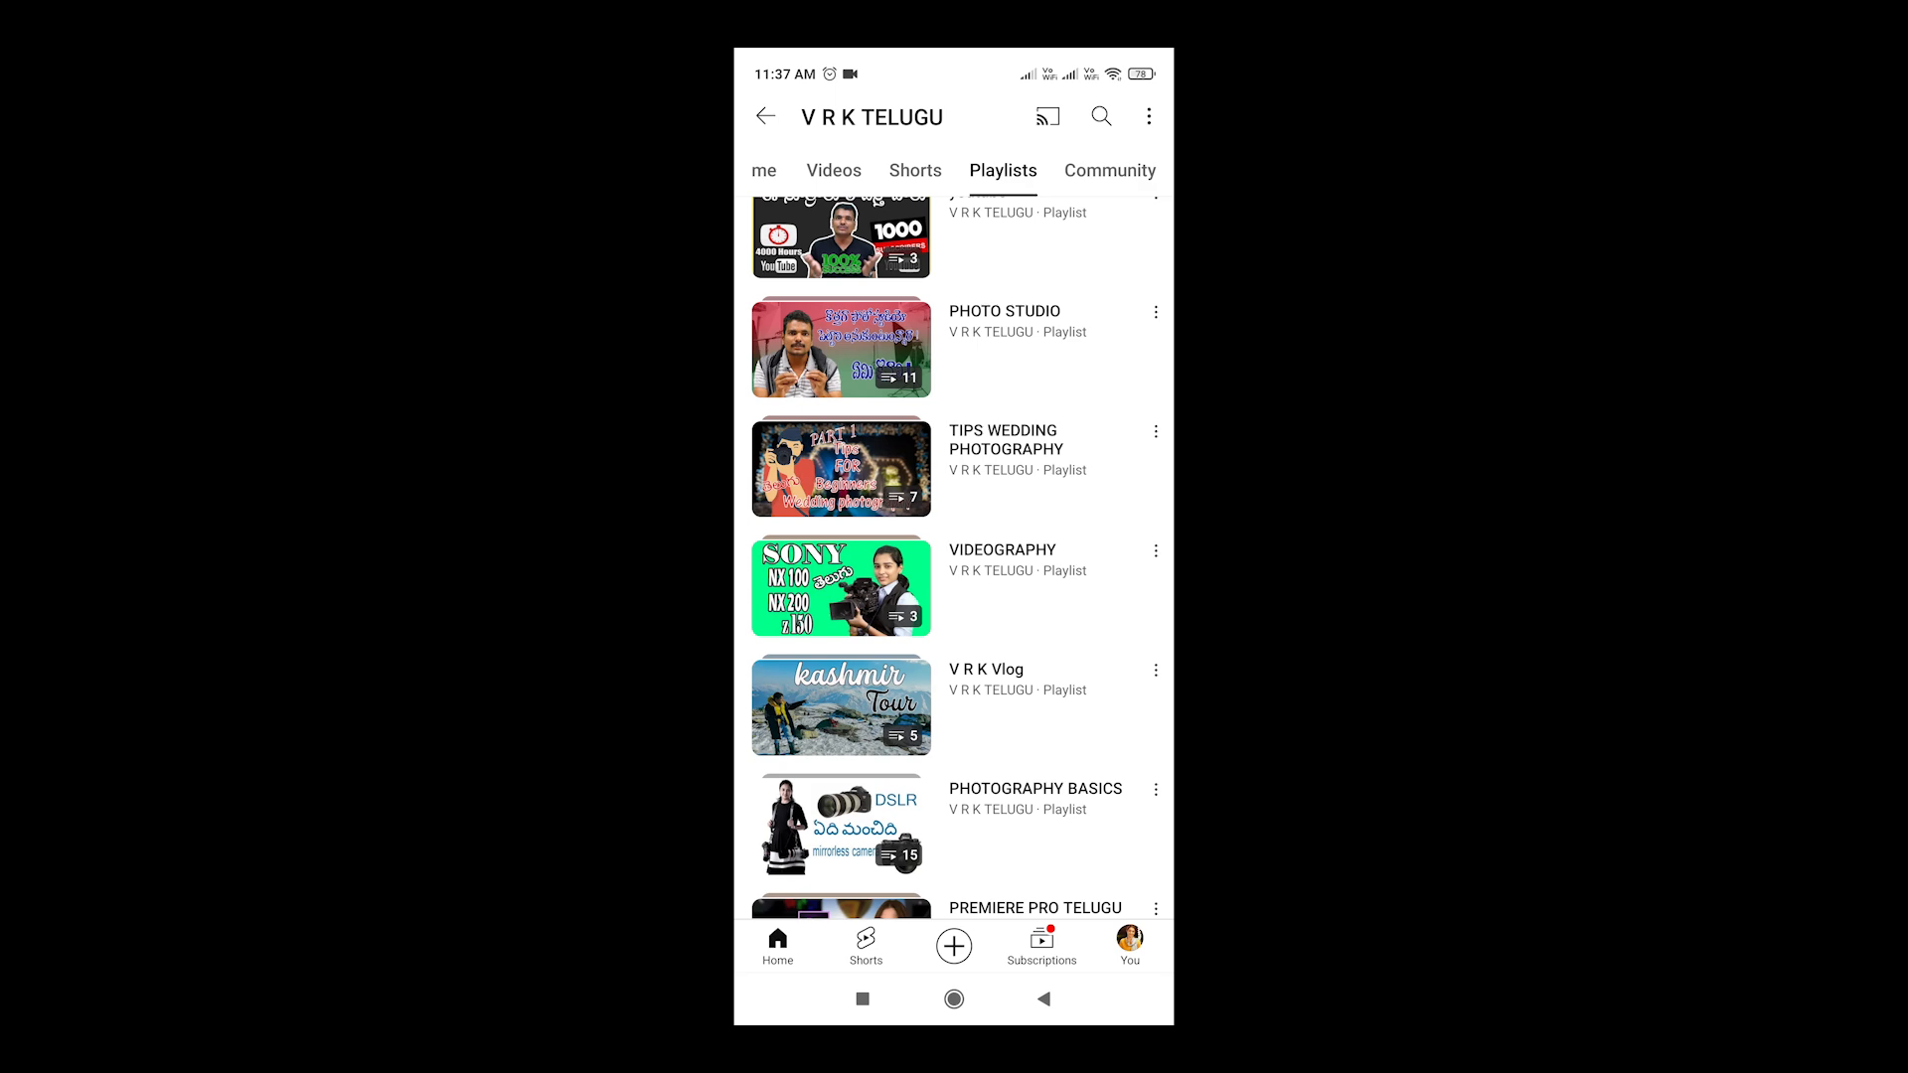
click(1003, 447)
scroll(954, 546, down, 5)
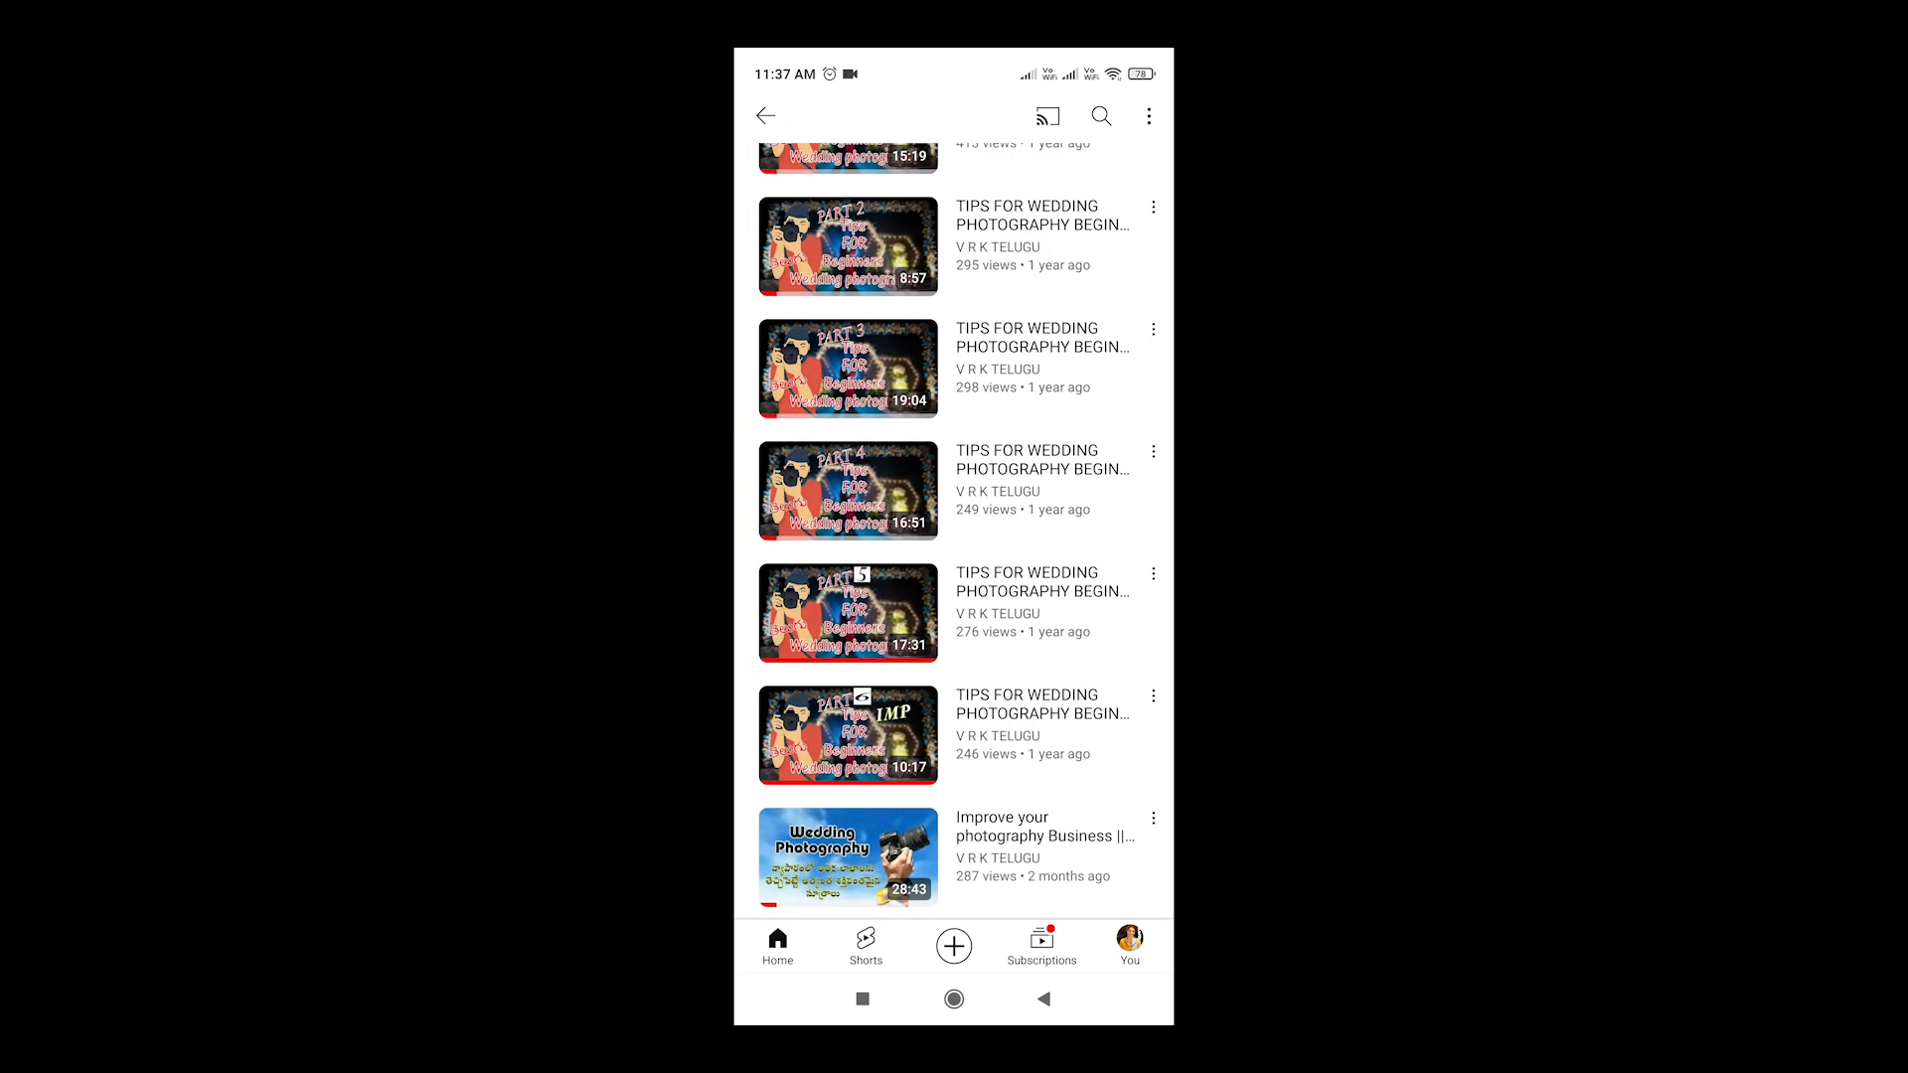
scroll(954, 547, up, 5)
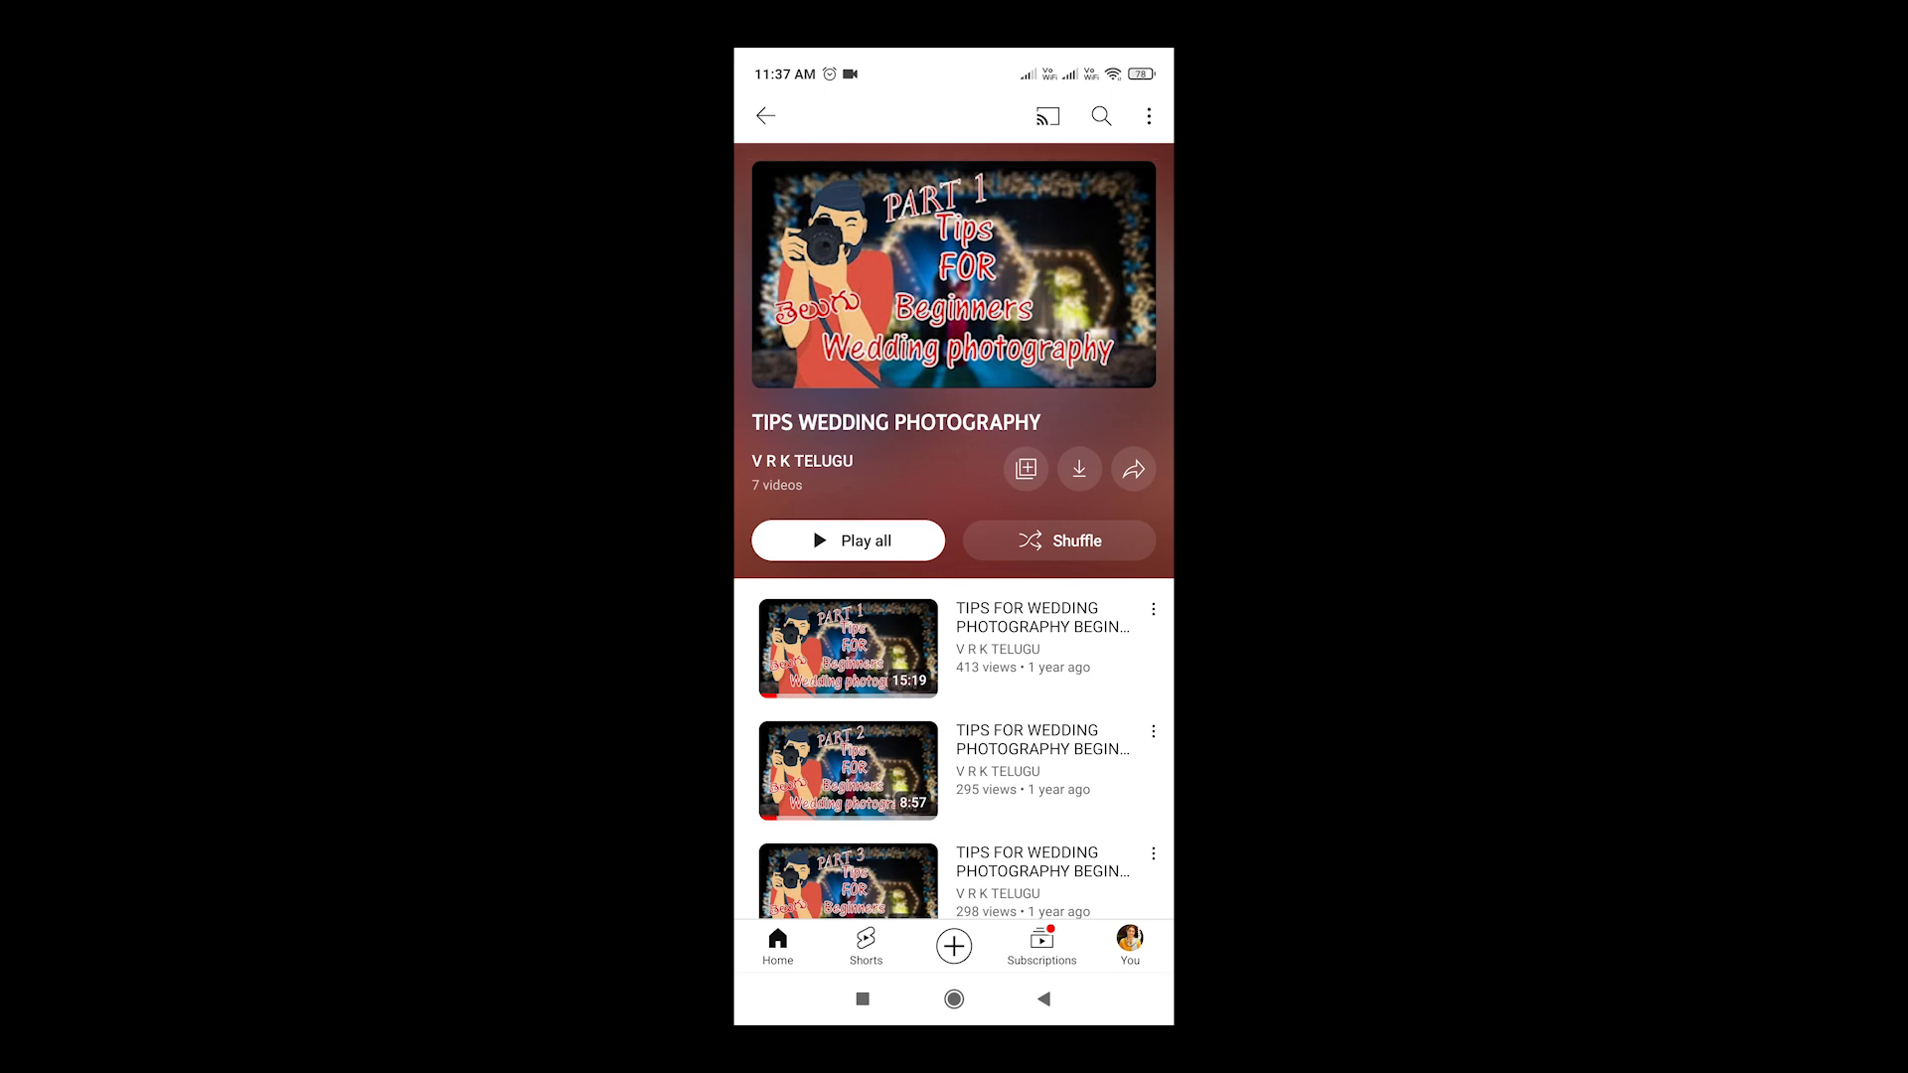
click(1044, 998)
Open the VIDEOGRAPHY playlist, browse it, and return to the playlists
scroll(954, 556, down, 2)
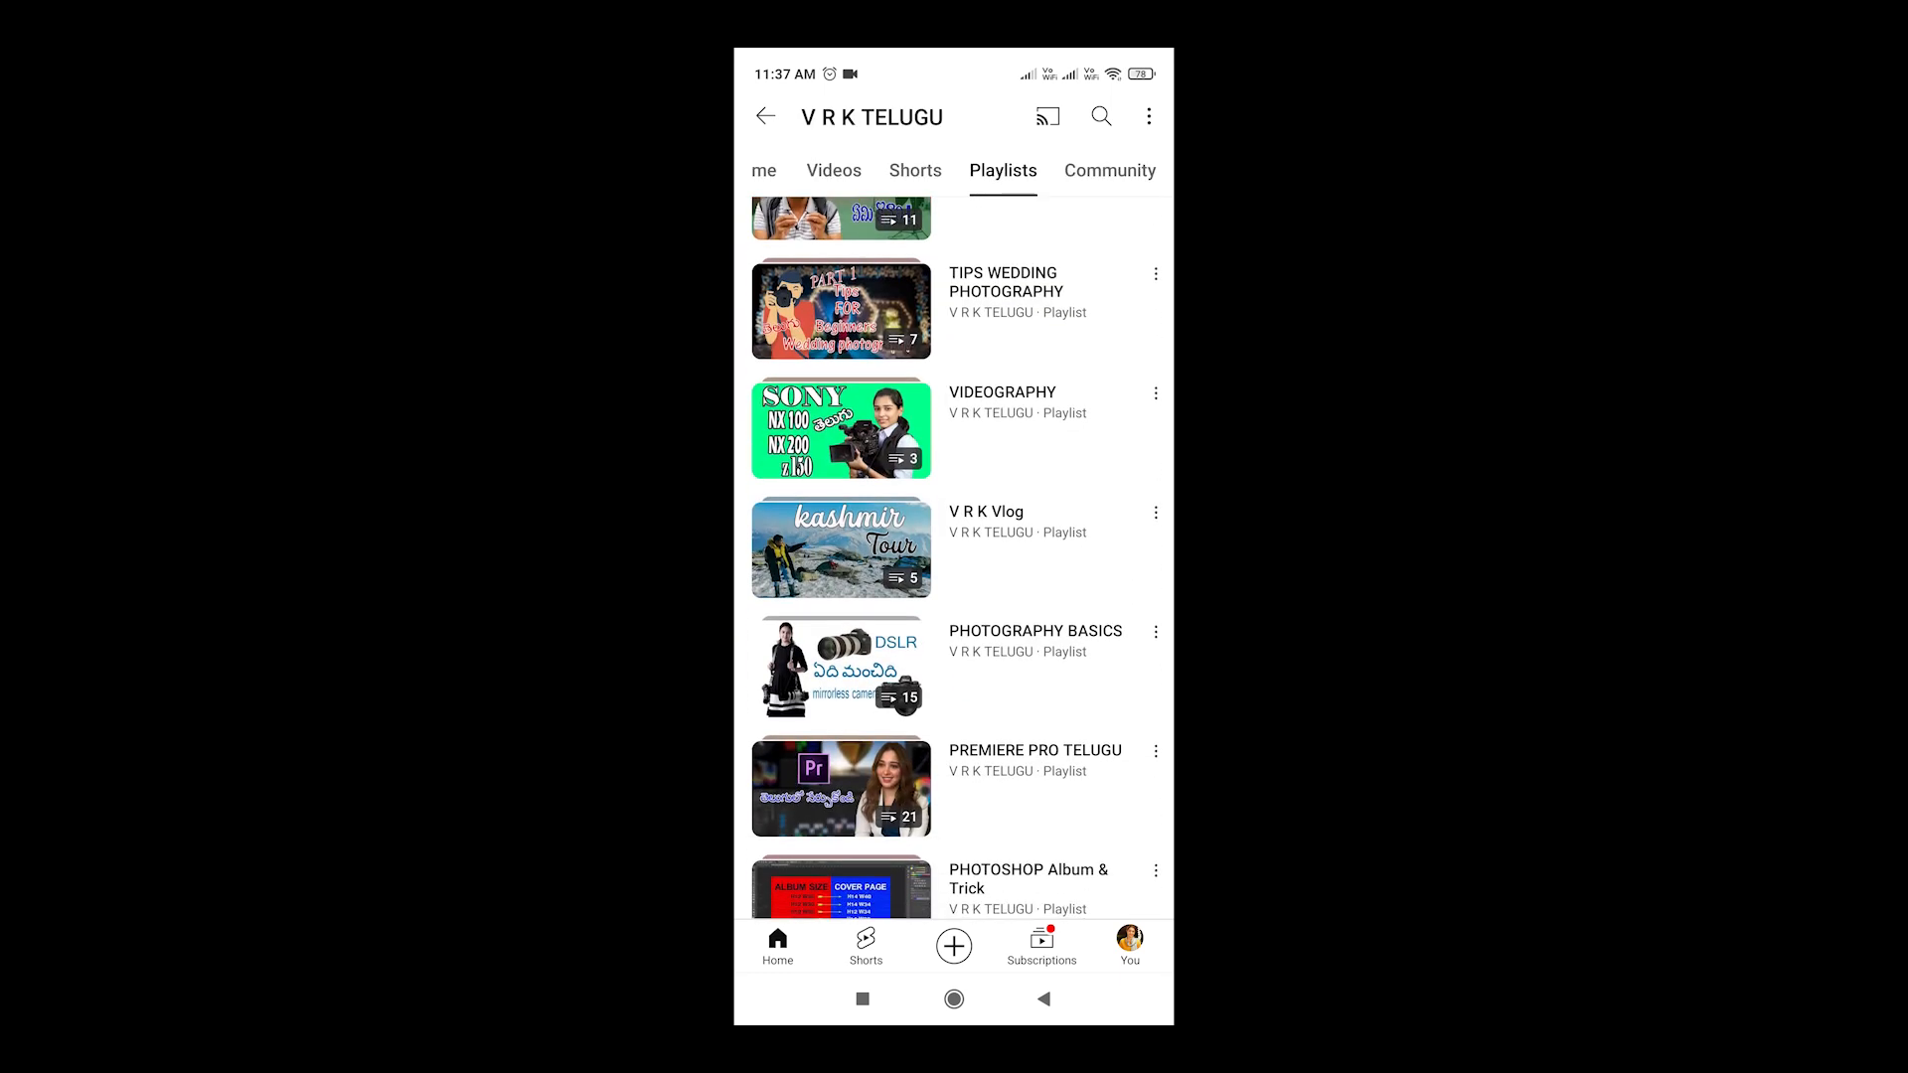
click(1004, 427)
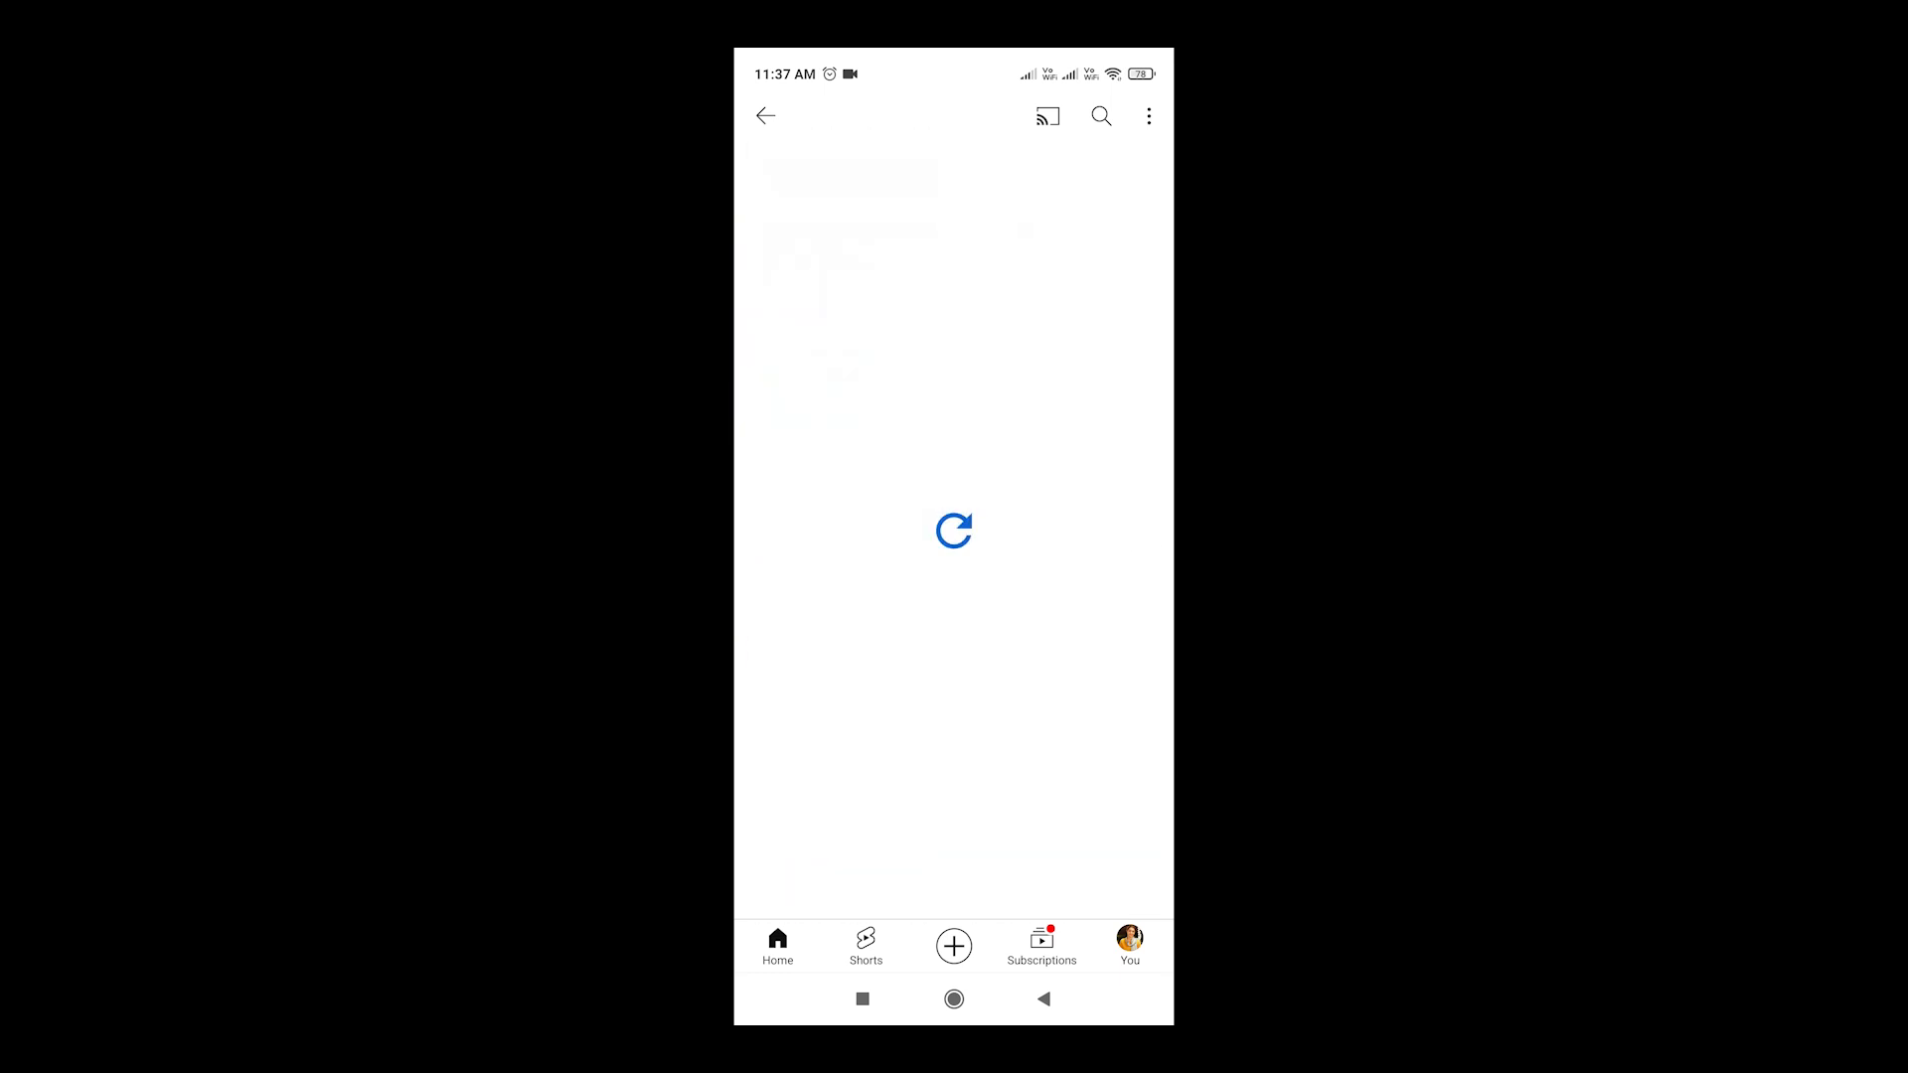
scroll(954, 537, down, 1)
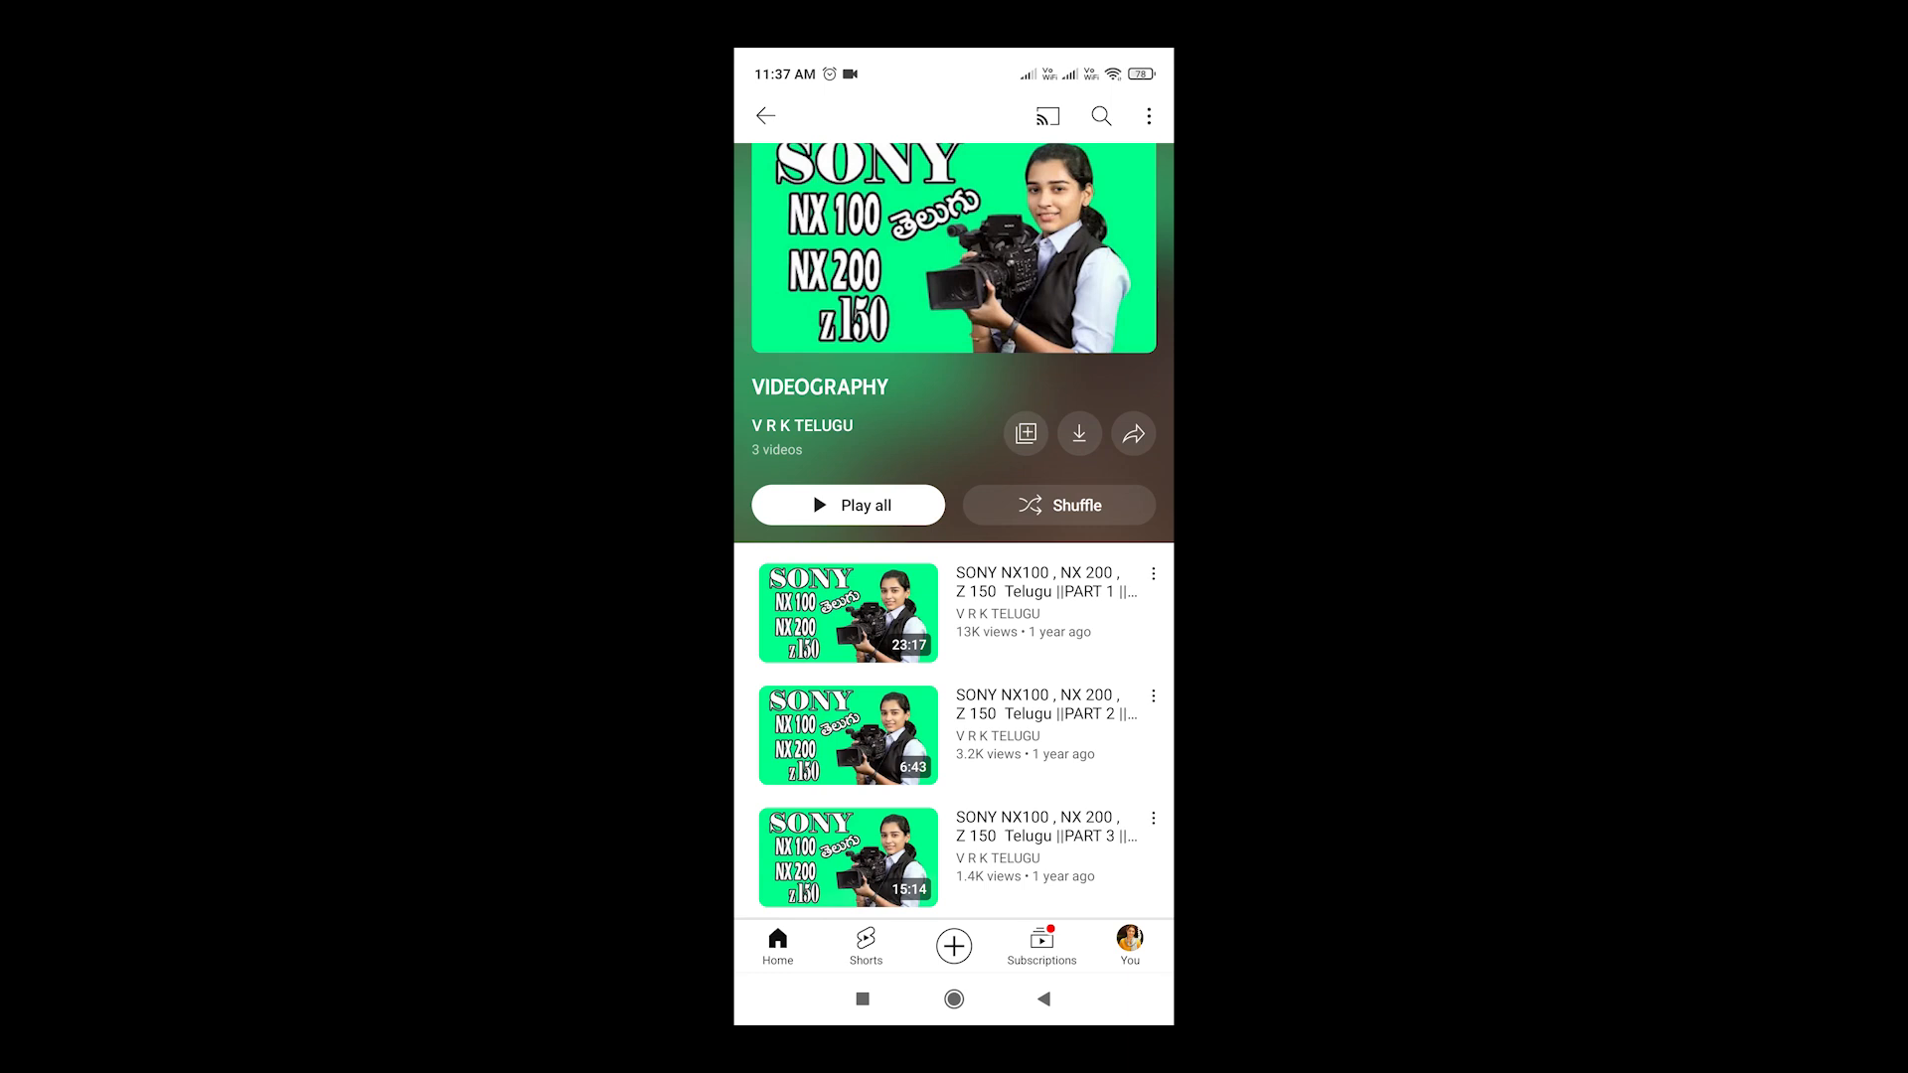
scroll(954, 532, up, 2)
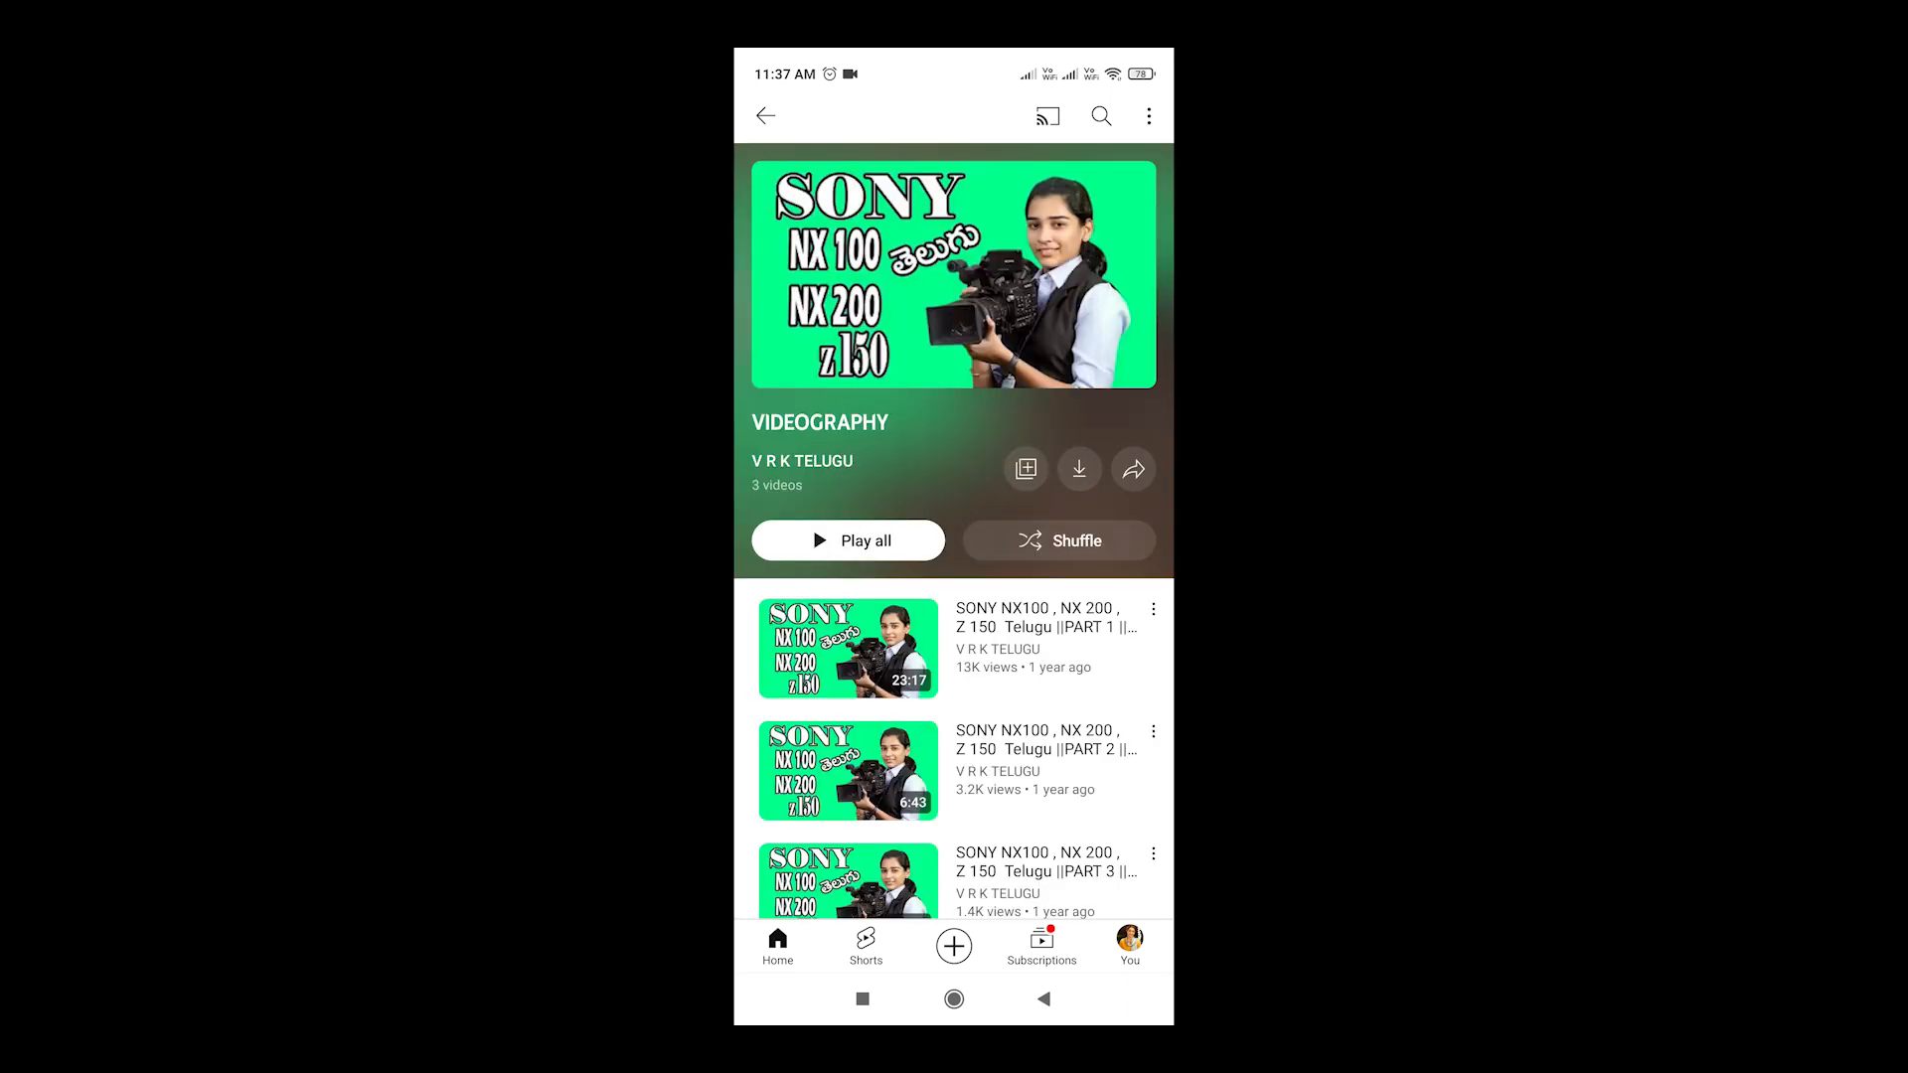
click(1044, 998)
Open the PHOTOGRAPHY BASICS playlist, scroll through its videos, and return to the playlists
scroll(954, 556, down, 1)
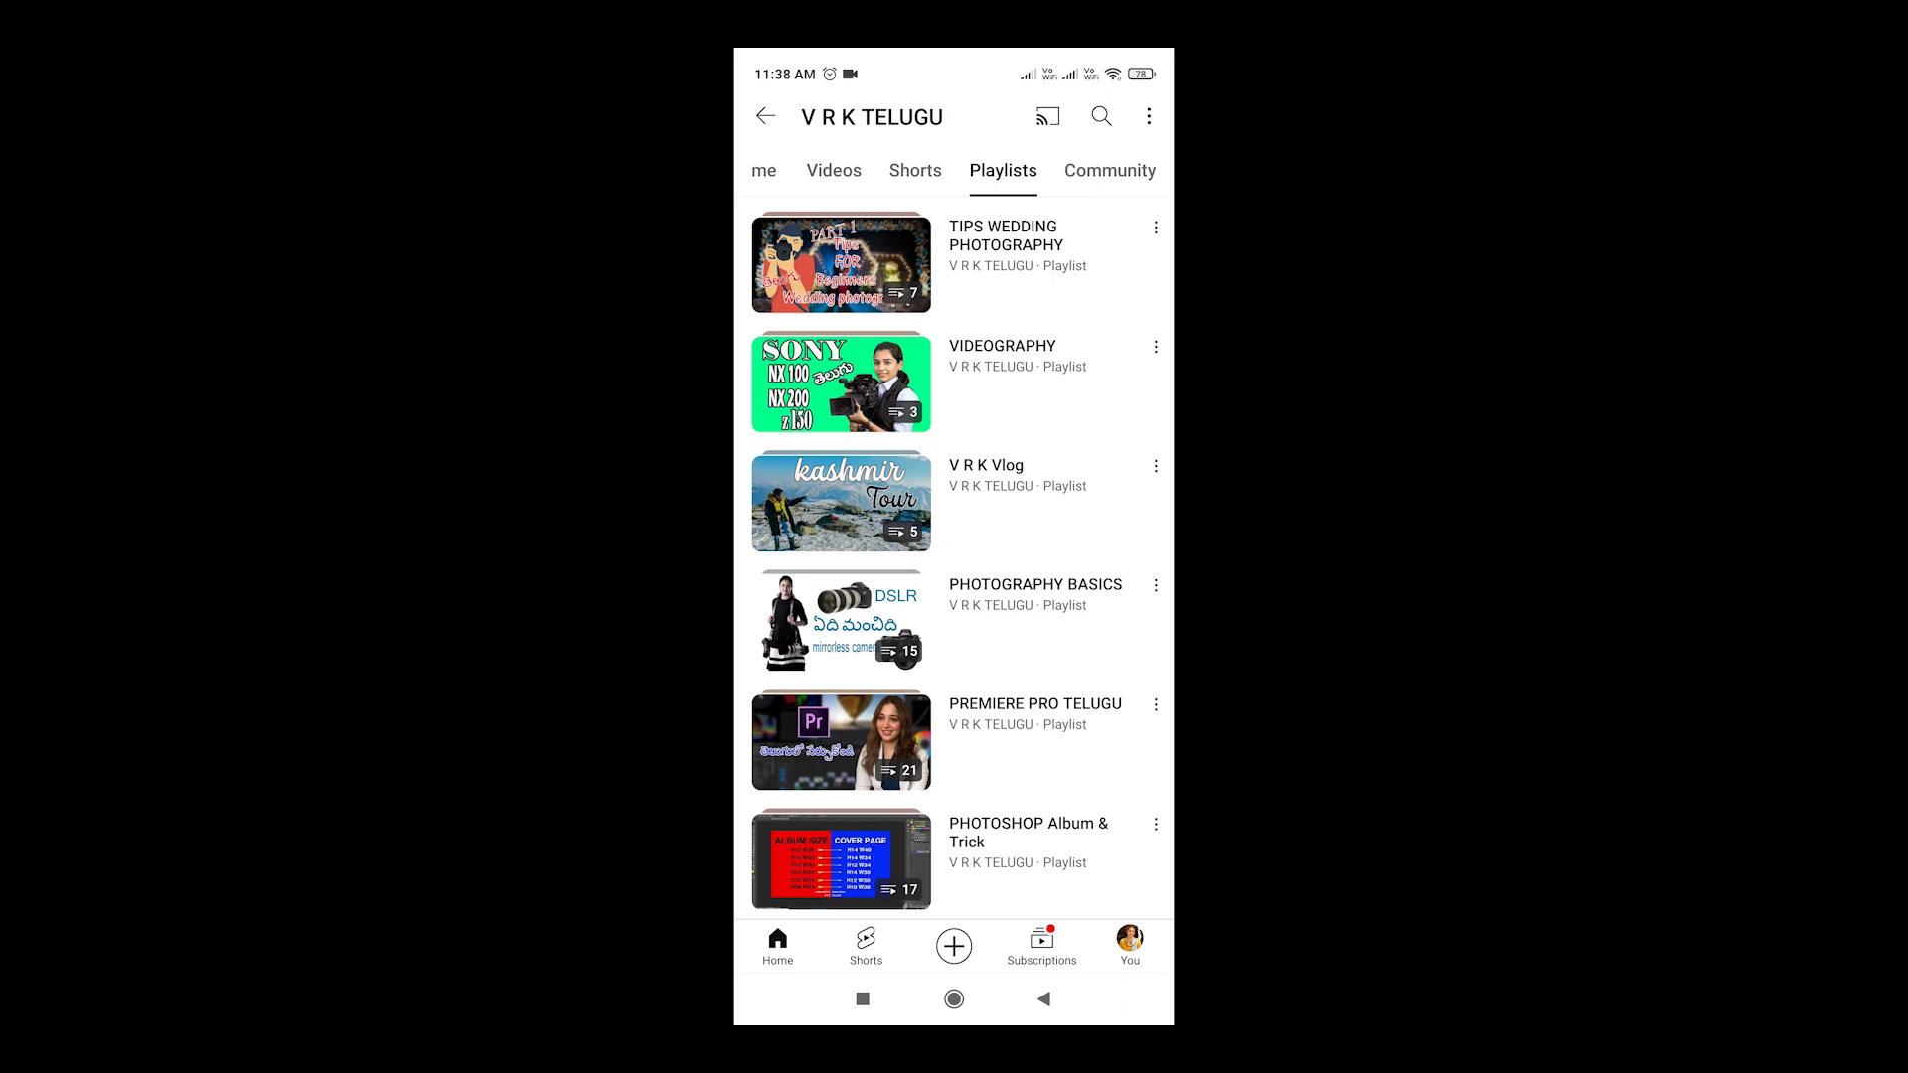
click(954, 529)
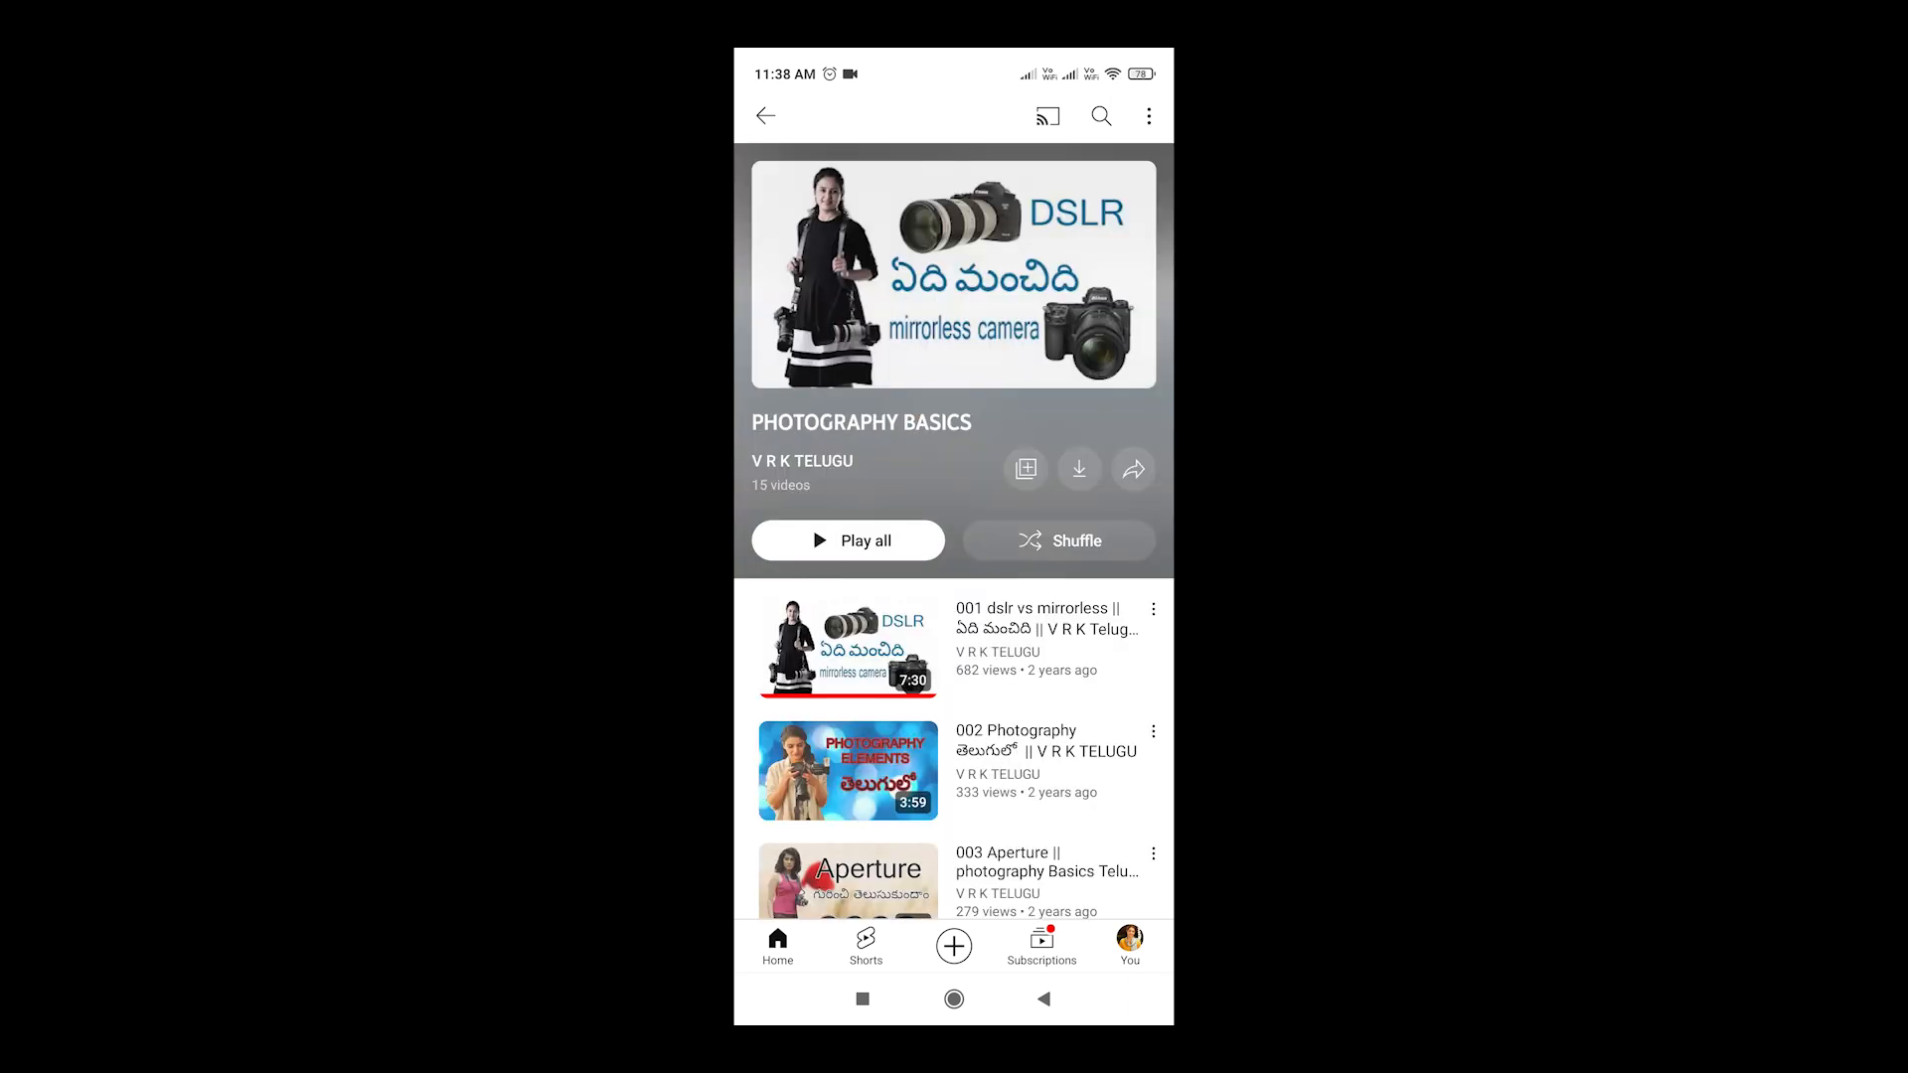
scroll(954, 531, down, 7)
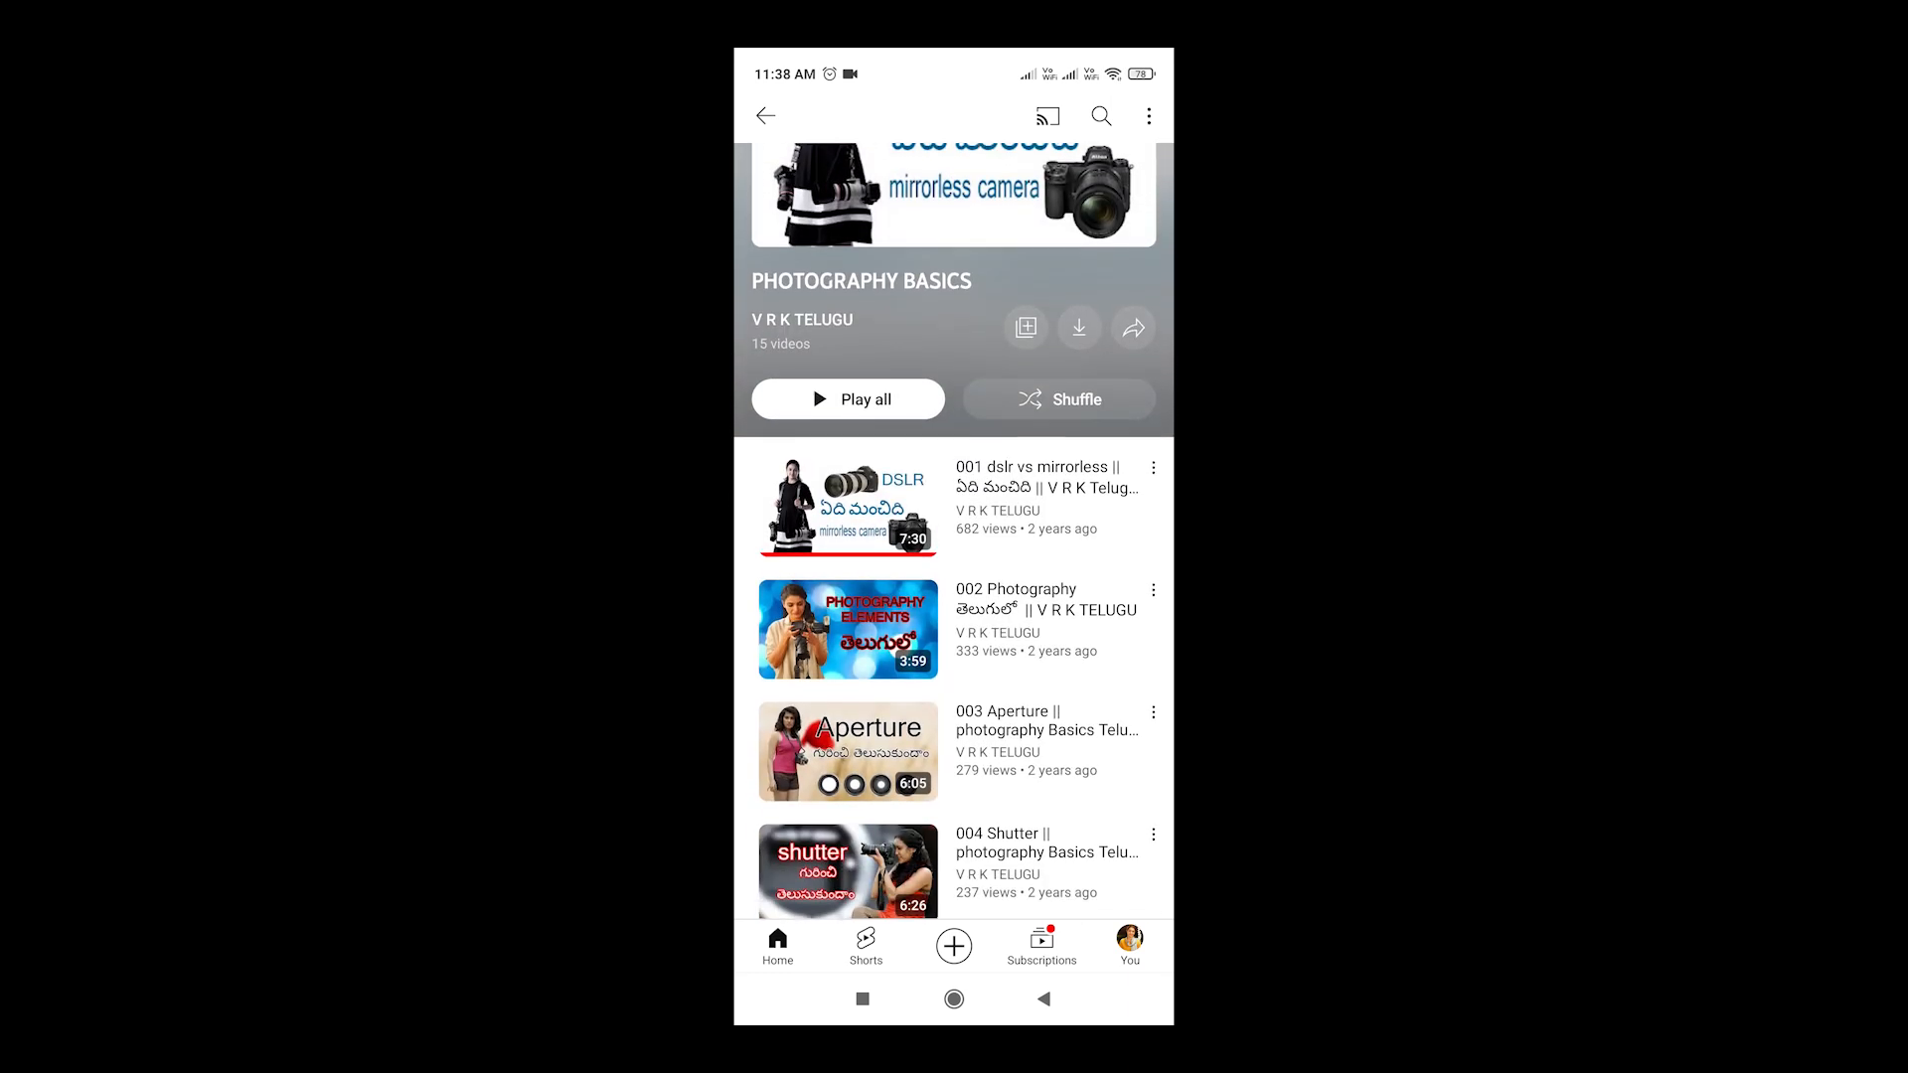
scroll(954, 532, down, 7)
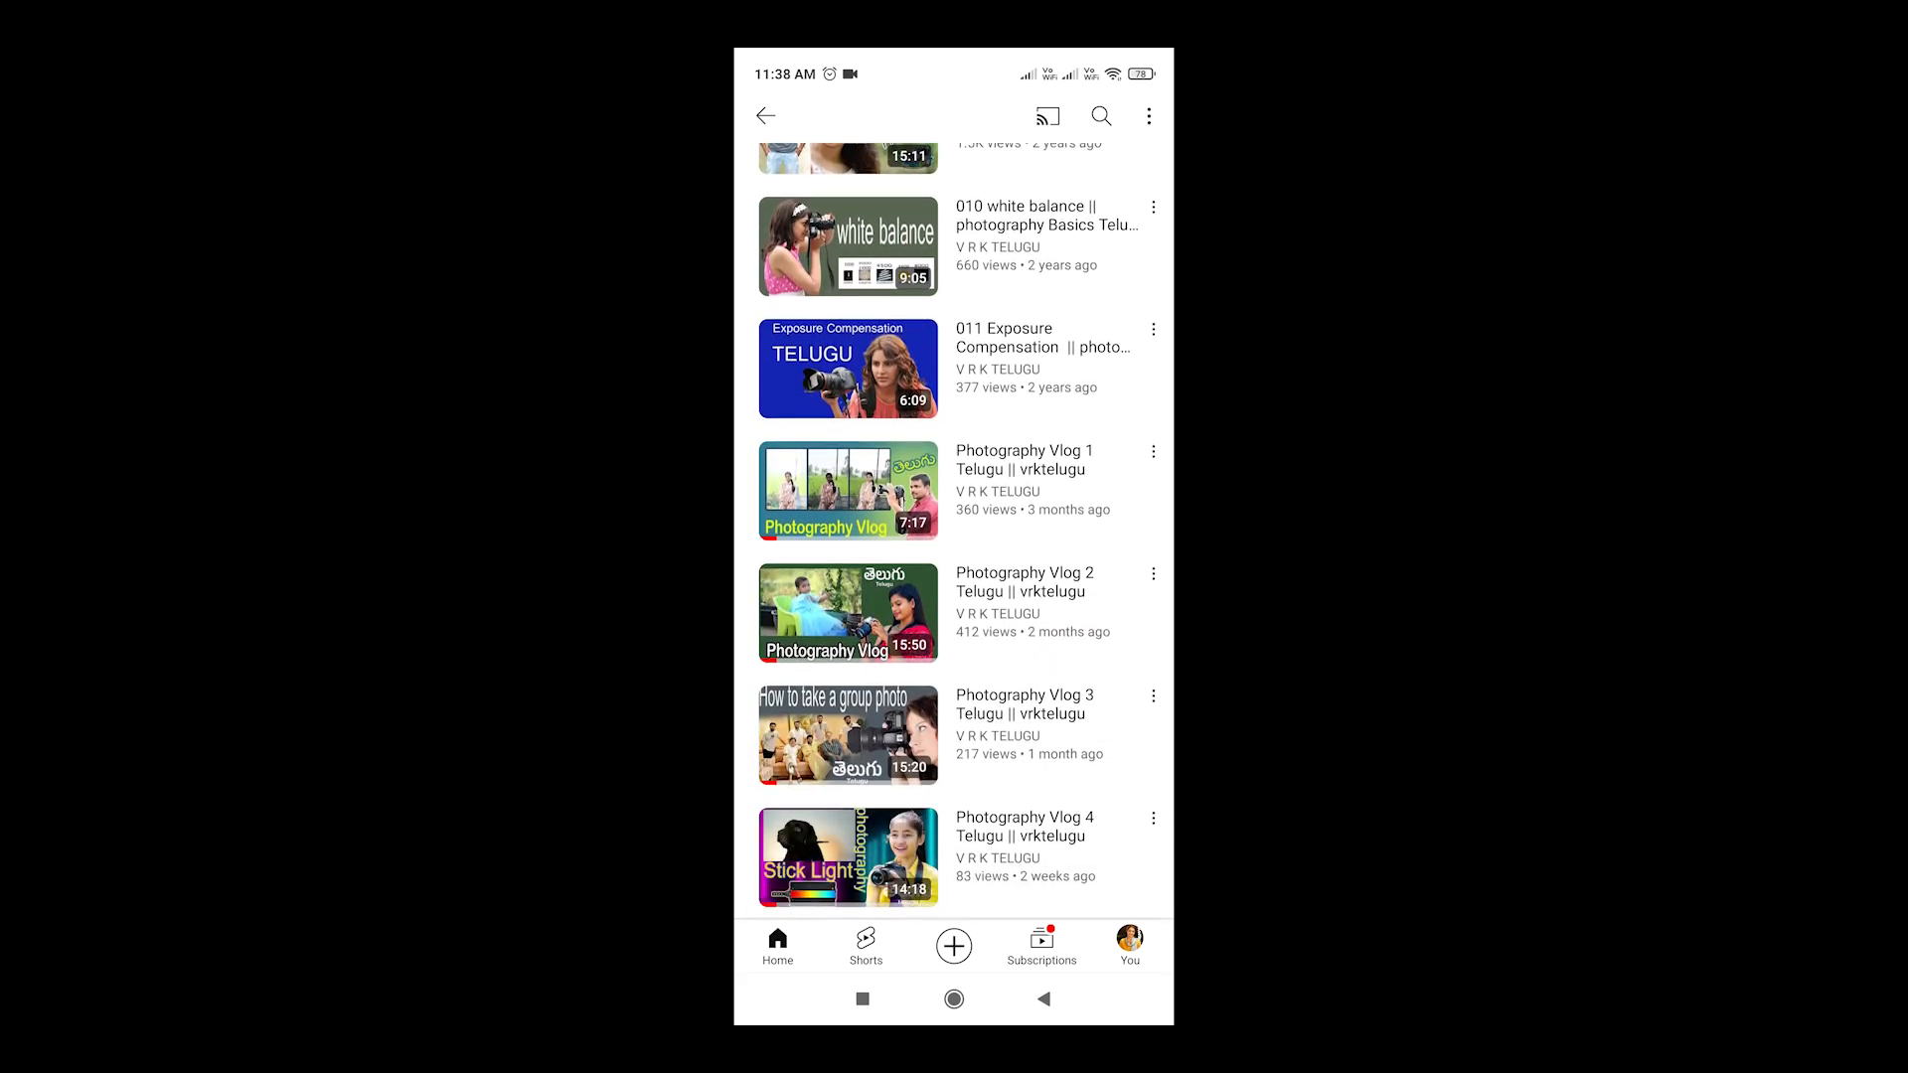
scroll(953, 531, up, 7)
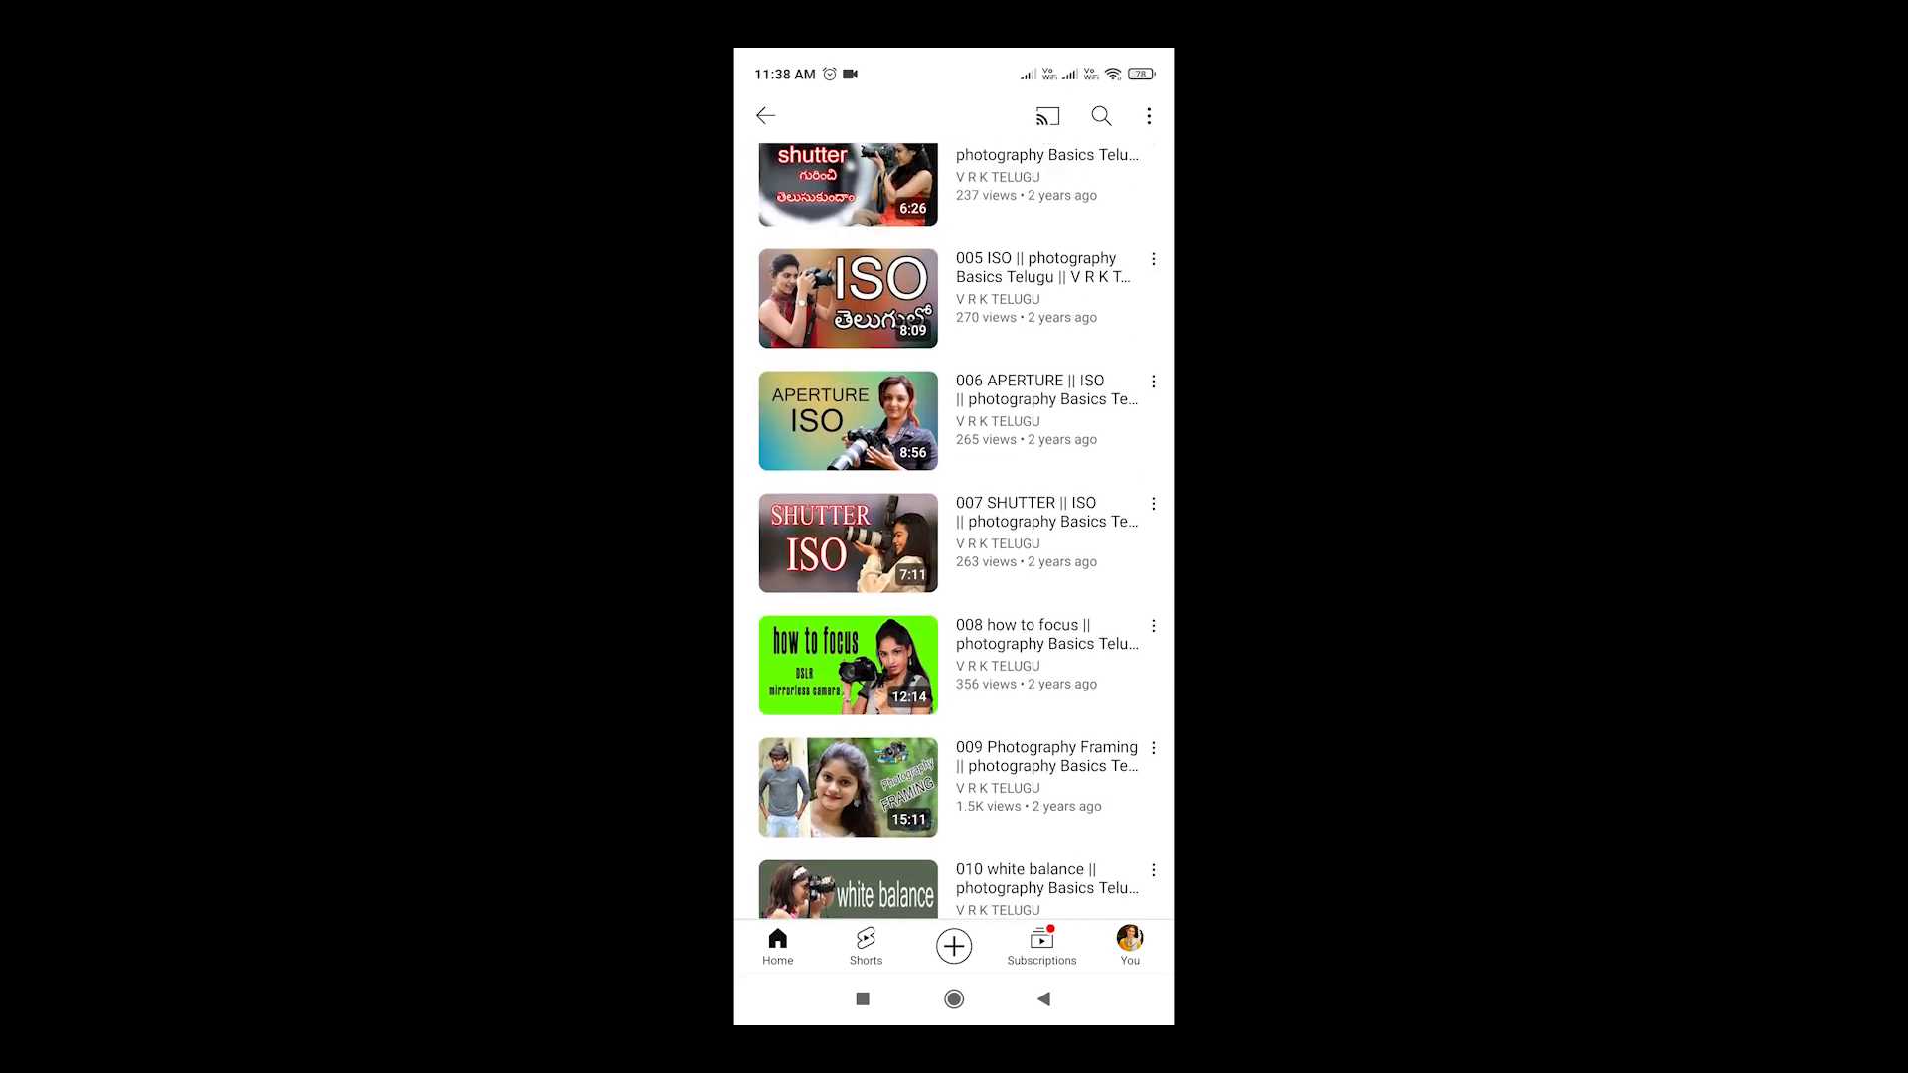
scroll(954, 531, up, 5)
click(1044, 998)
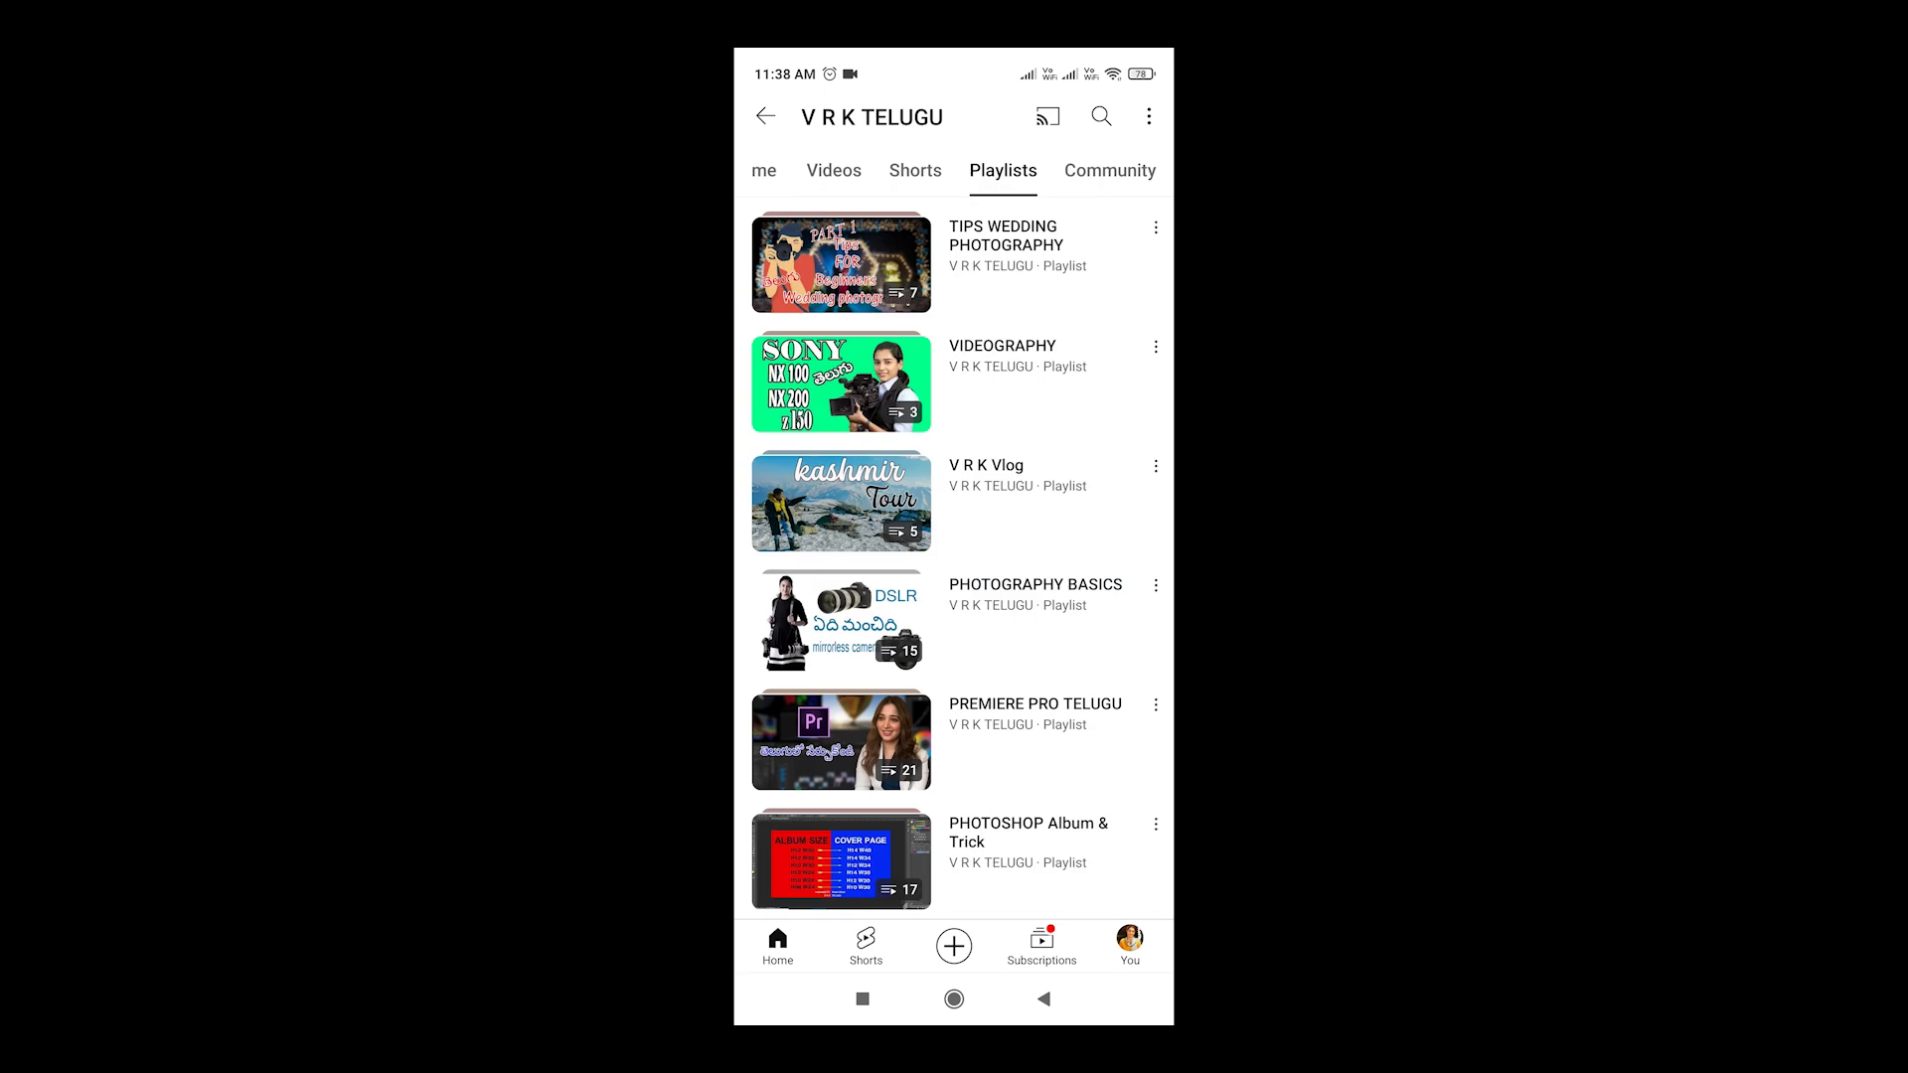
Open the PREMIERE PRO TELUGU playlist, scroll through its videos, and return to the playlists
click(954, 741)
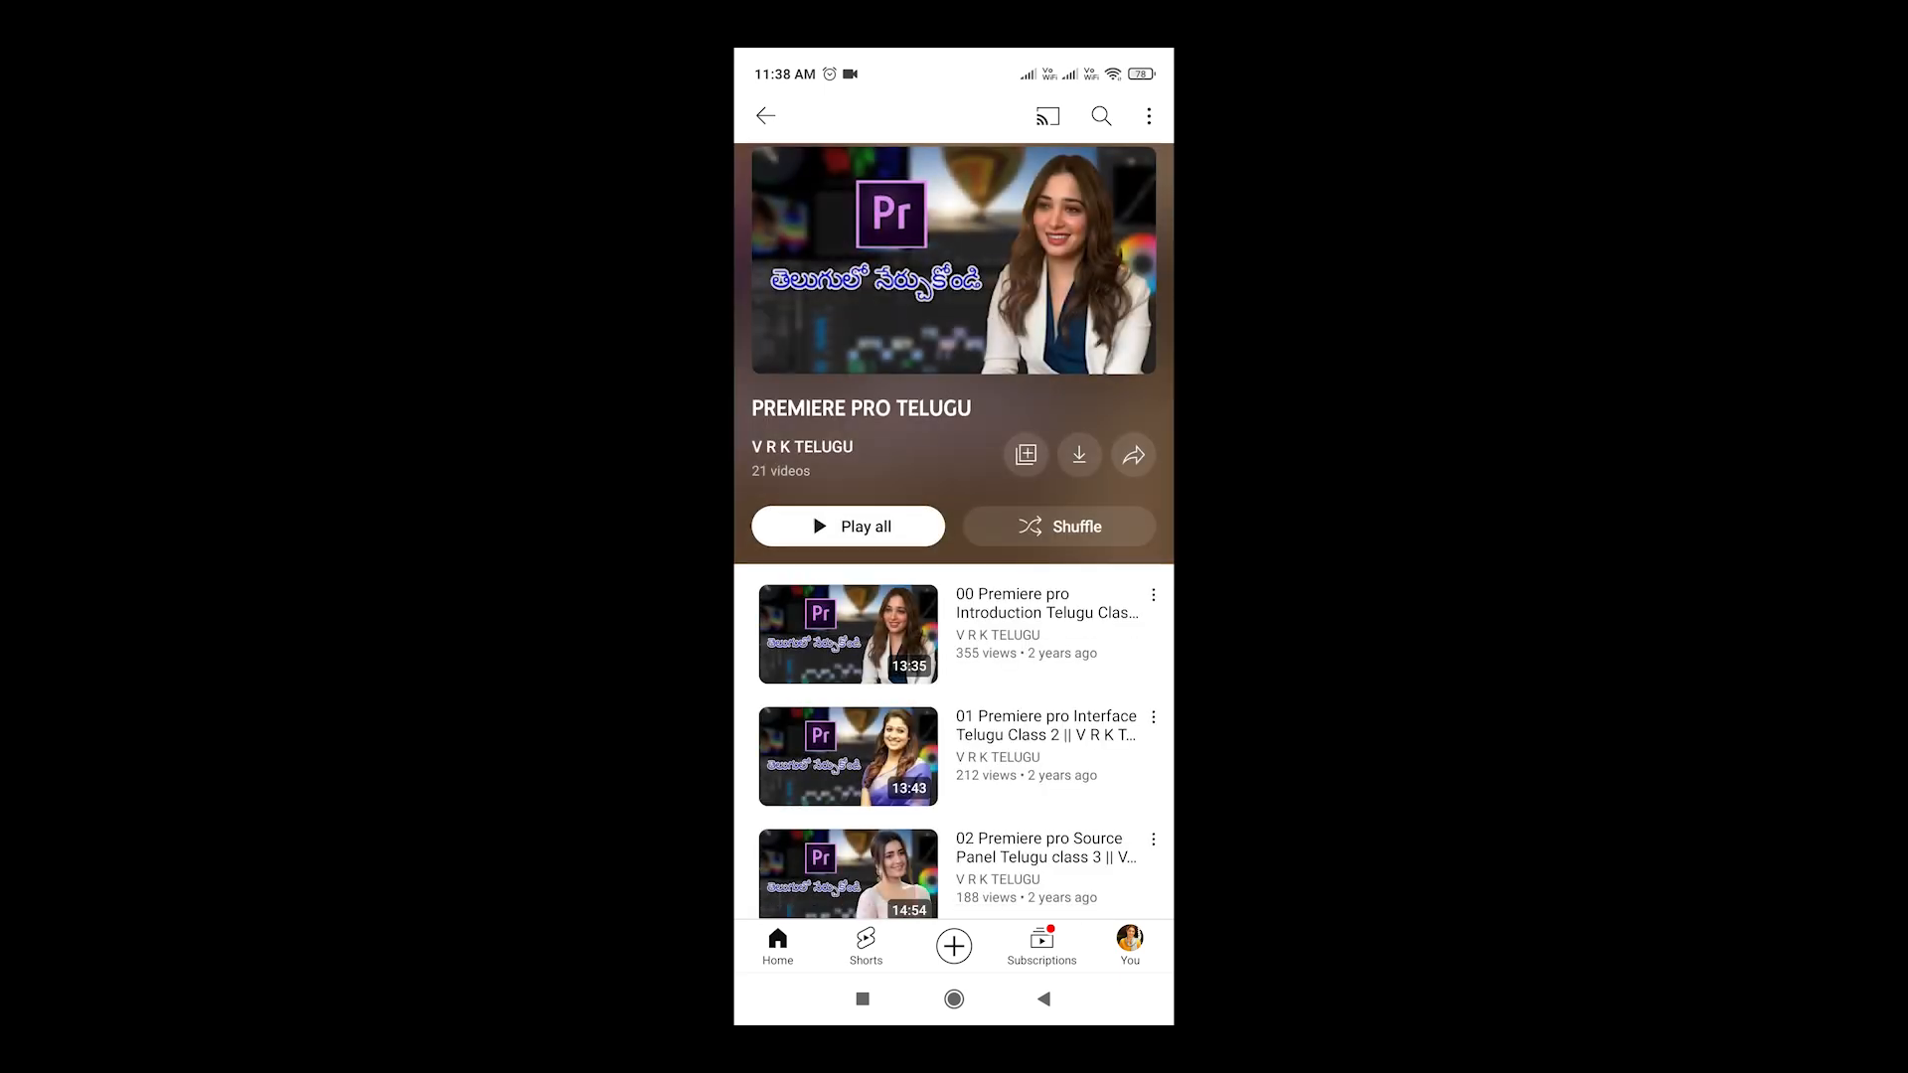
scroll(953, 531, down, 5)
scroll(954, 532, down, 5)
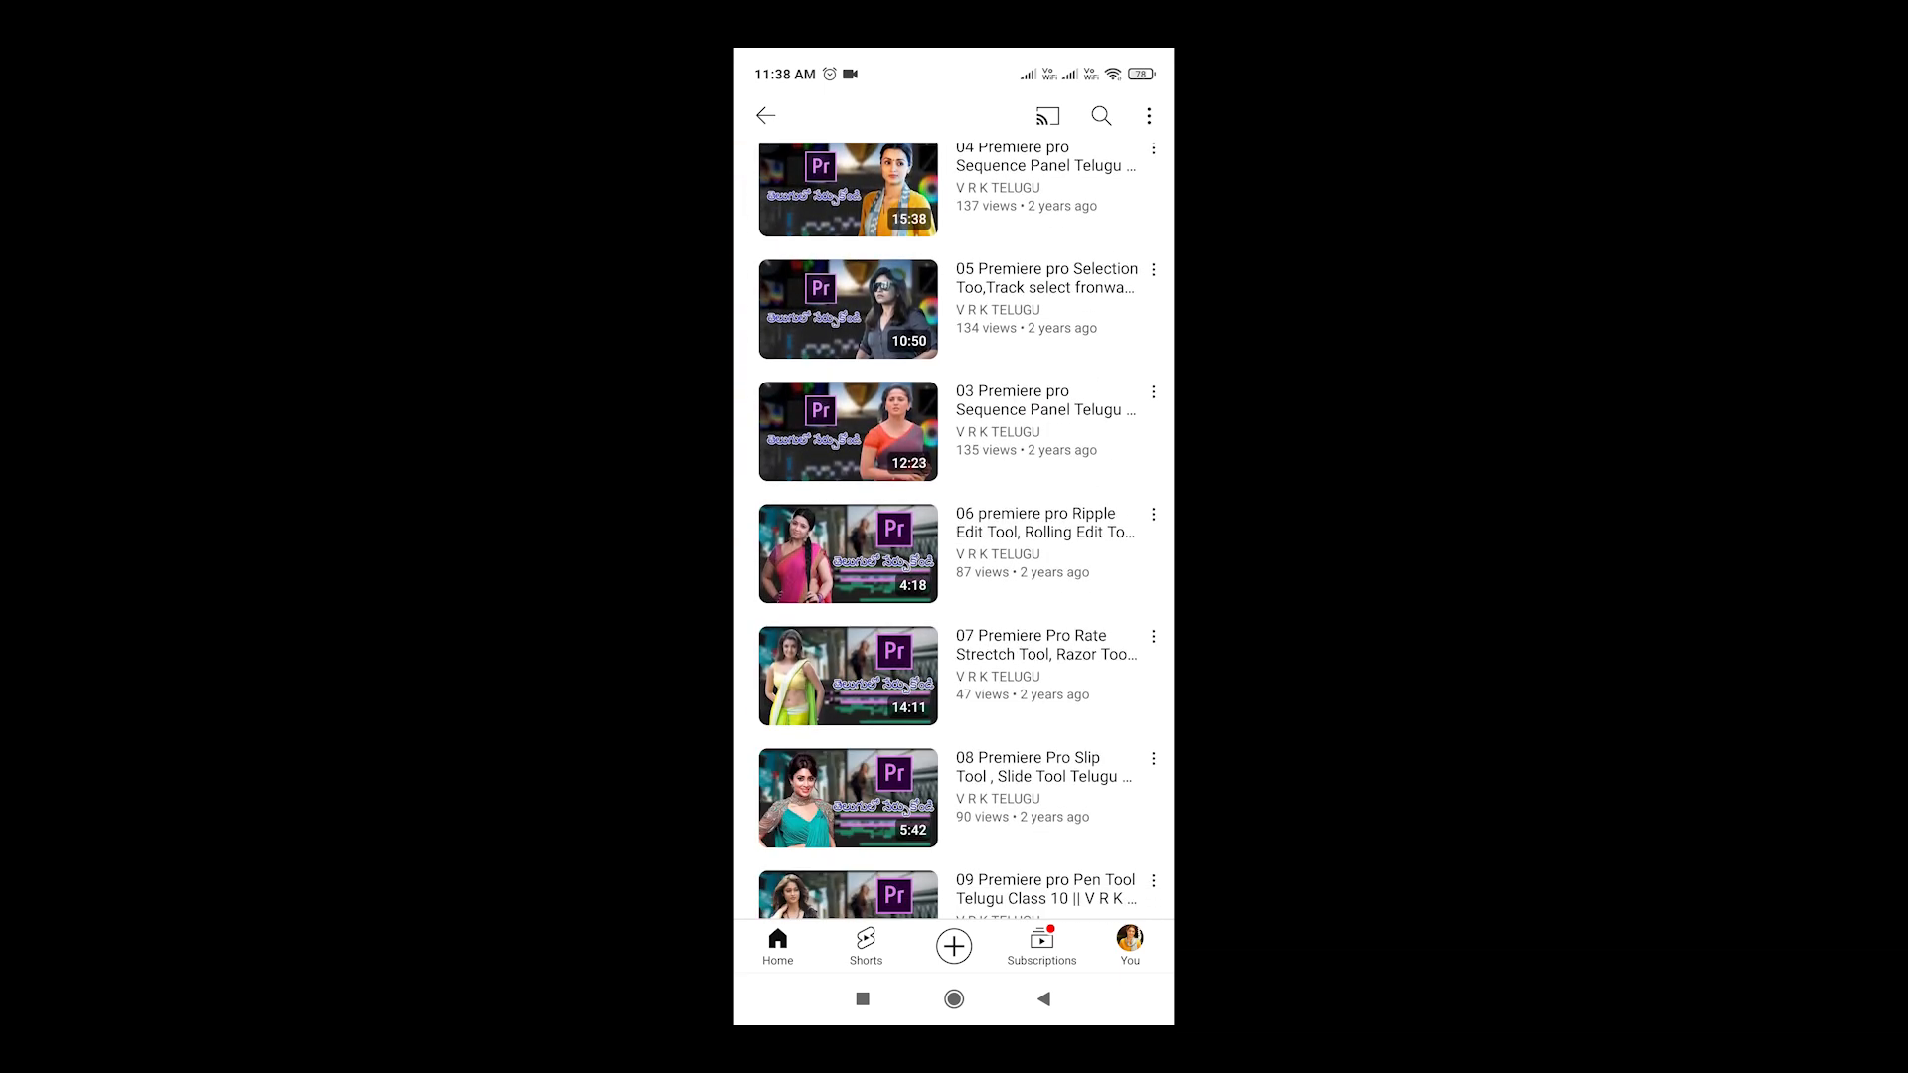
scroll(954, 532, down, 5)
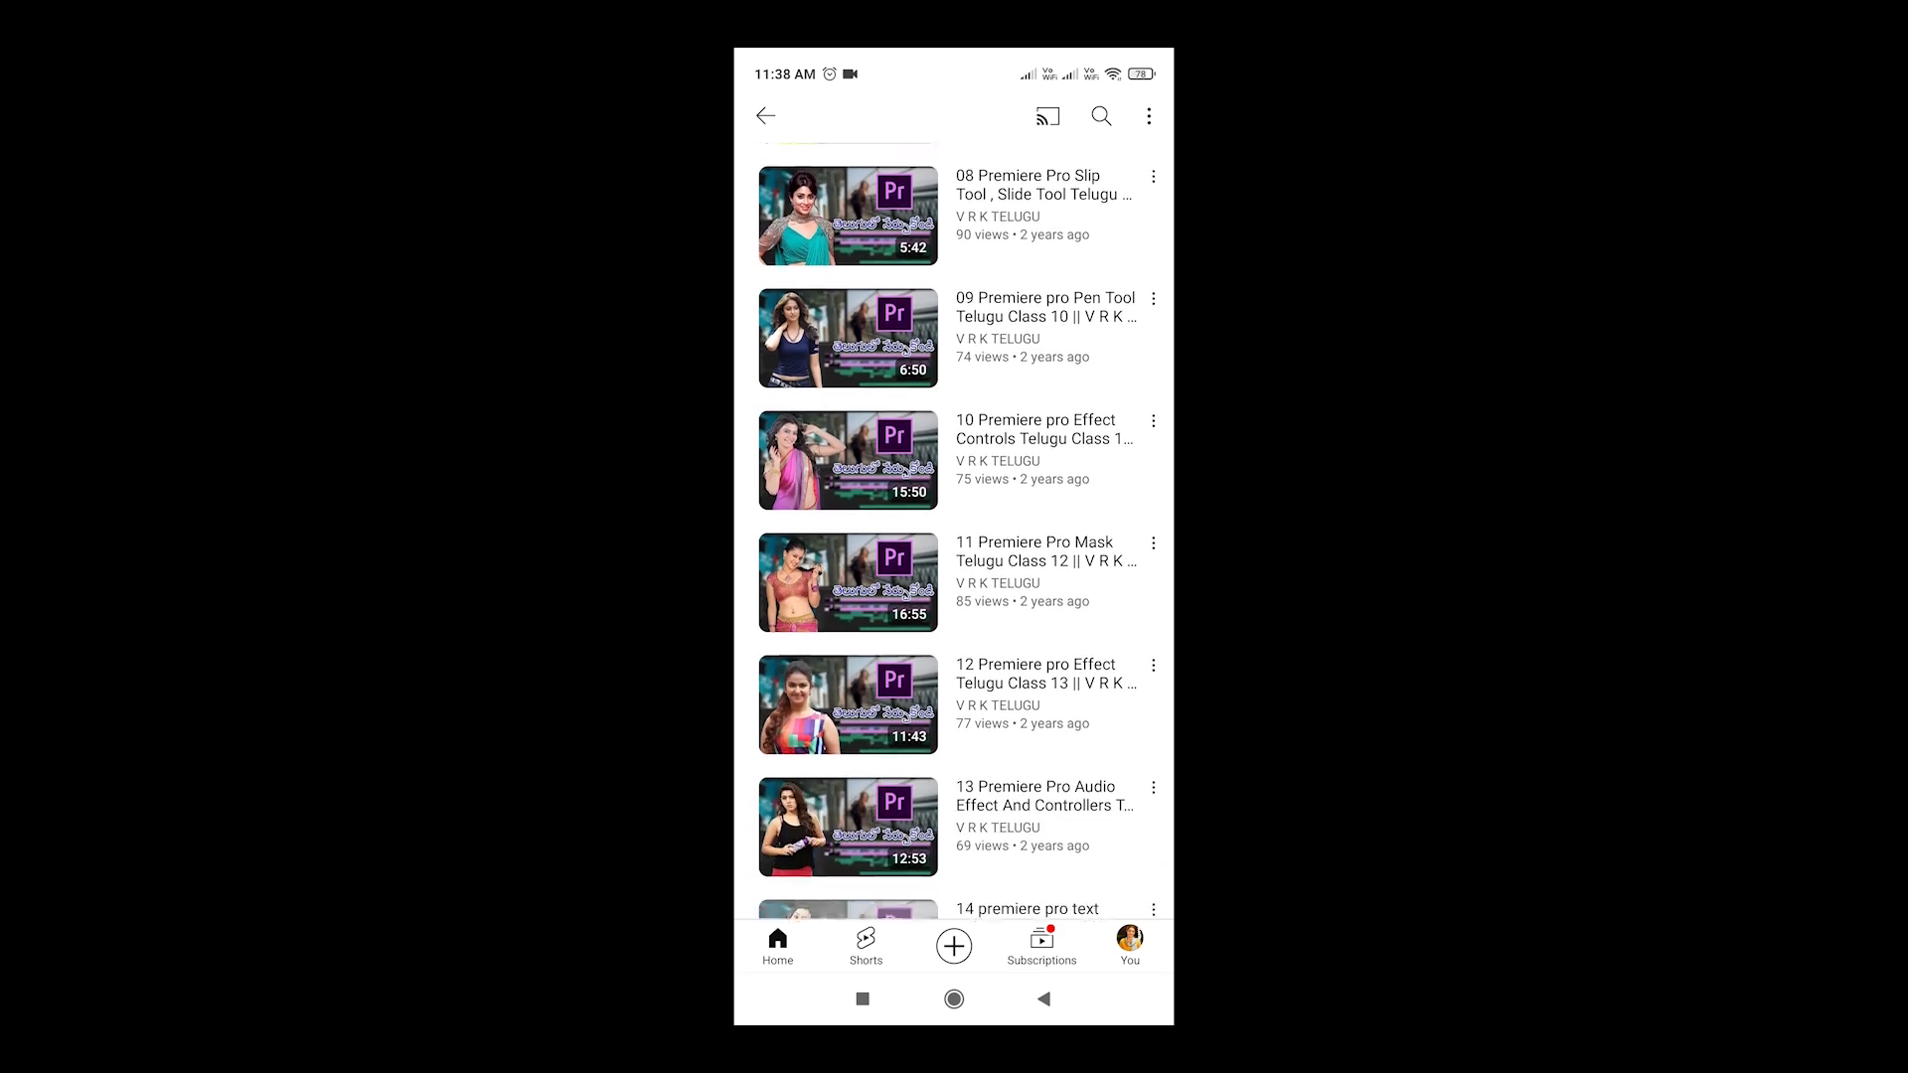
scroll(954, 532, up, 10)
scroll(954, 532, up, 10)
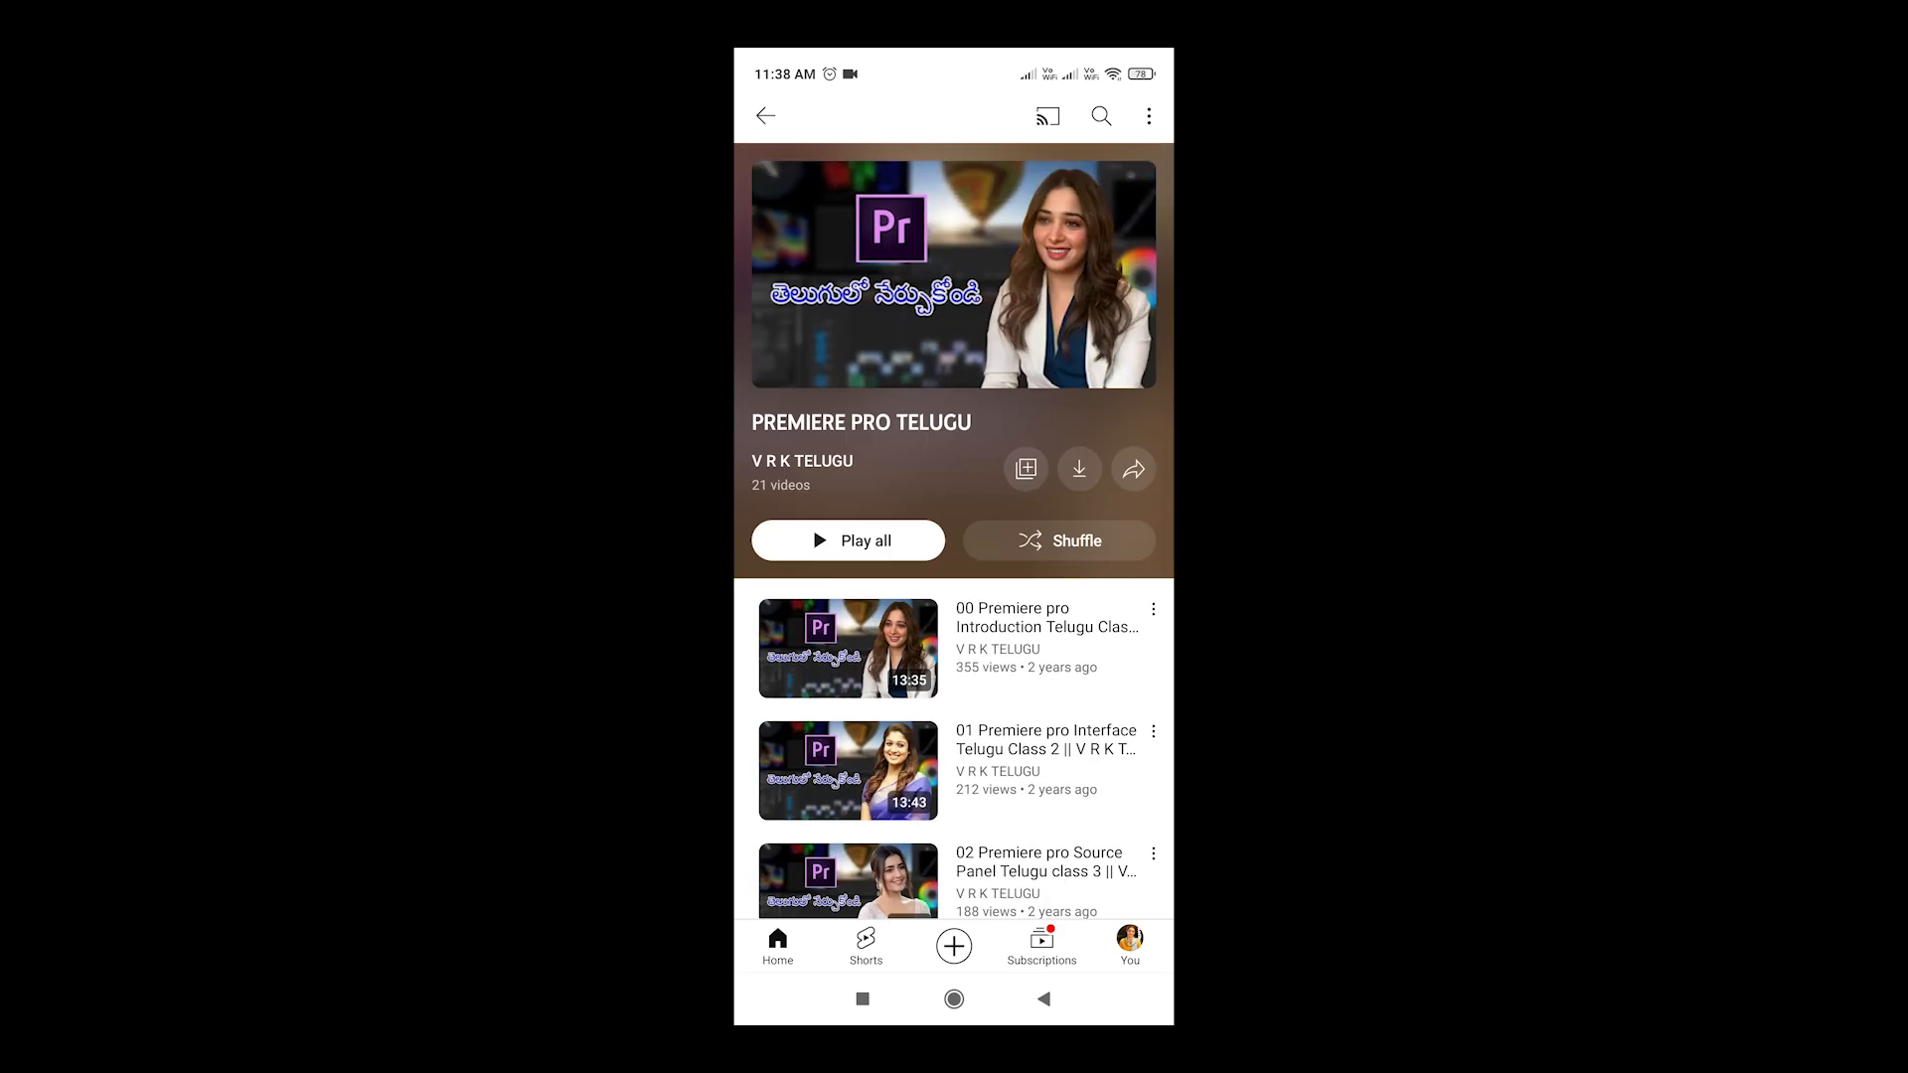
click(1043, 999)
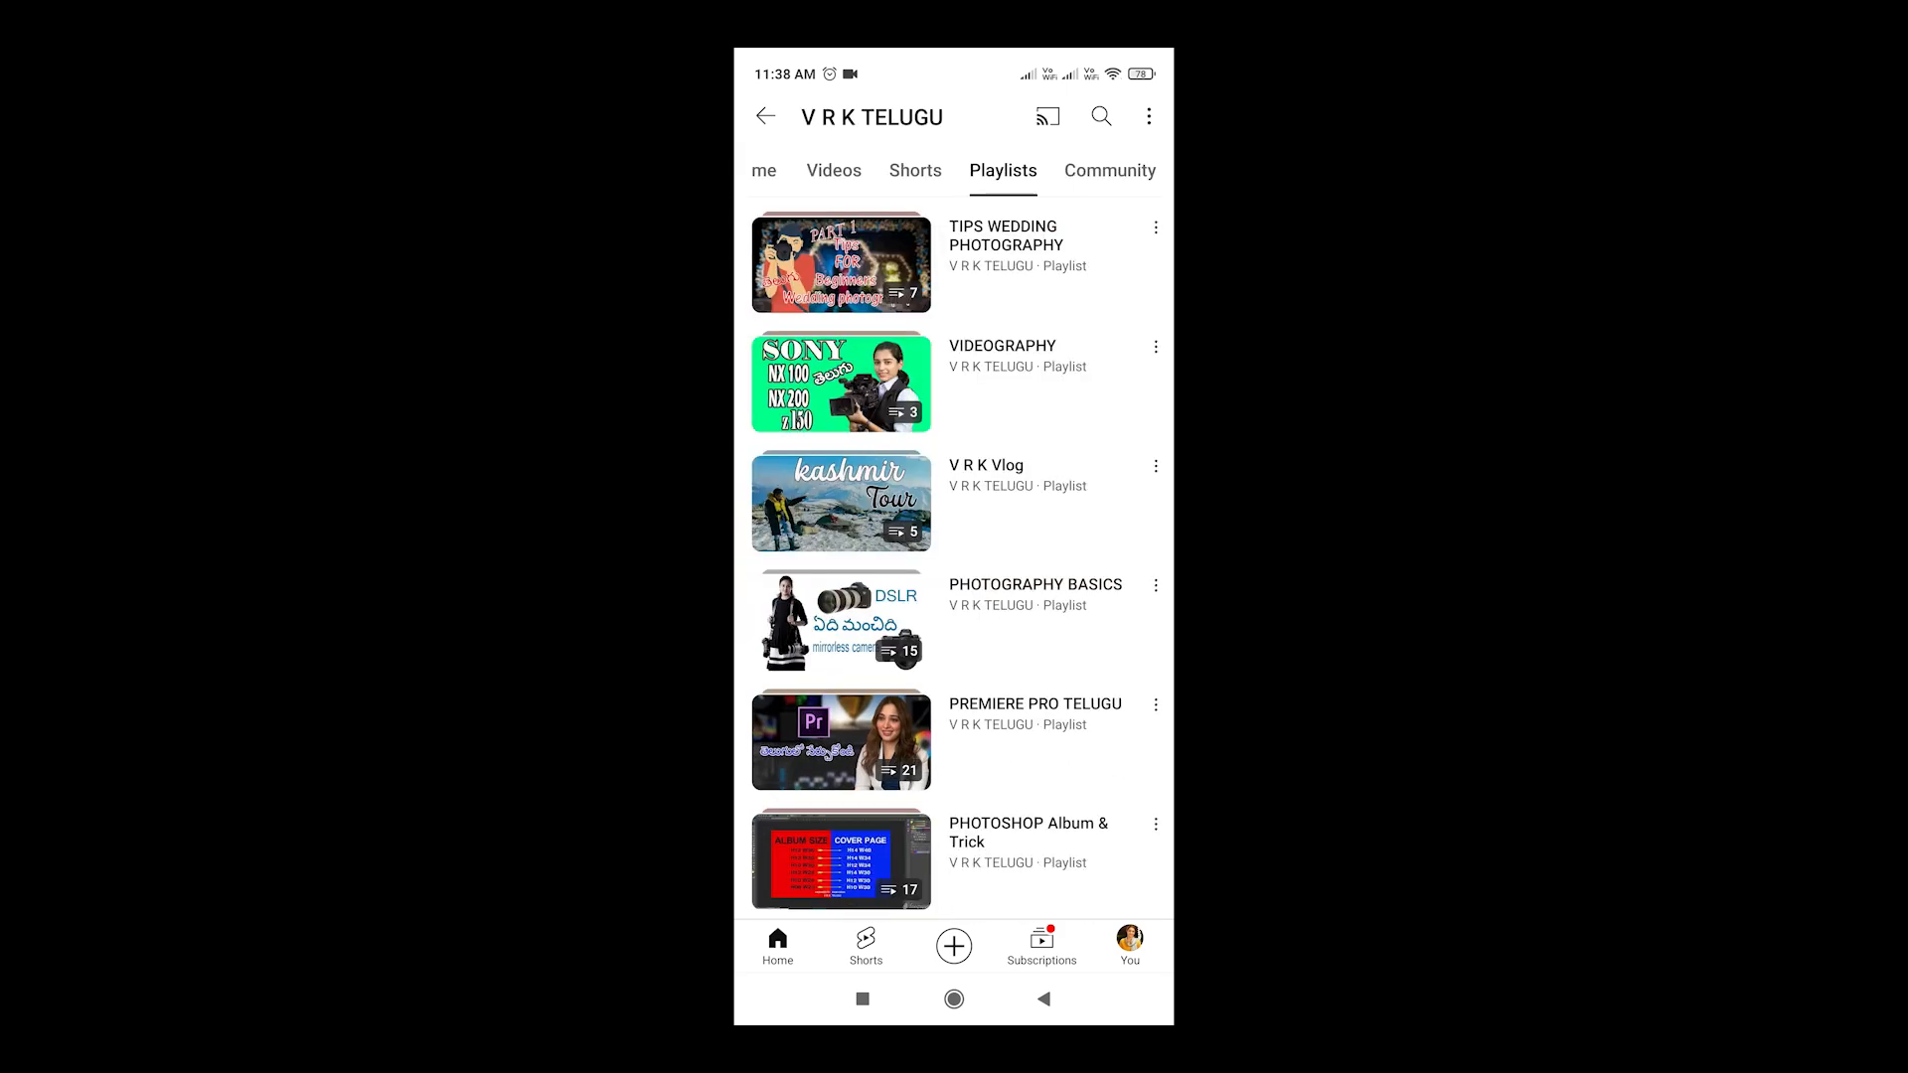
Open the PHOTOSHOP Album & Trick playlist
click(1033, 855)
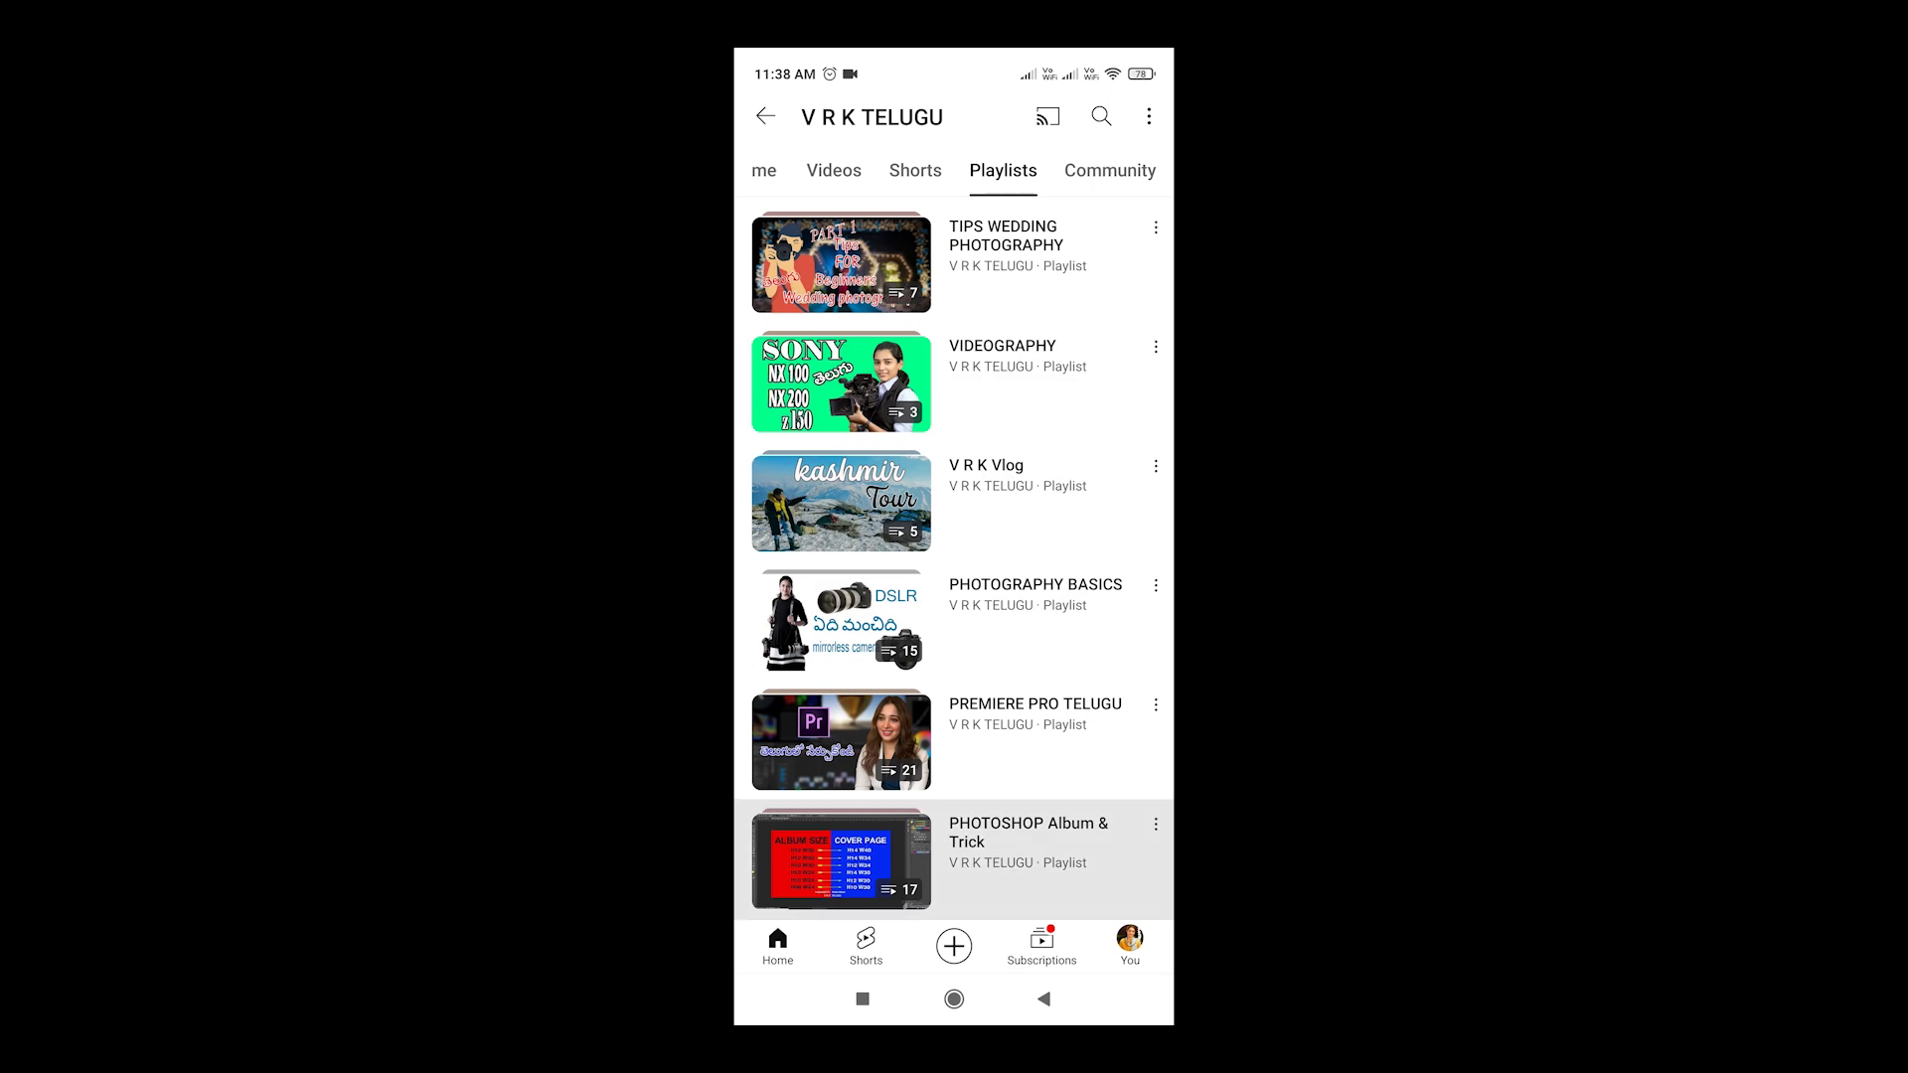
click(1043, 999)
click(1033, 854)
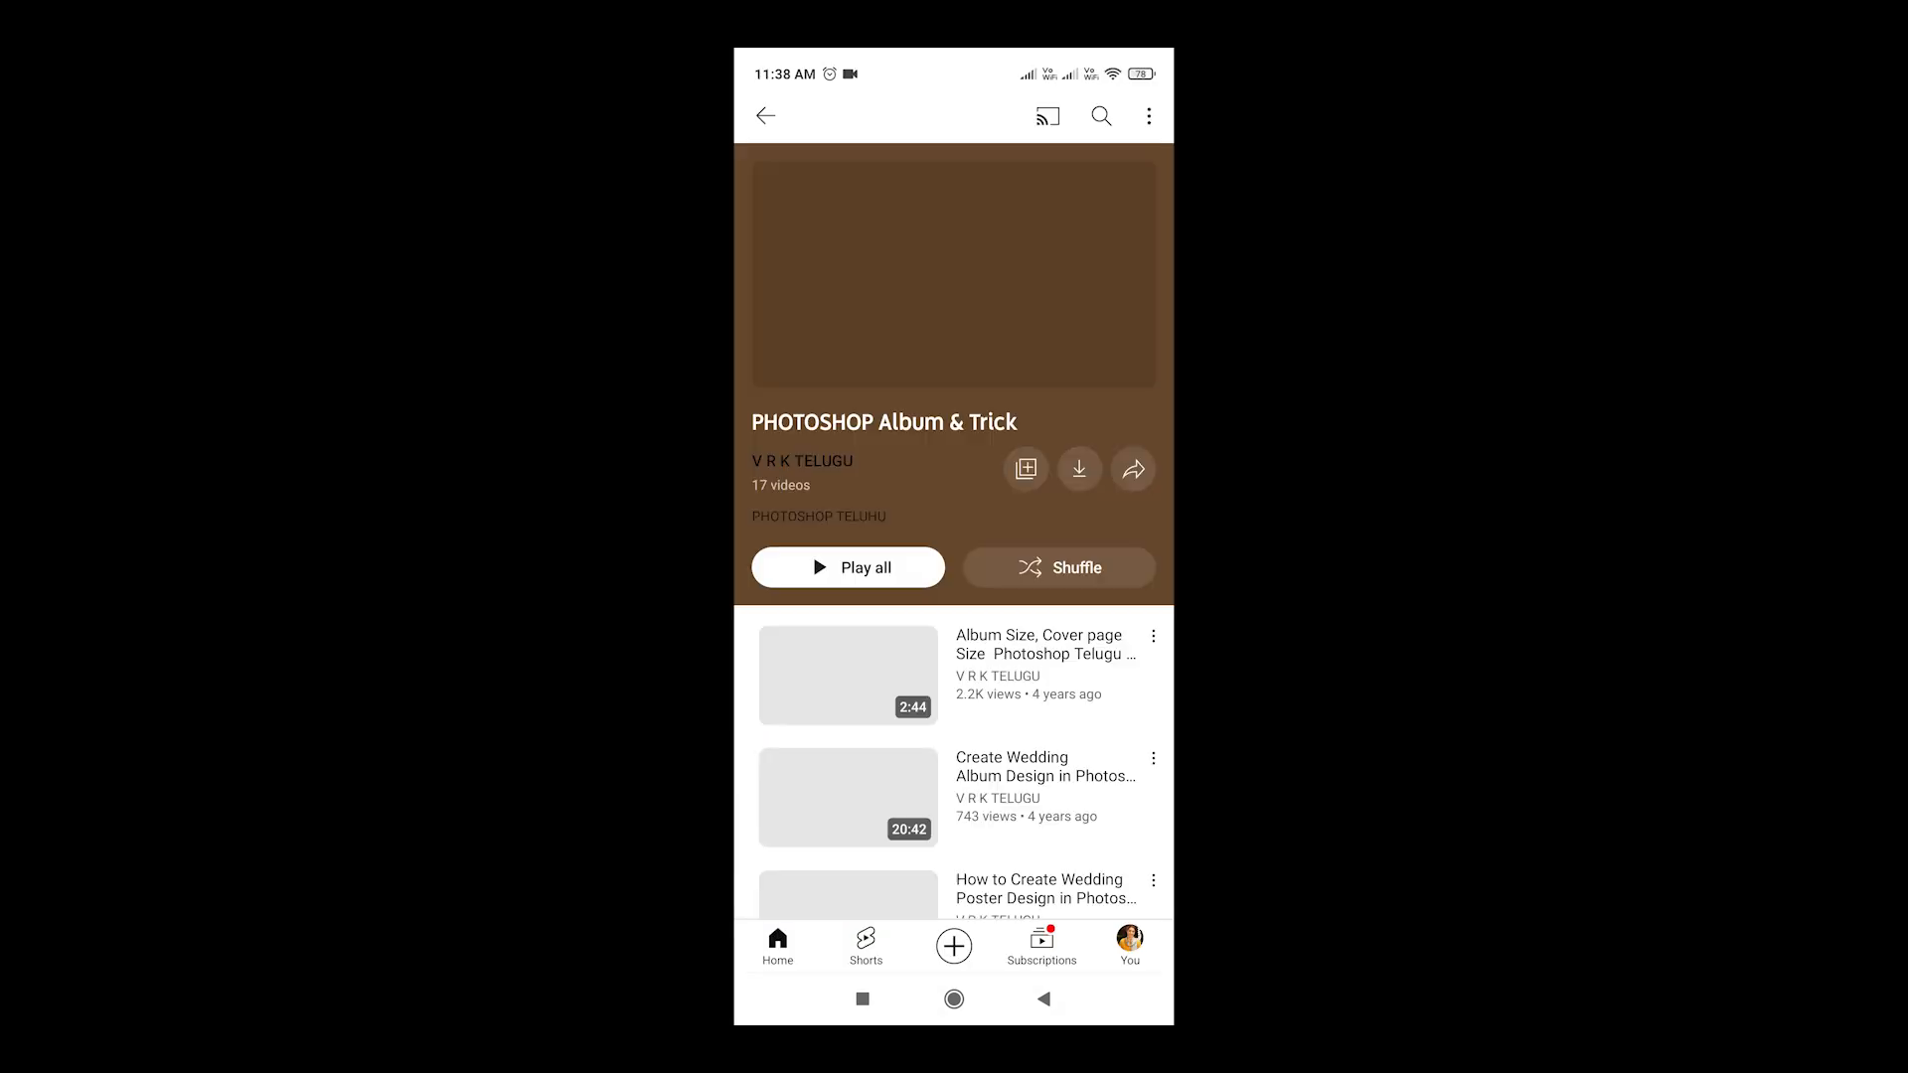
Scroll through the PHOTOSHOP Album & Trick playlist's videos and go back
scroll(954, 596, down, 9)
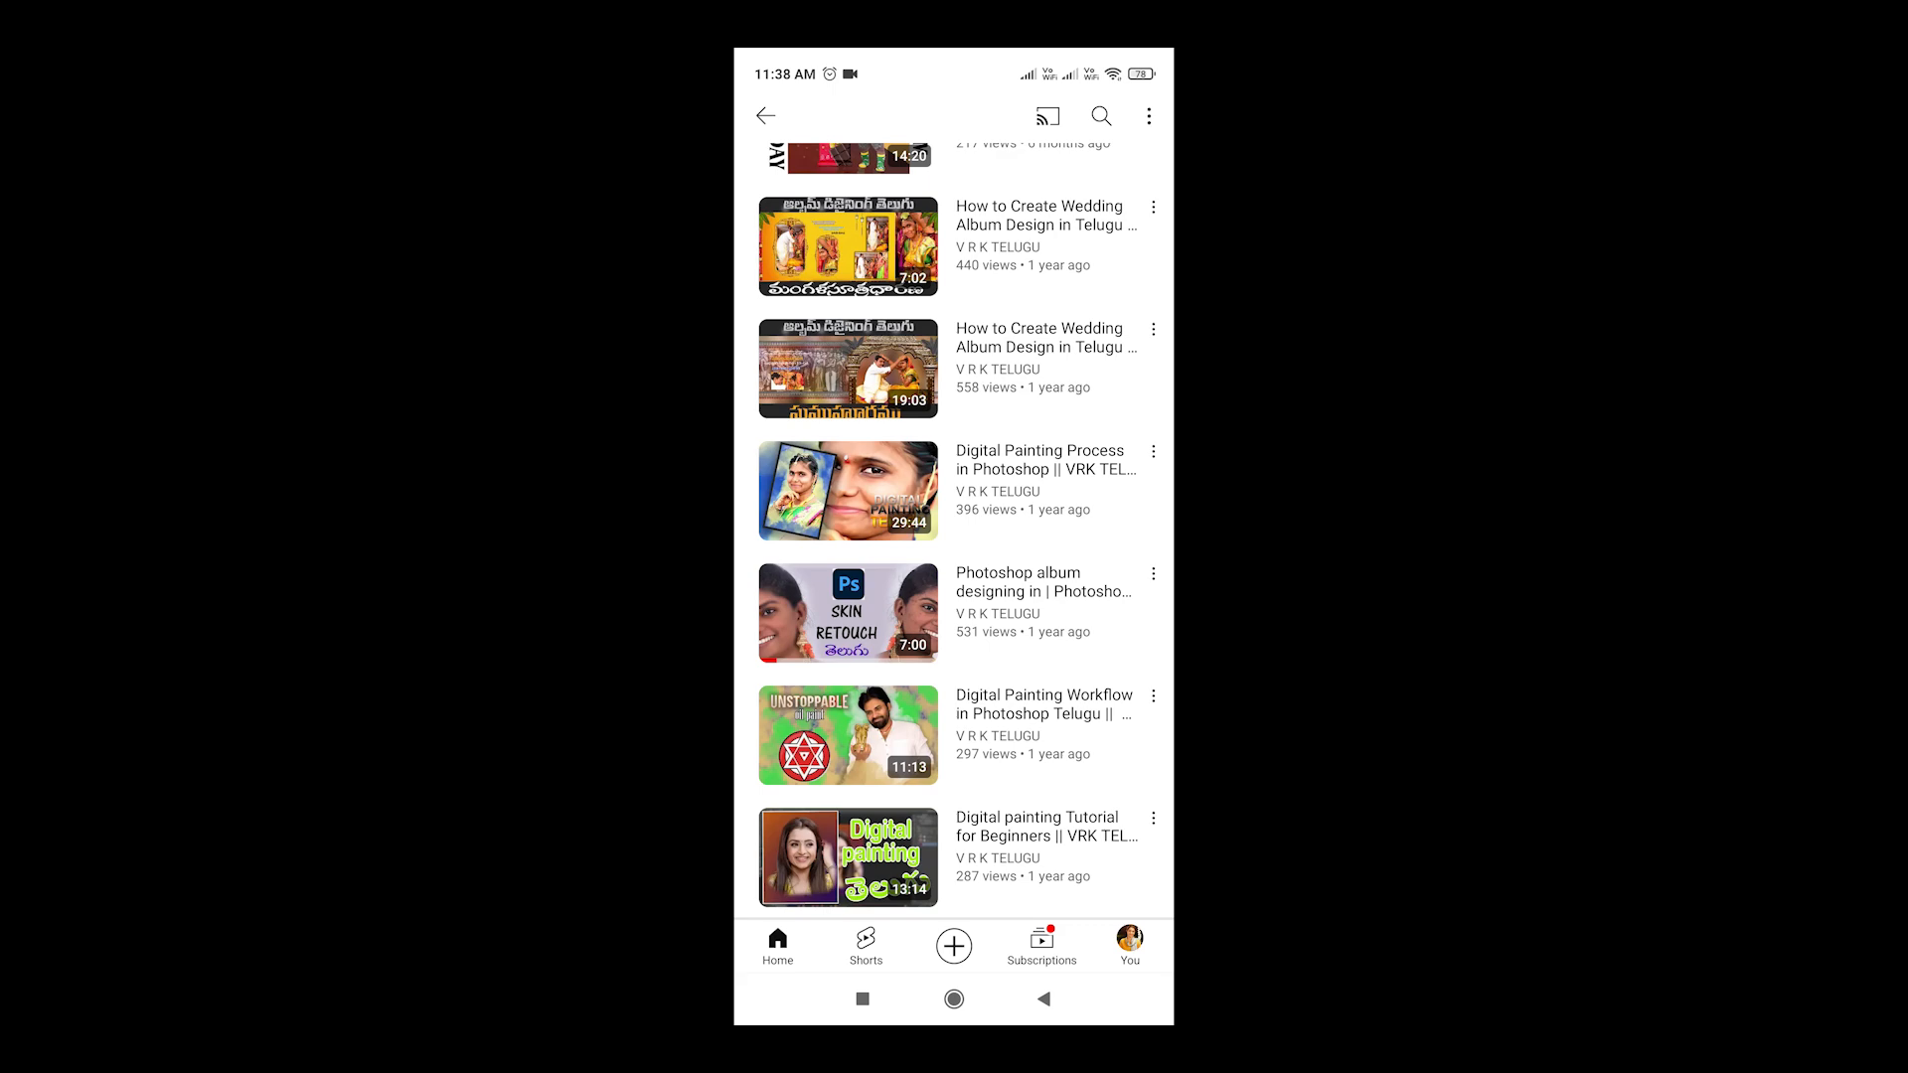
scroll(954, 532, up, 10)
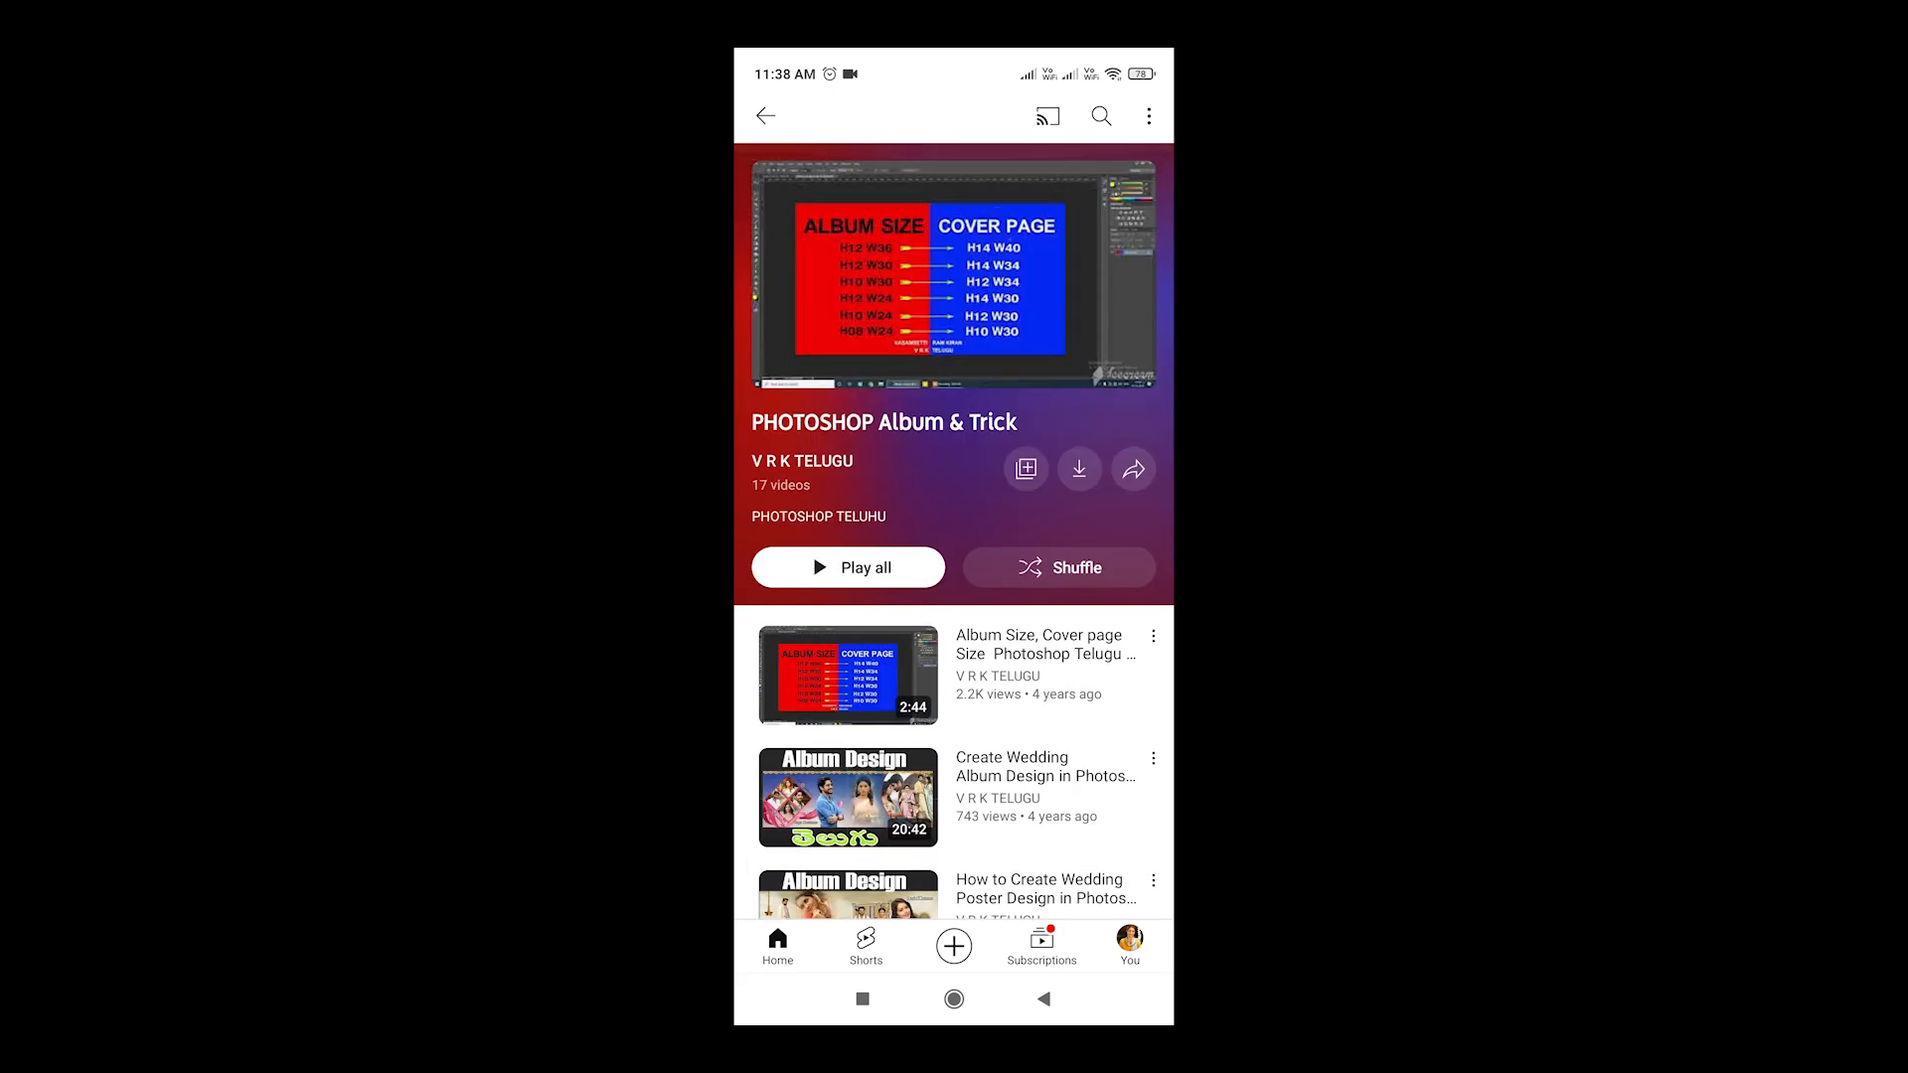
click(1044, 999)
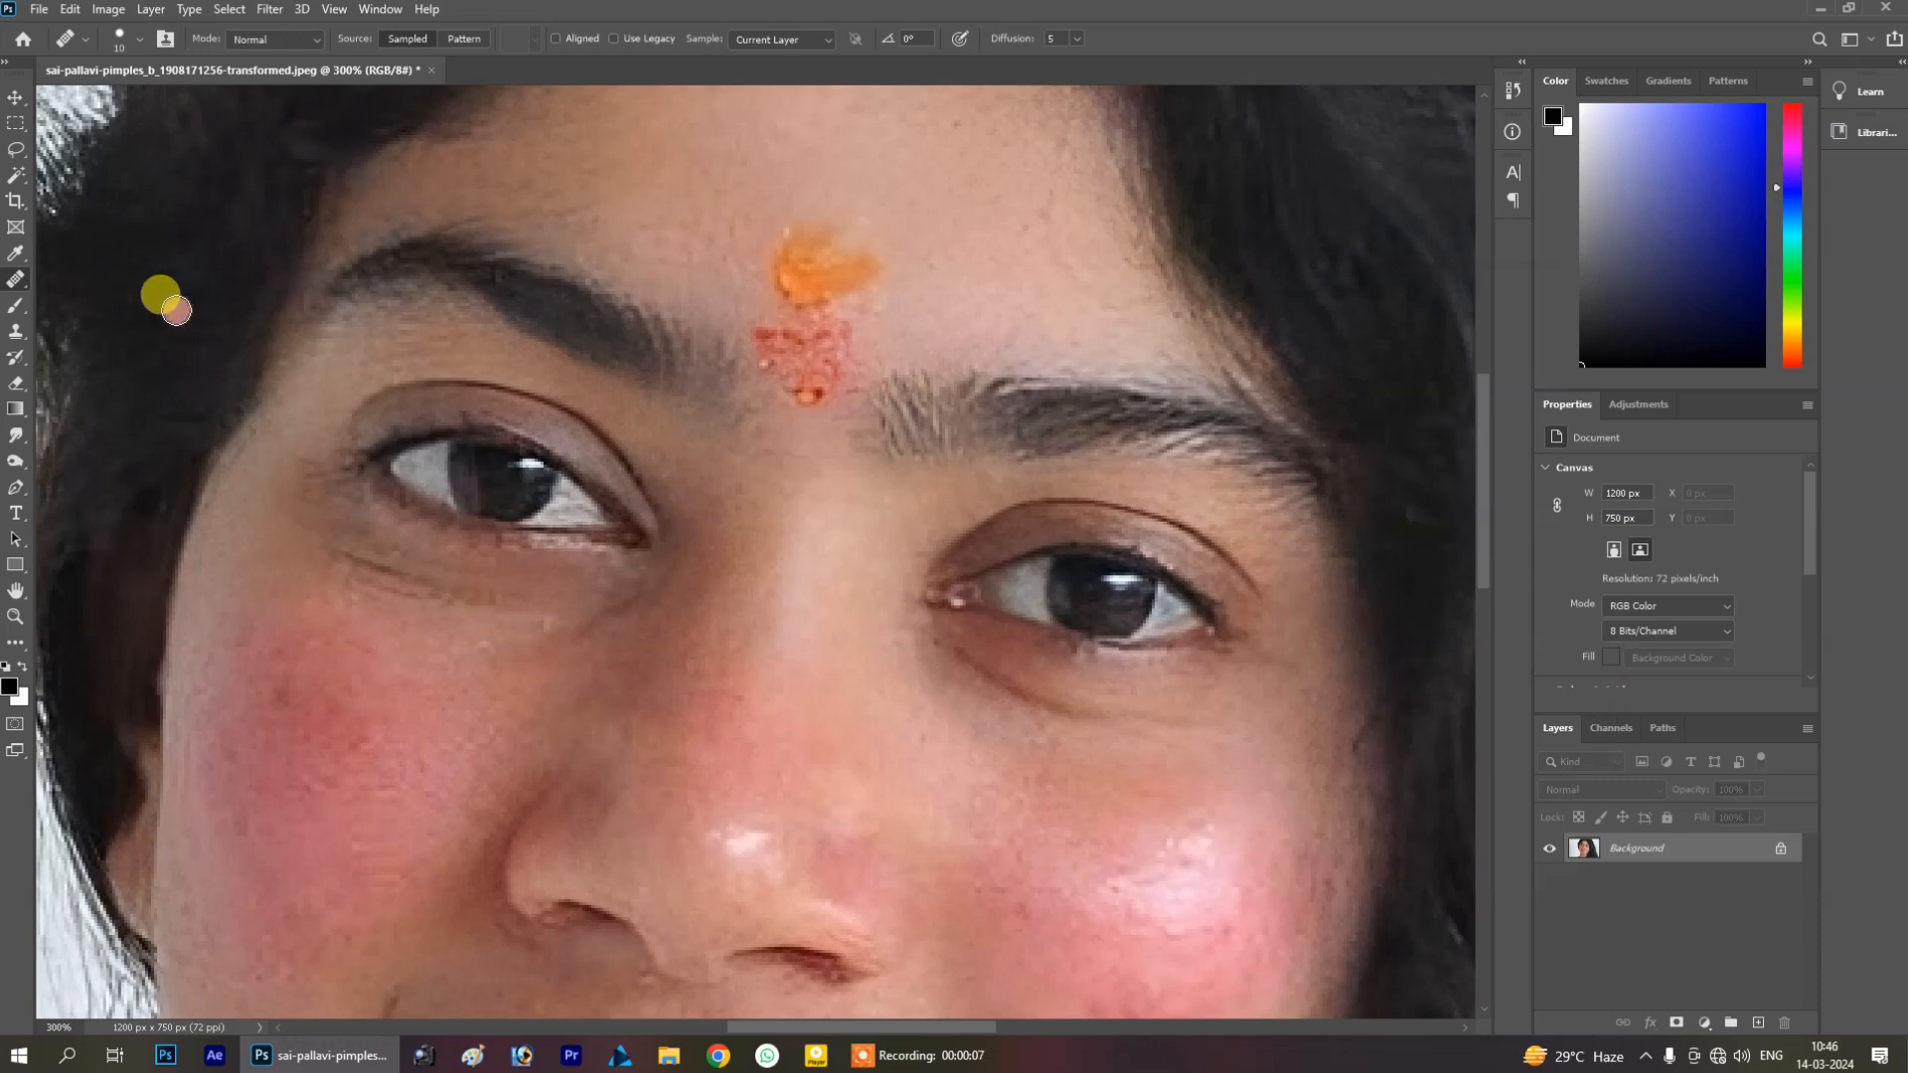
Select the Healing Brush Tool, set its mode to Lighten, and brush a stroke beneath the right eye toward the nose
right_click(16, 280)
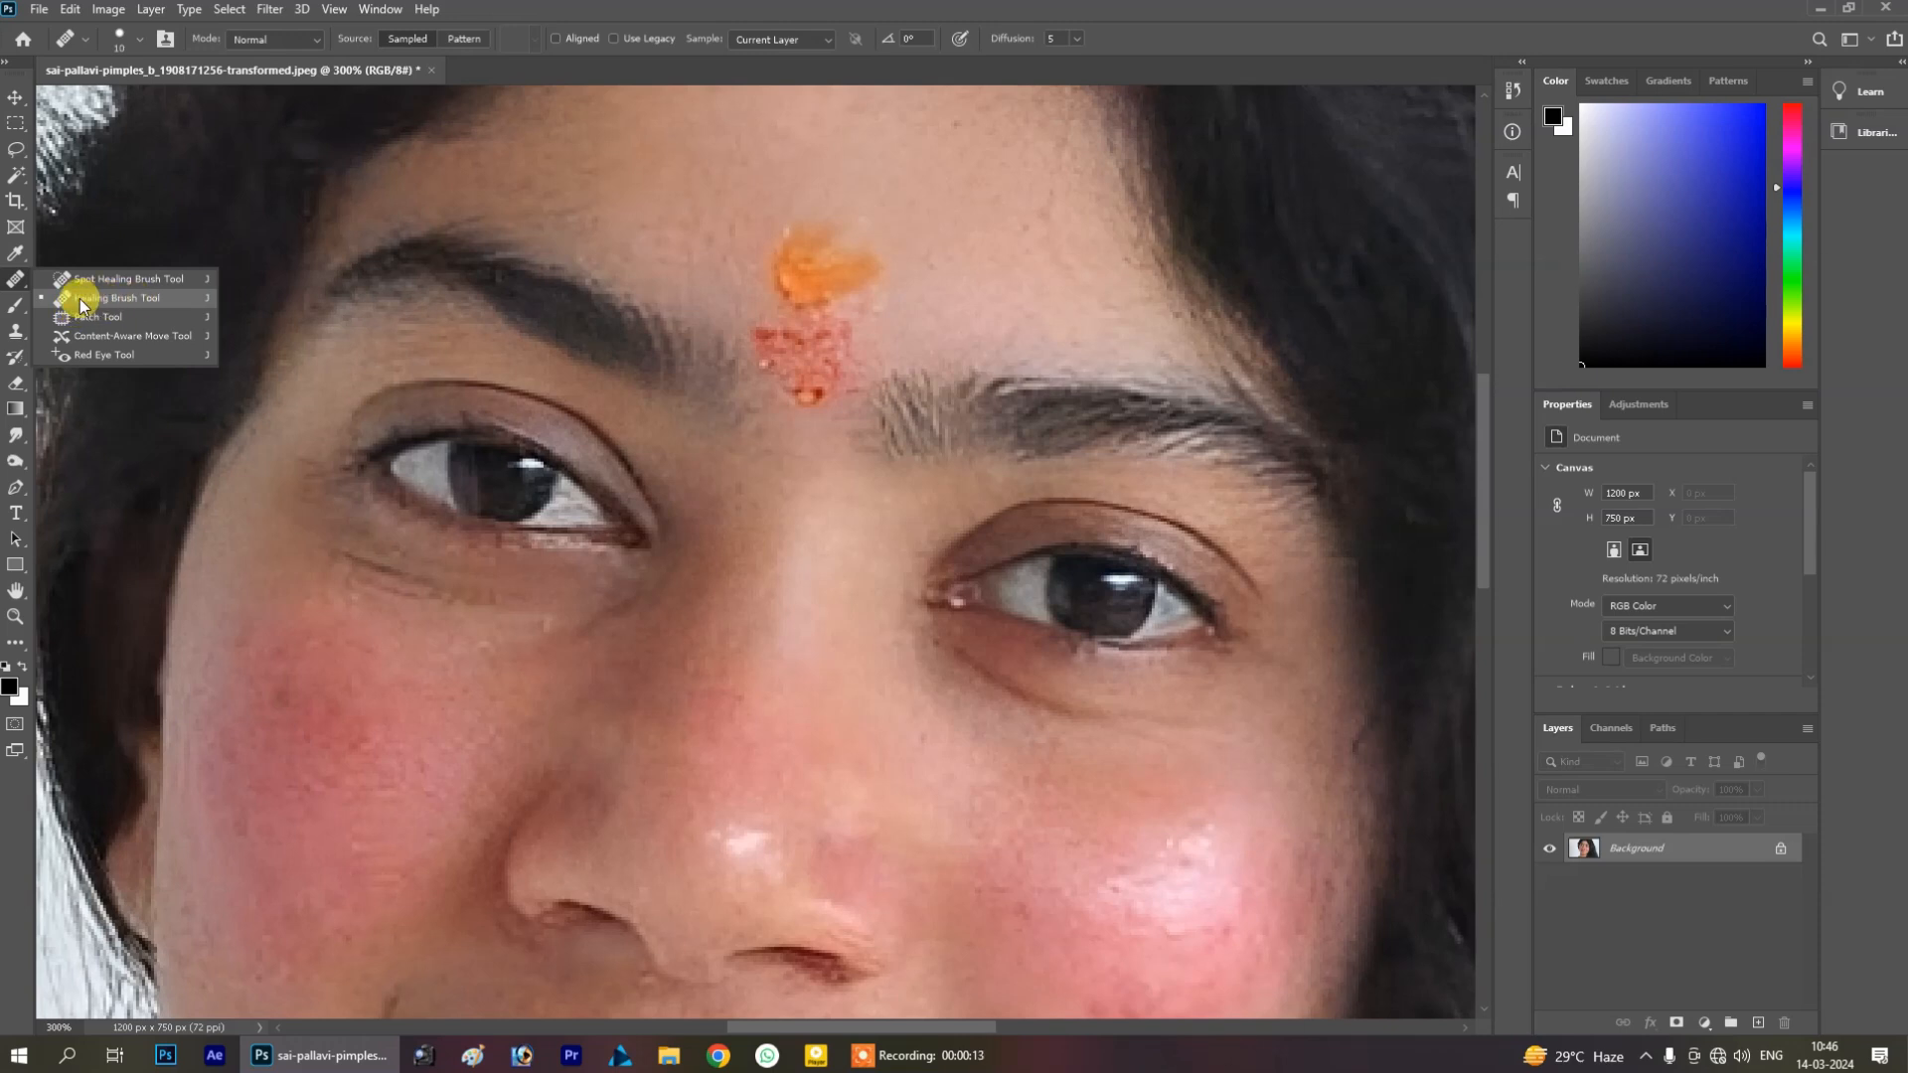
click(80, 300)
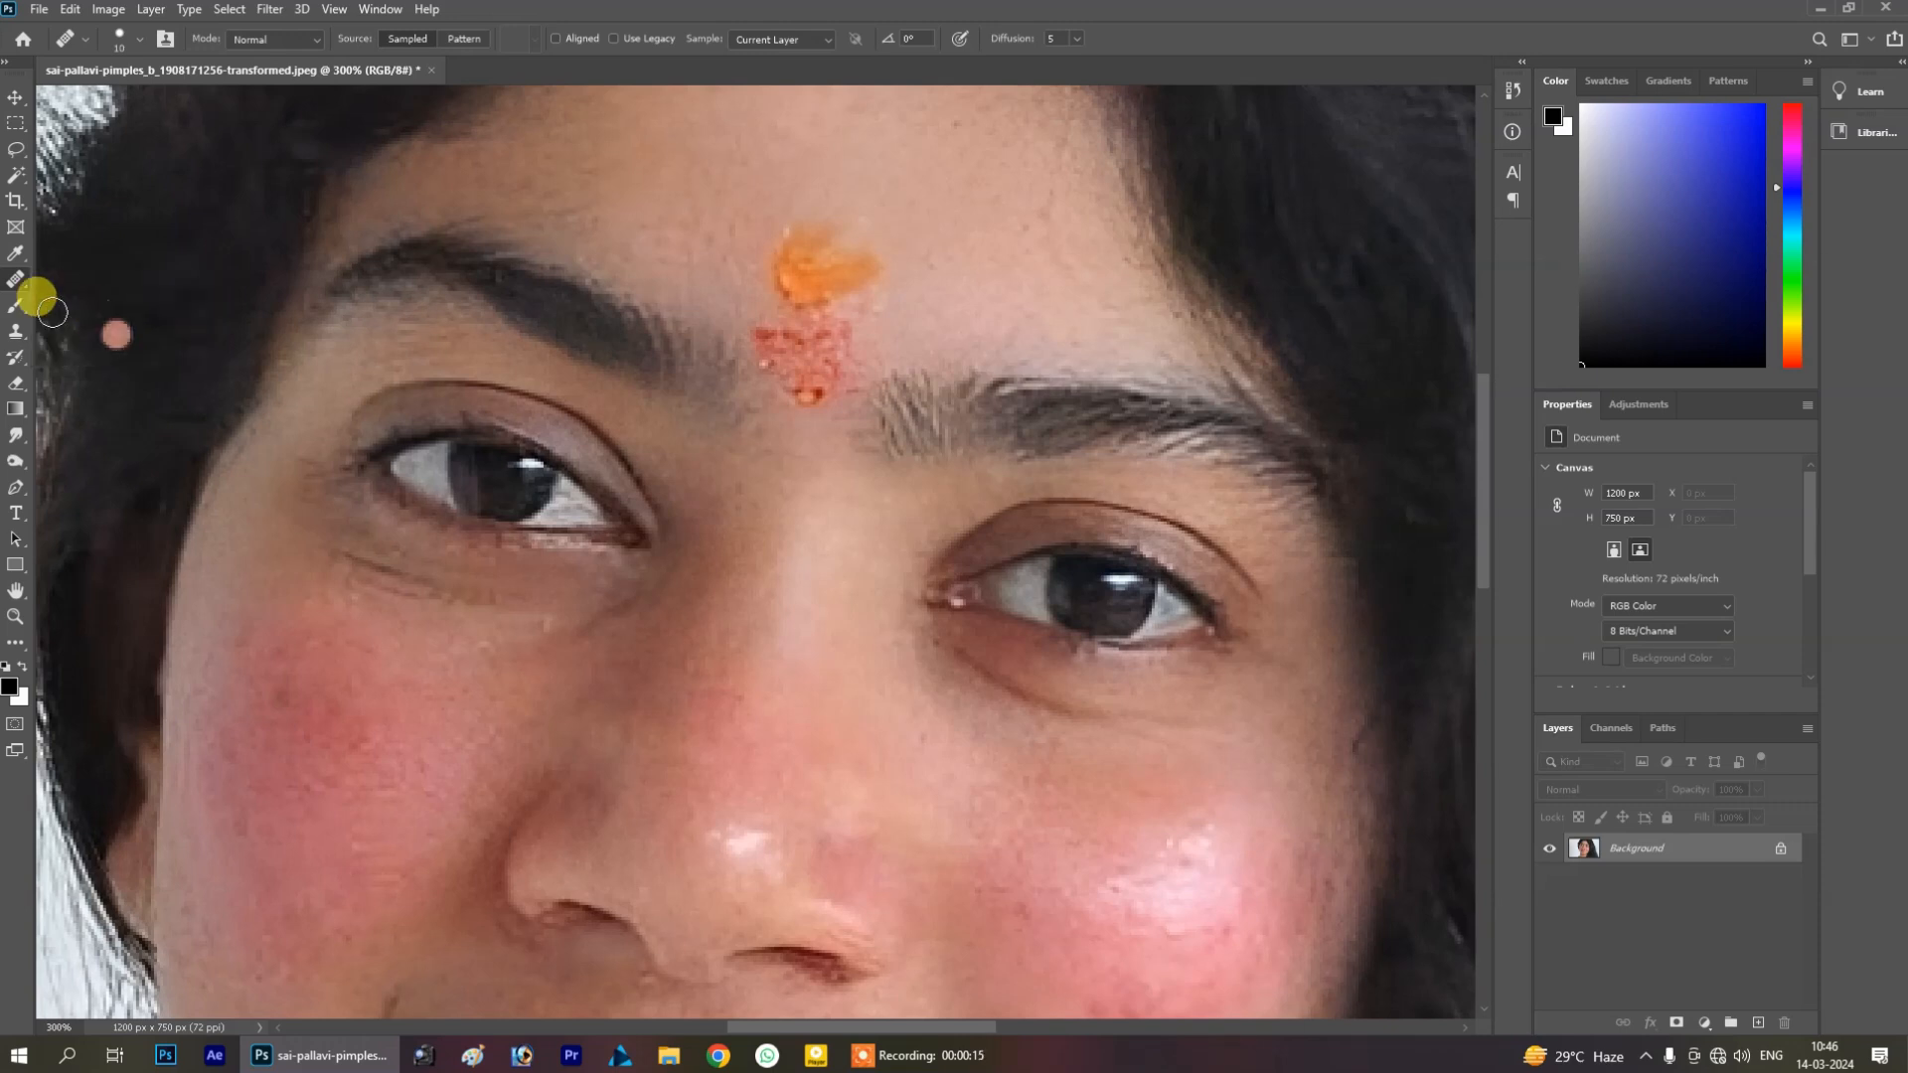
right_click(22, 281)
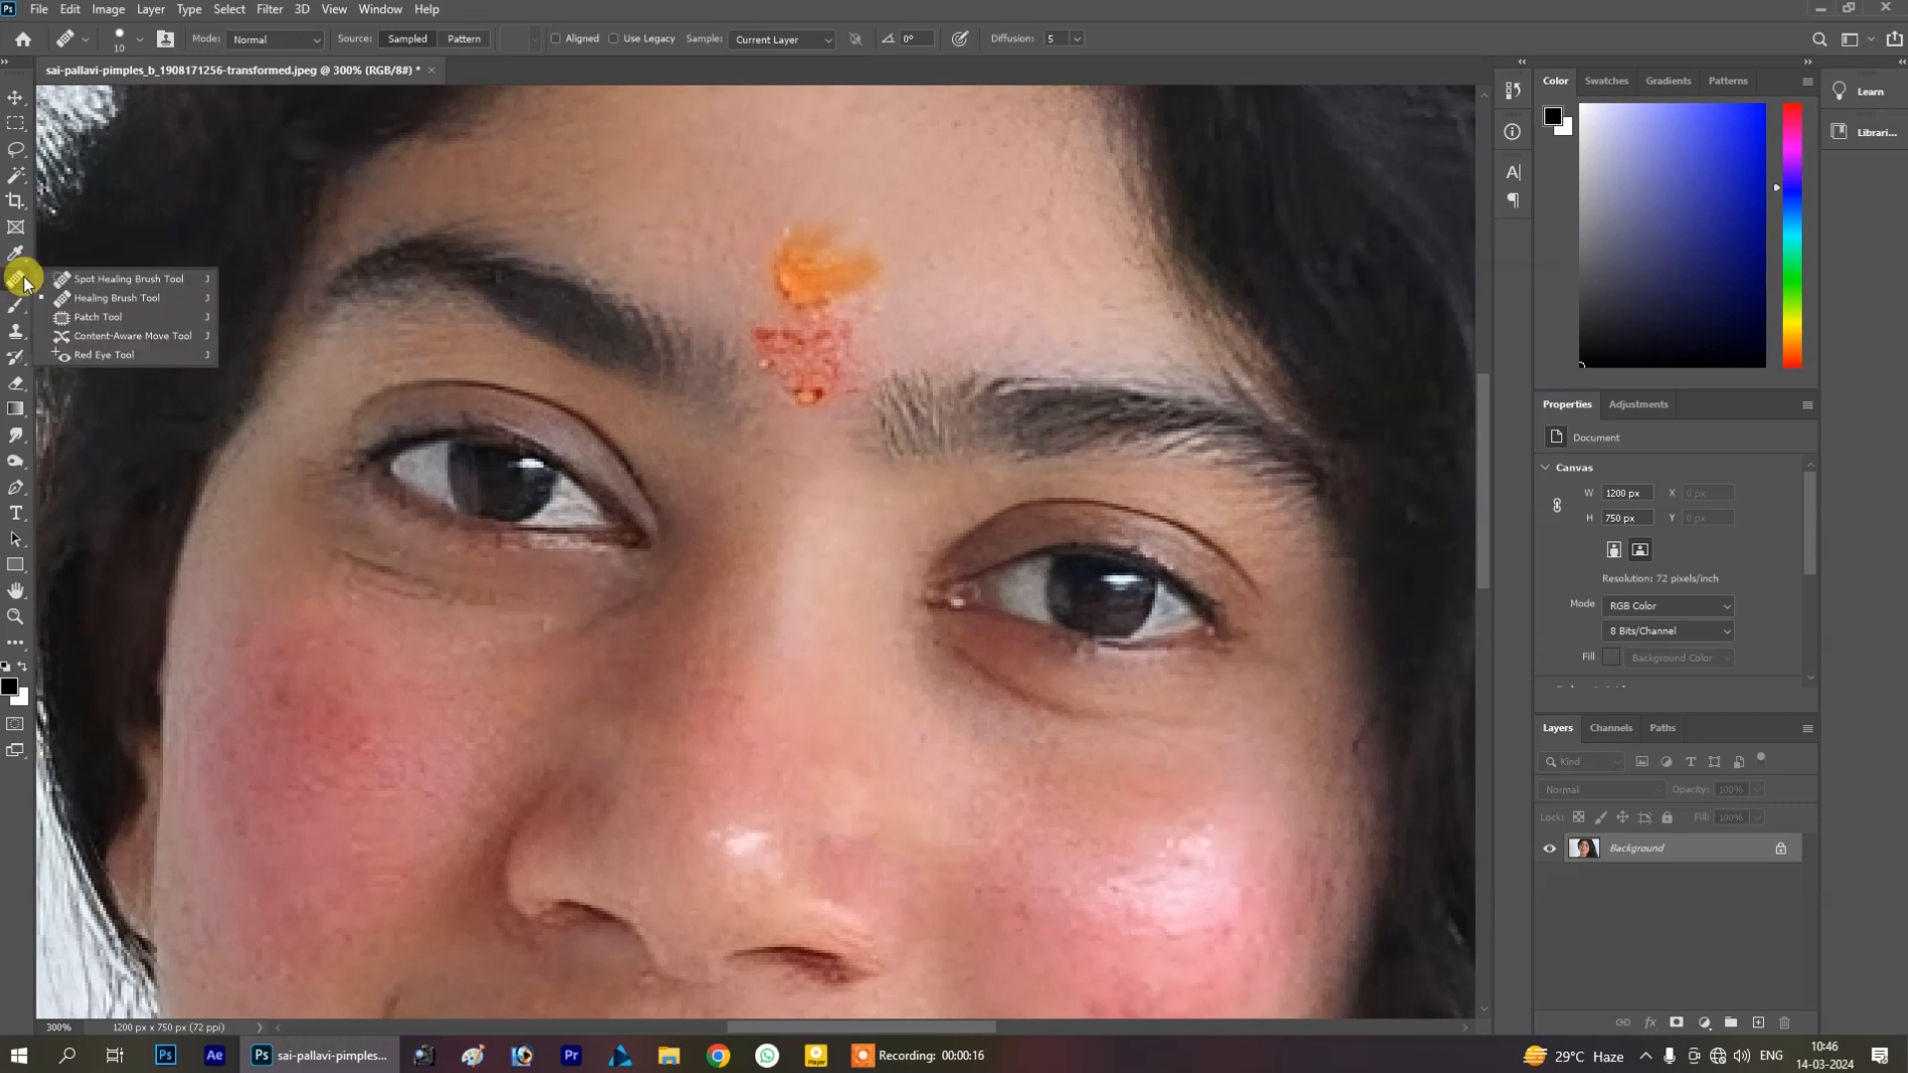
click(90, 302)
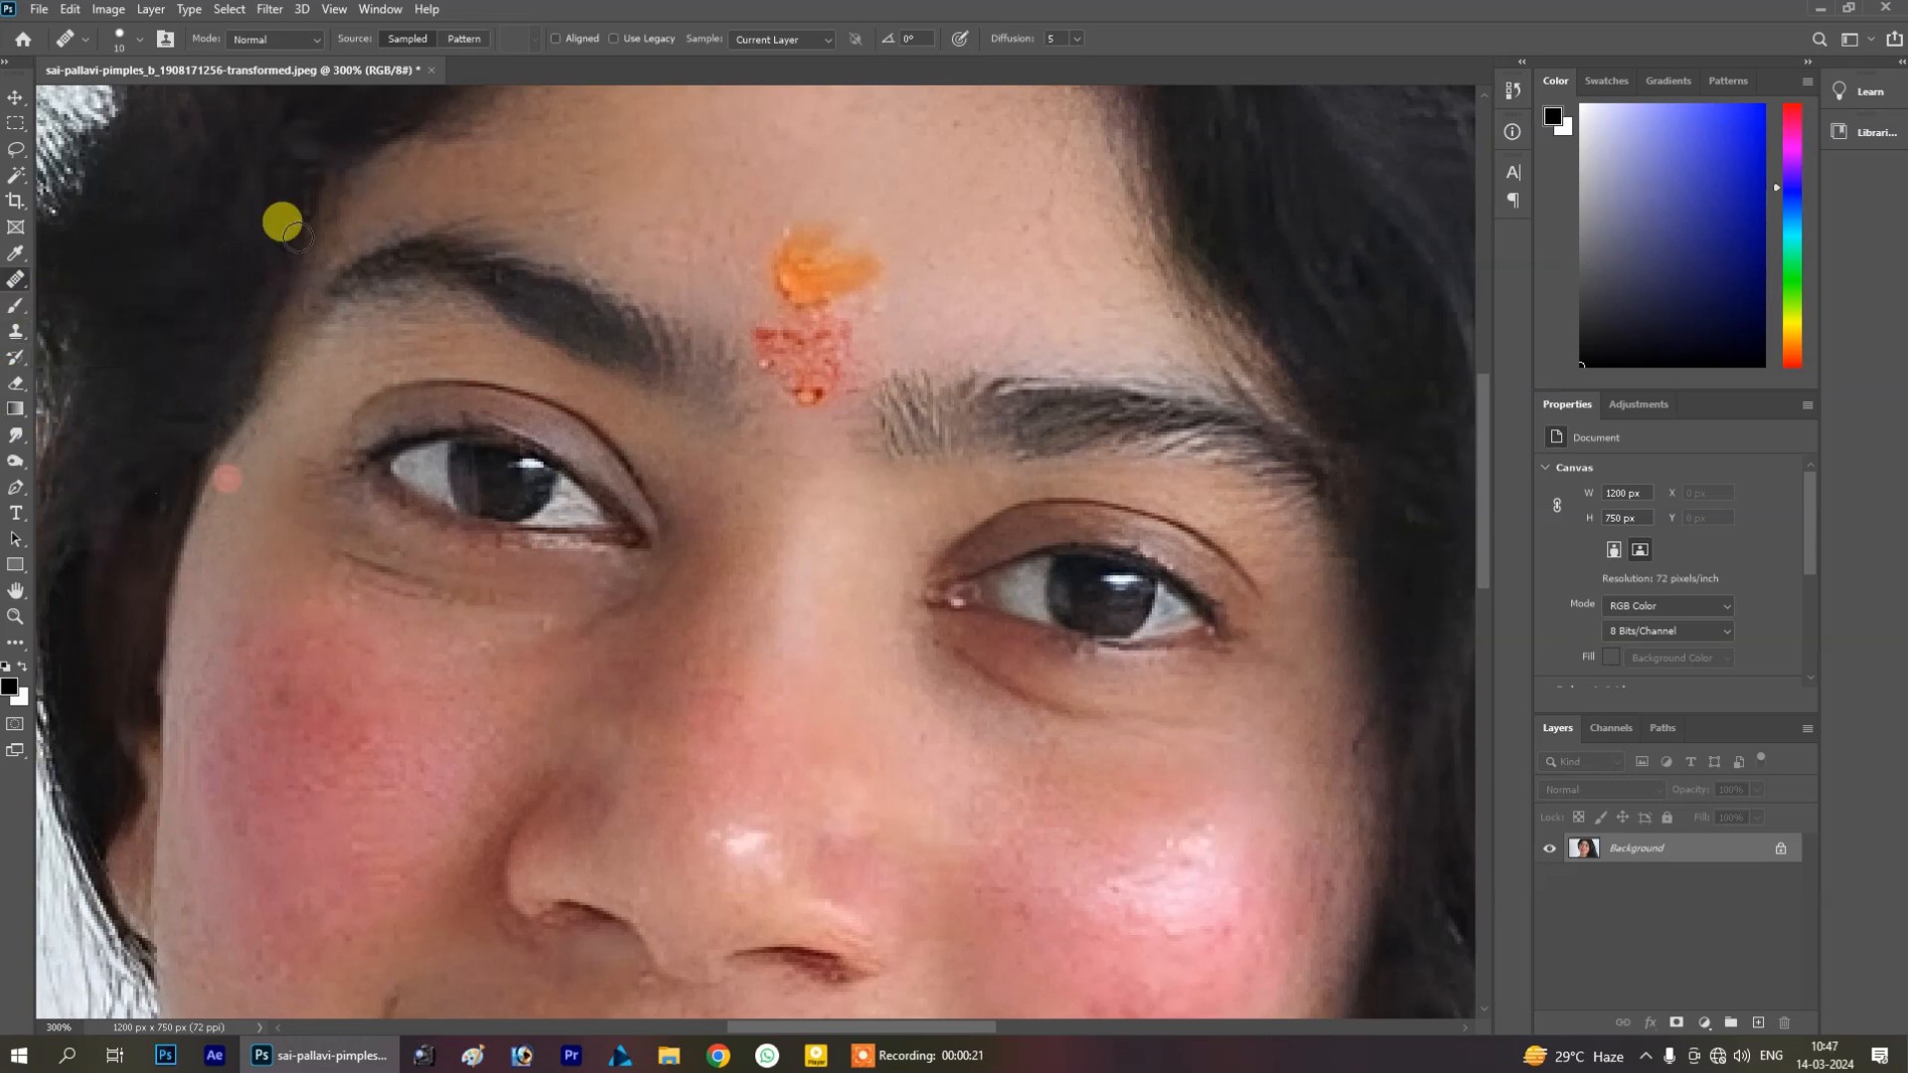
click(306, 45)
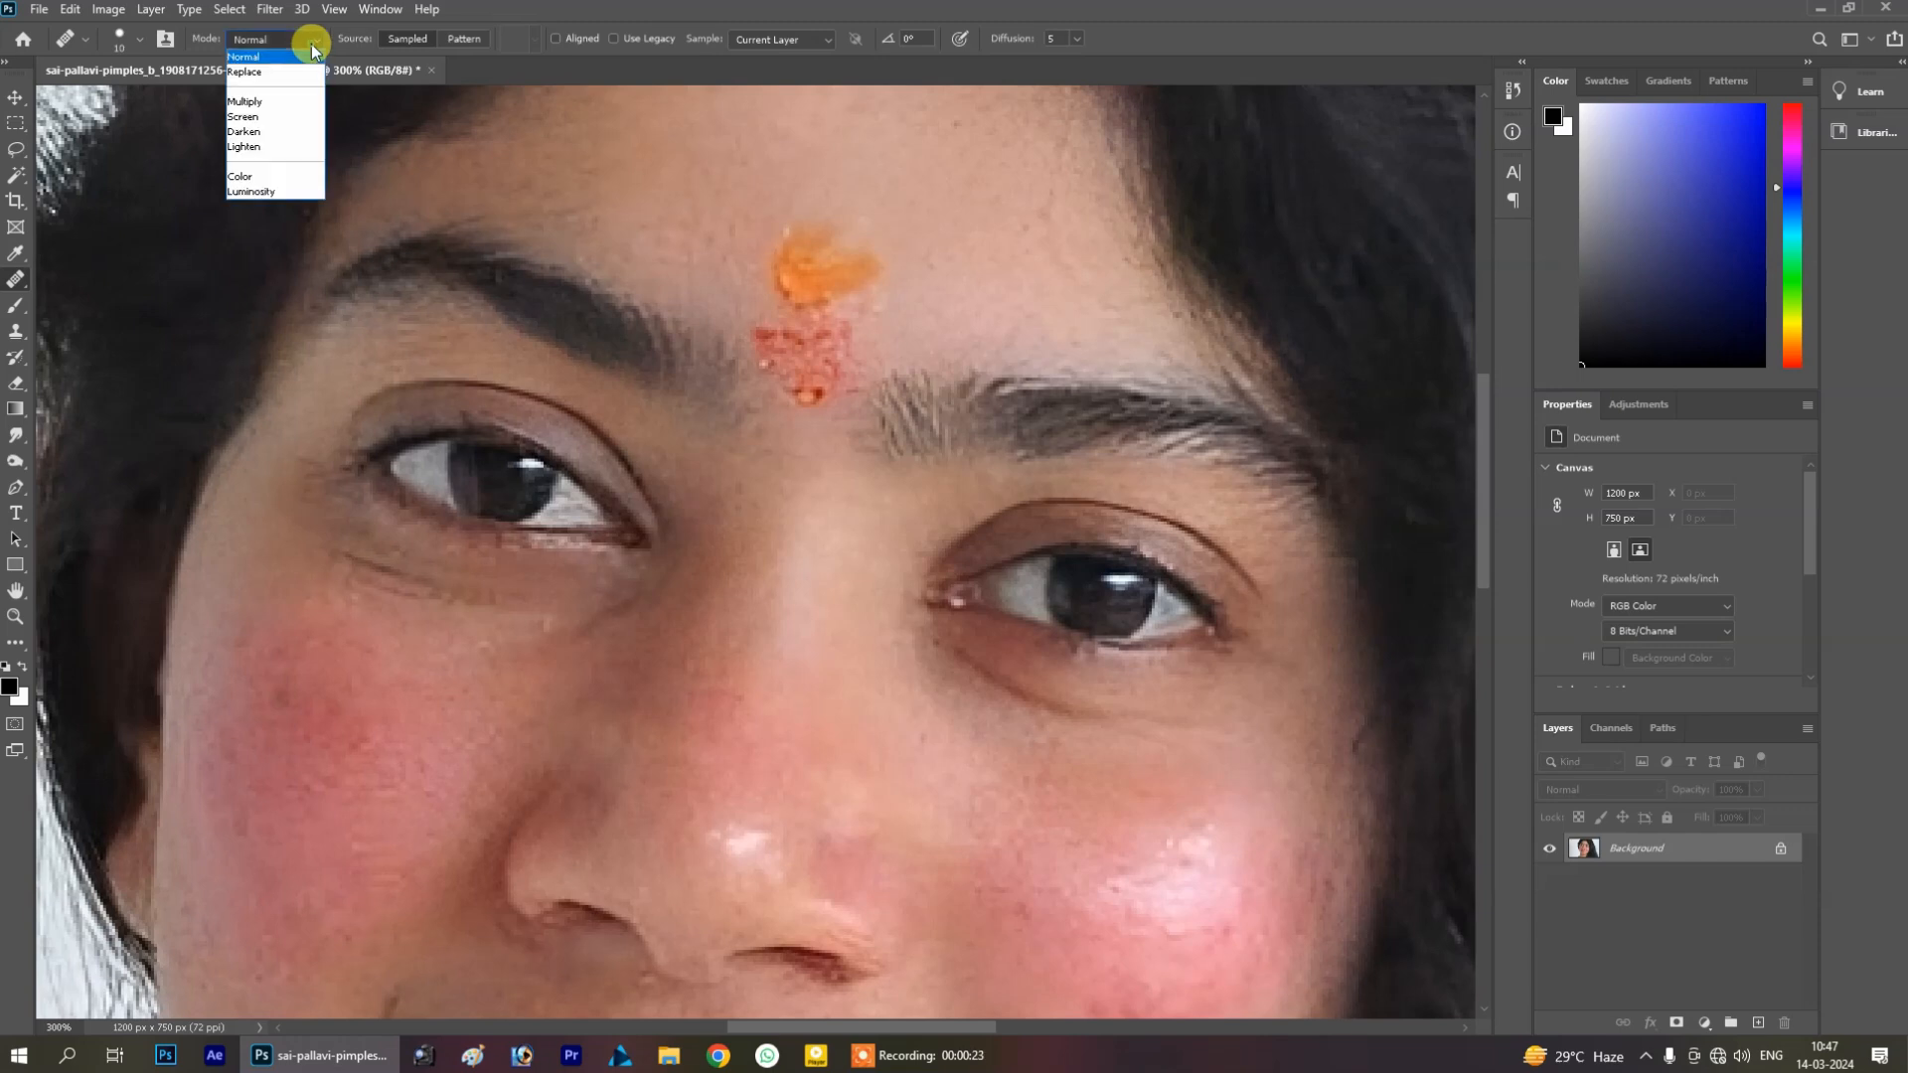
click(246, 149)
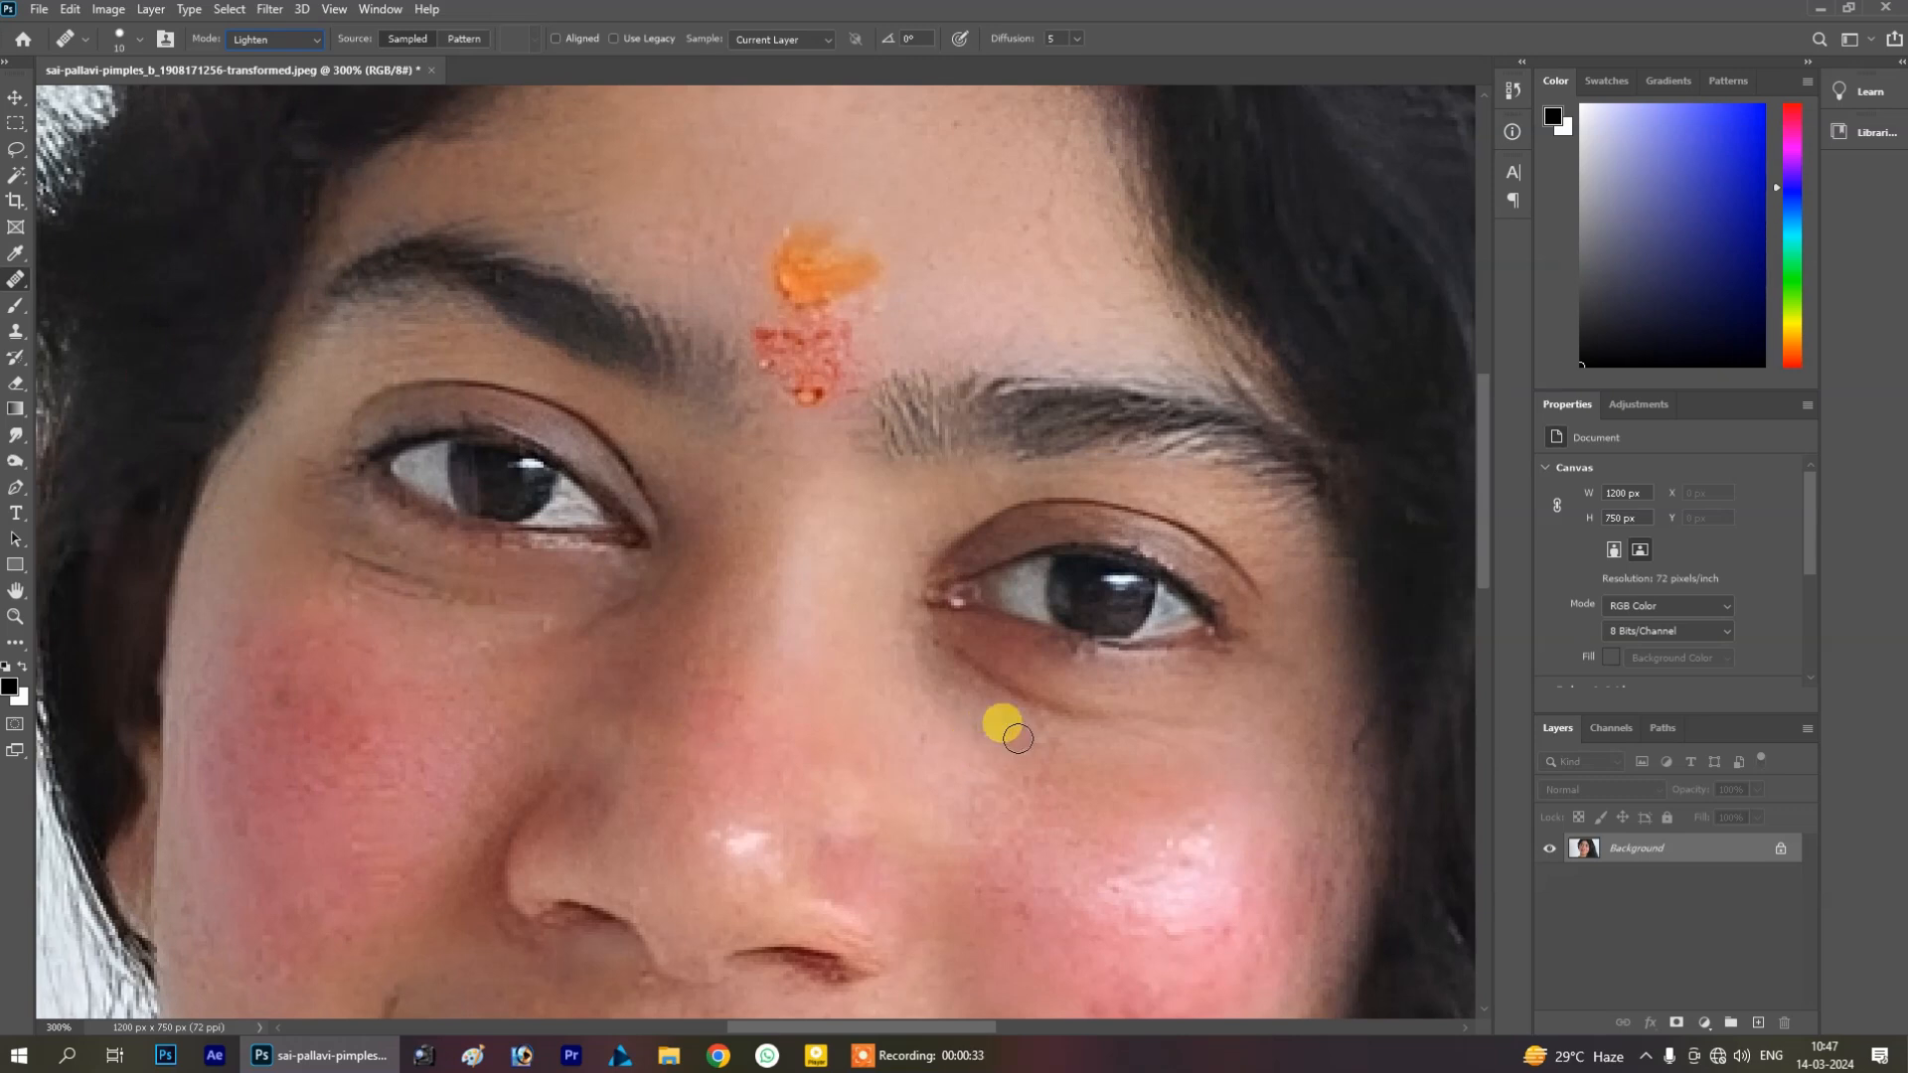
alt+click(1017, 739)
mouse_move(1018, 738)
mouse_down()
mouse_move(949, 705)
mouse_move(949, 648)
mouse_move(1048, 709)
mouse_move(1152, 722)
mouse_move(970, 664)
mouse_move(1113, 756)
mouse_move(1125, 726)
mouse_move(1213, 726)
mouse_move(1097, 761)
mouse_move(458, 607)
mouse_move(327, 551)
mouse_move(484, 593)
mouse_move(633, 578)
mouse_move(497, 673)
mouse_move(500, 732)
mouse_move(836, 674)
mouse_up()
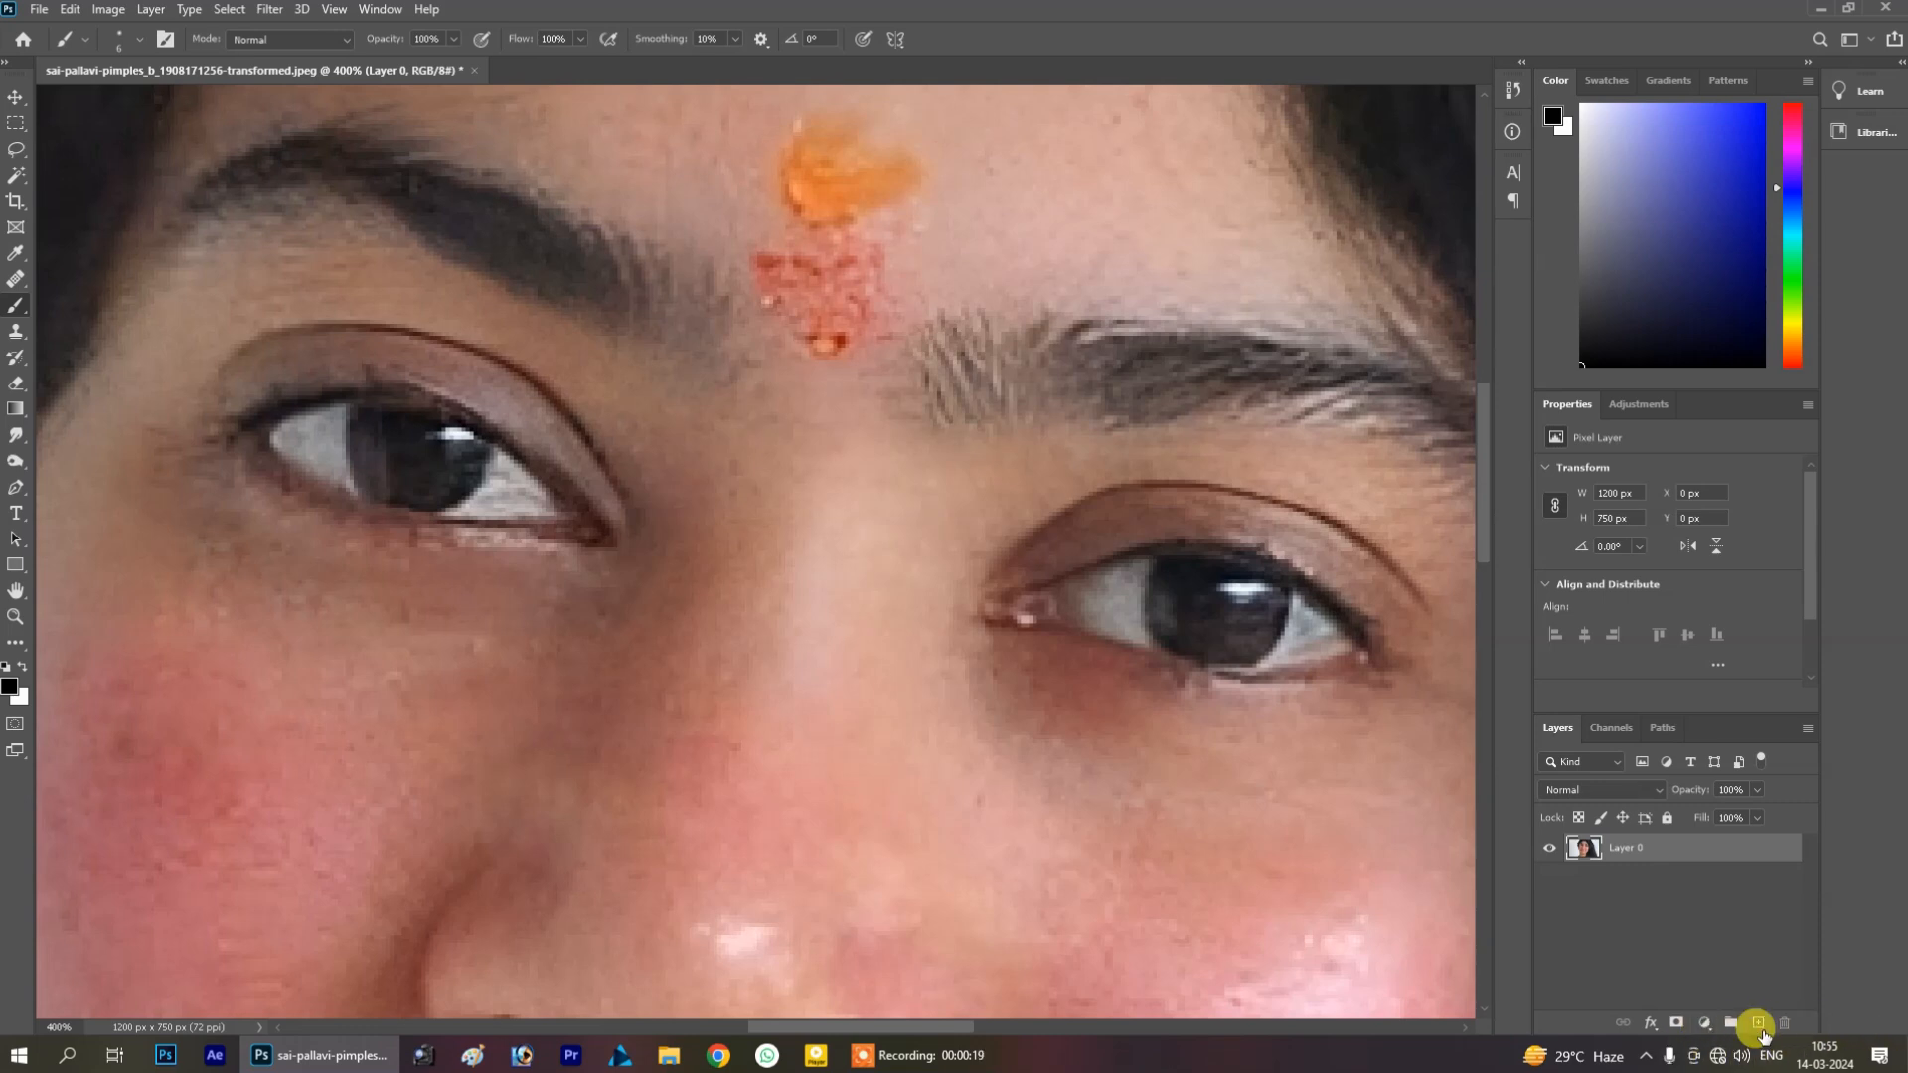
Add a new layer, paint black eyeliner strokes along both eyes, and lower that layer's opacity to 62%
click(1758, 1023)
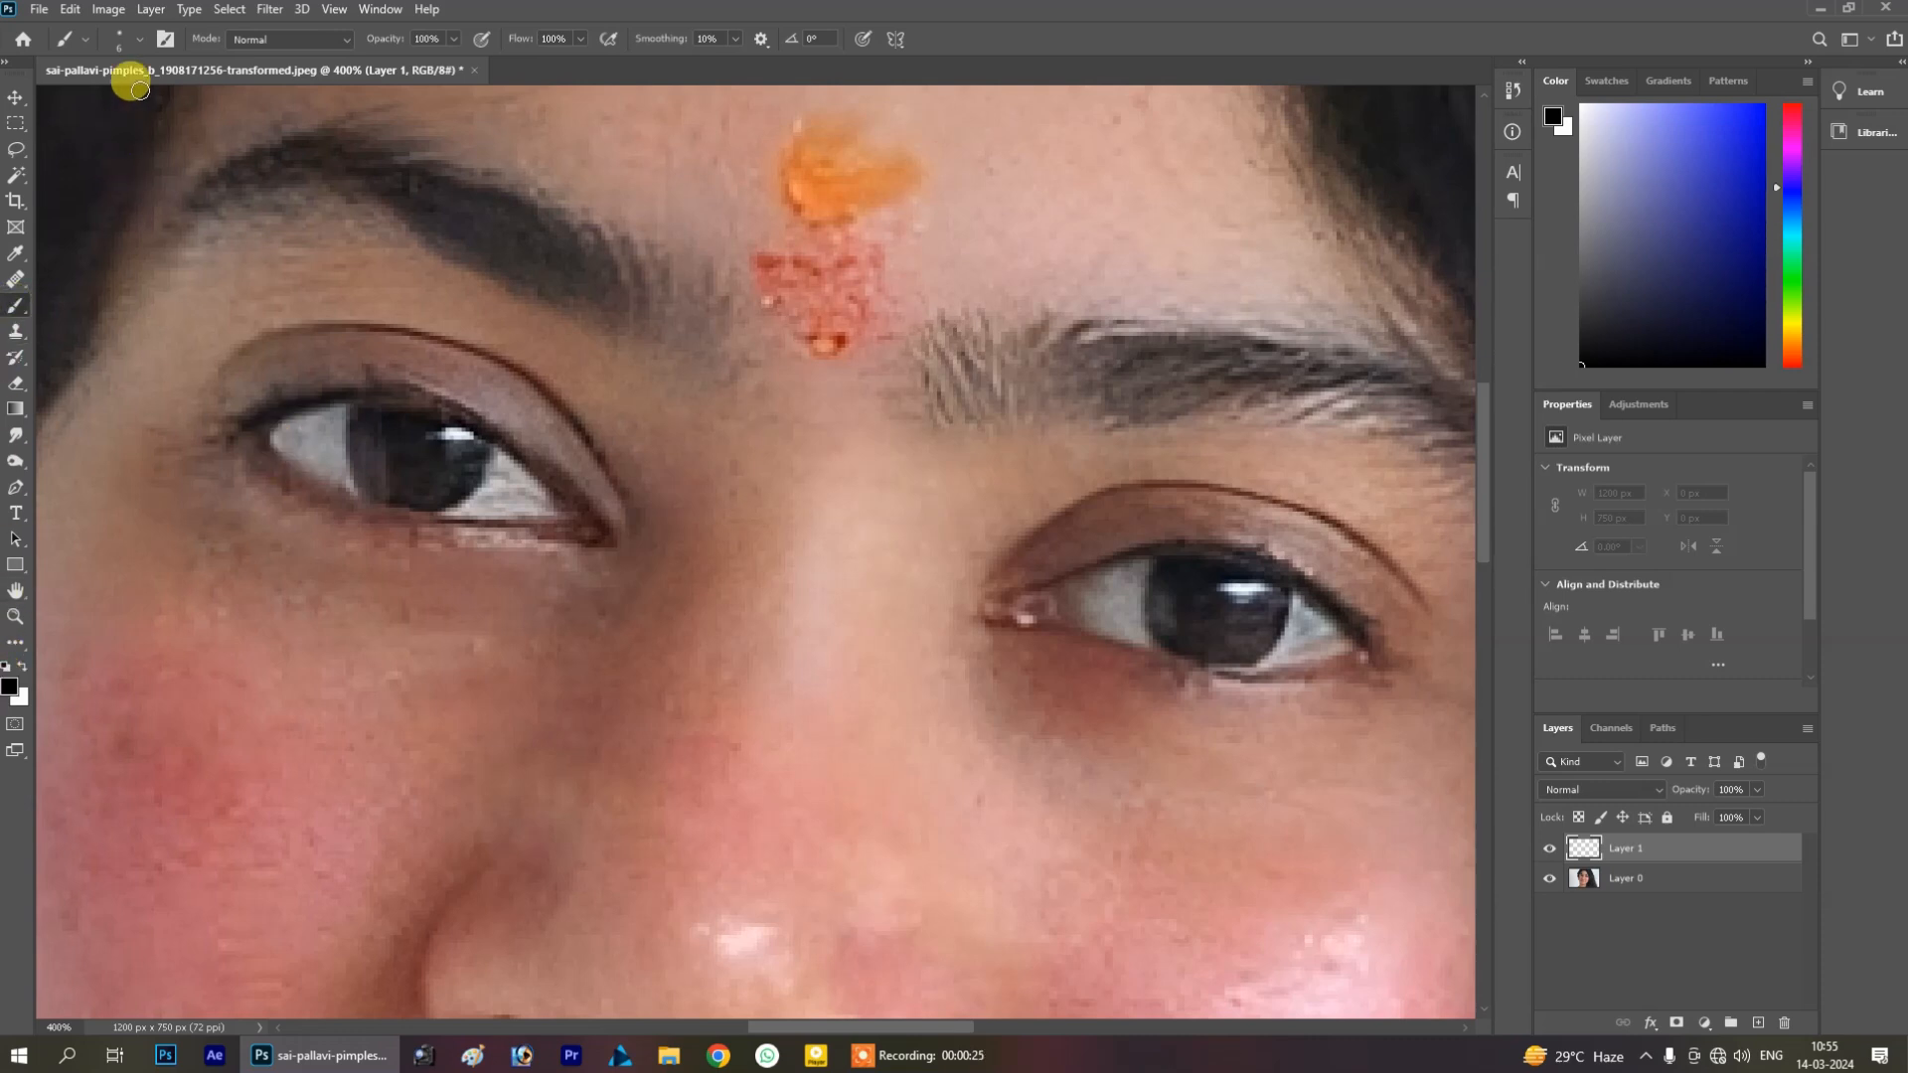
mouse_move(365, 520)
mouse_down()
mouse_move(444, 519)
mouse_move(345, 509)
mouse_move(217, 431)
mouse_move(90, 425)
mouse_up()
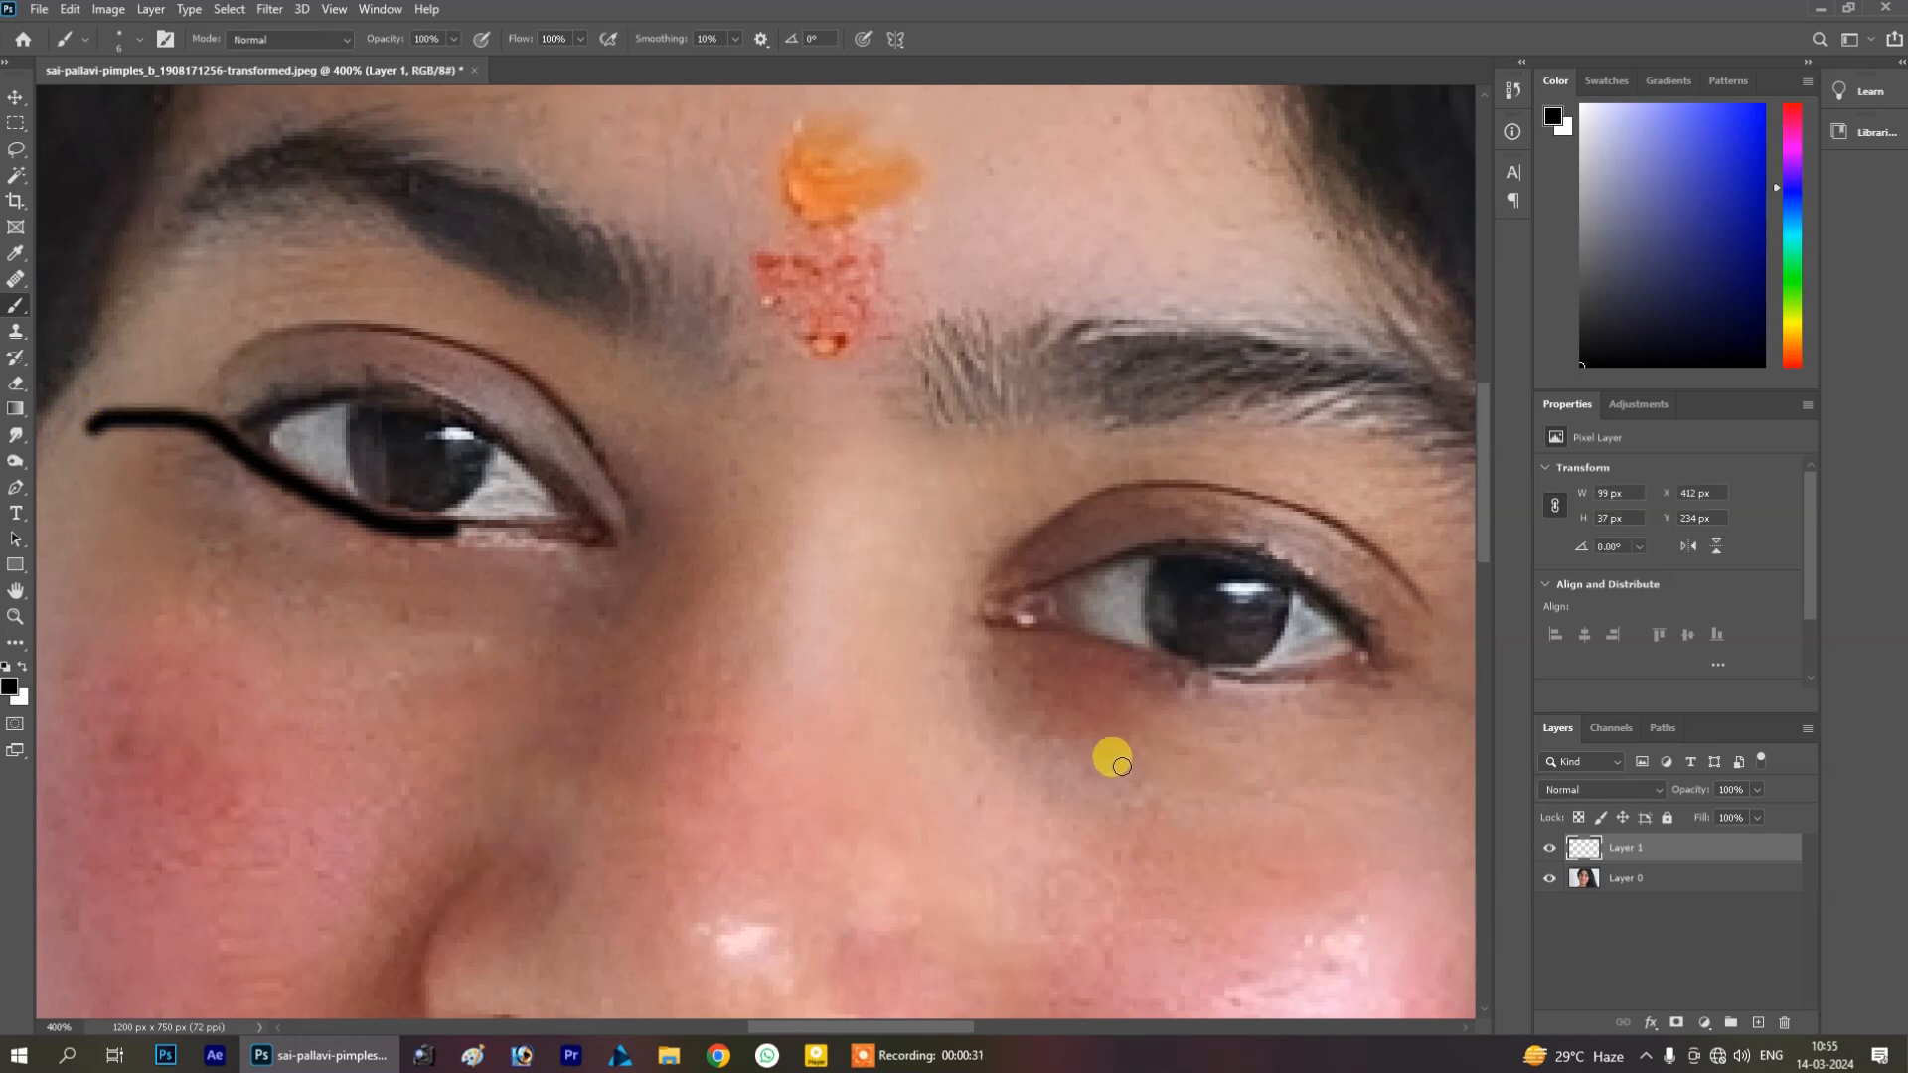
mouse_move(1141, 653)
mouse_down()
mouse_move(1234, 681)
mouse_move(1475, 669)
mouse_up()
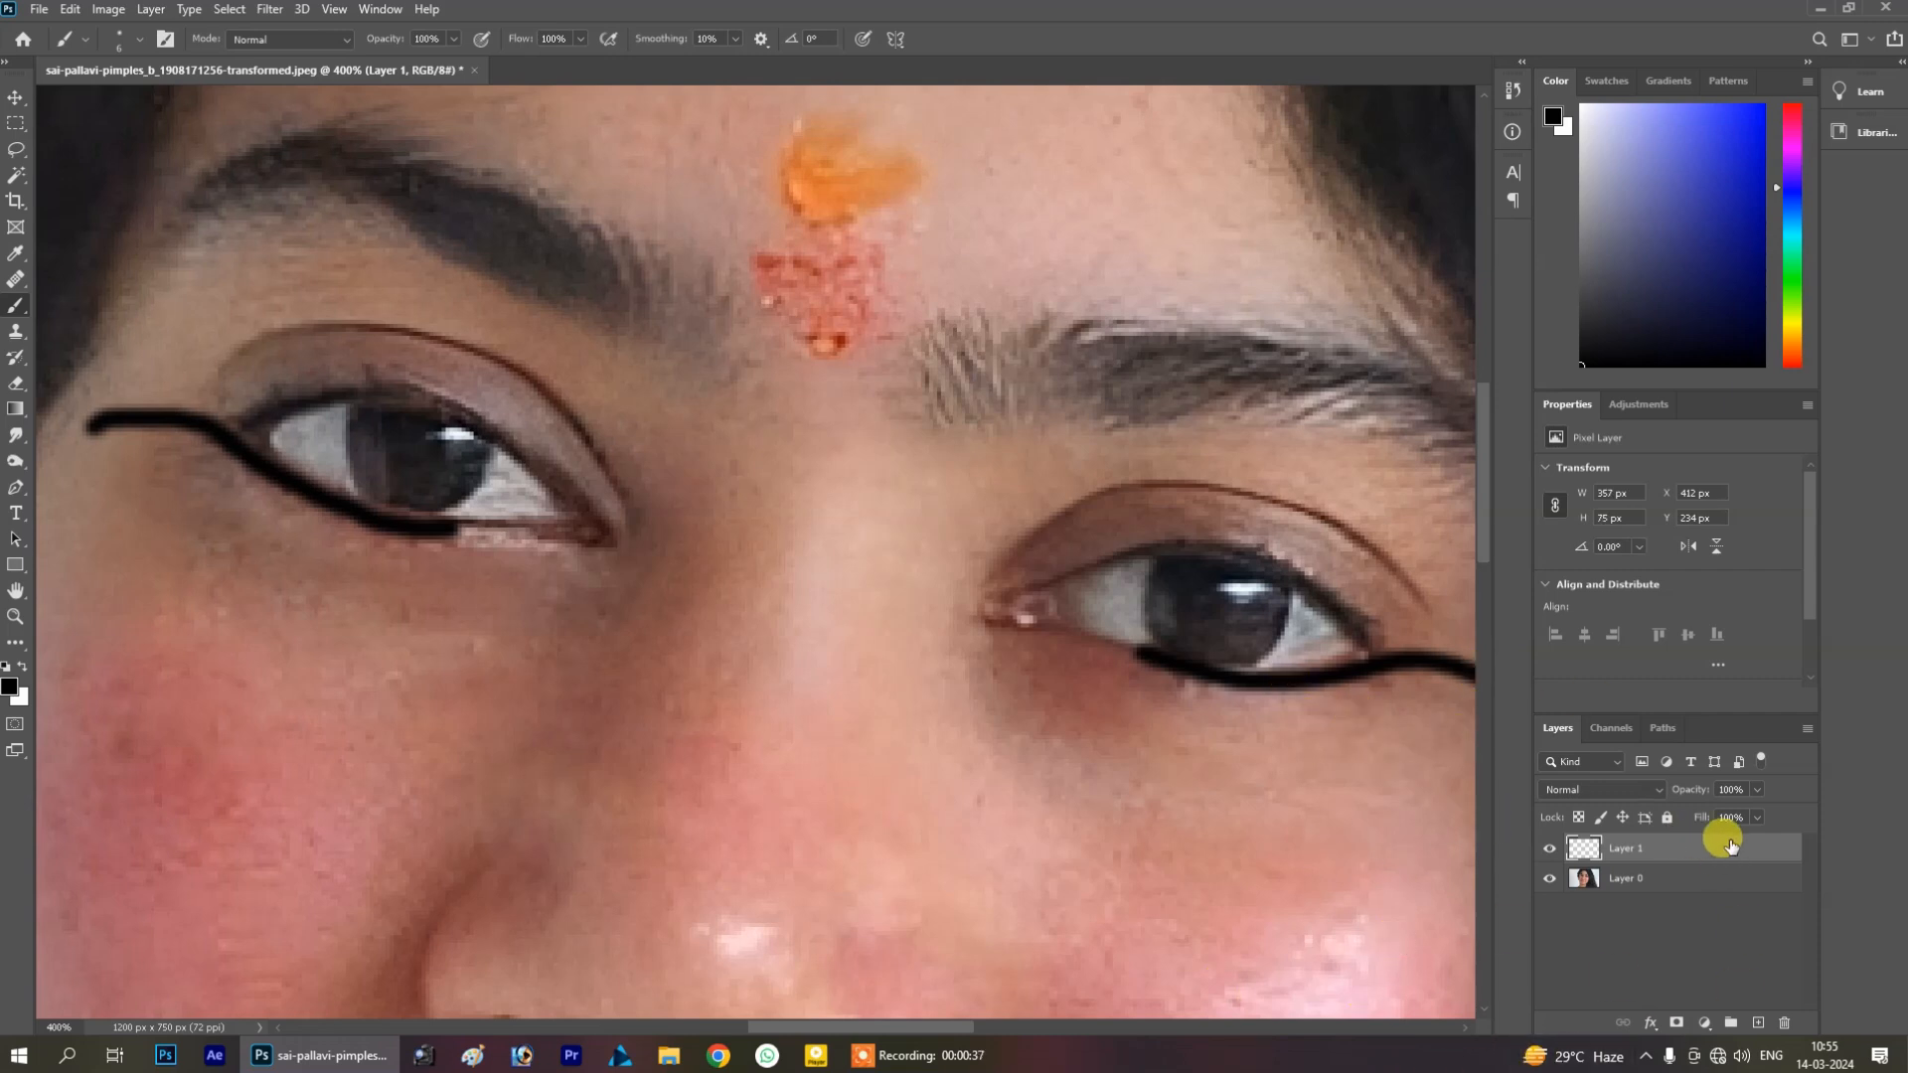
click(1756, 789)
drag(1754, 810, 1724, 813)
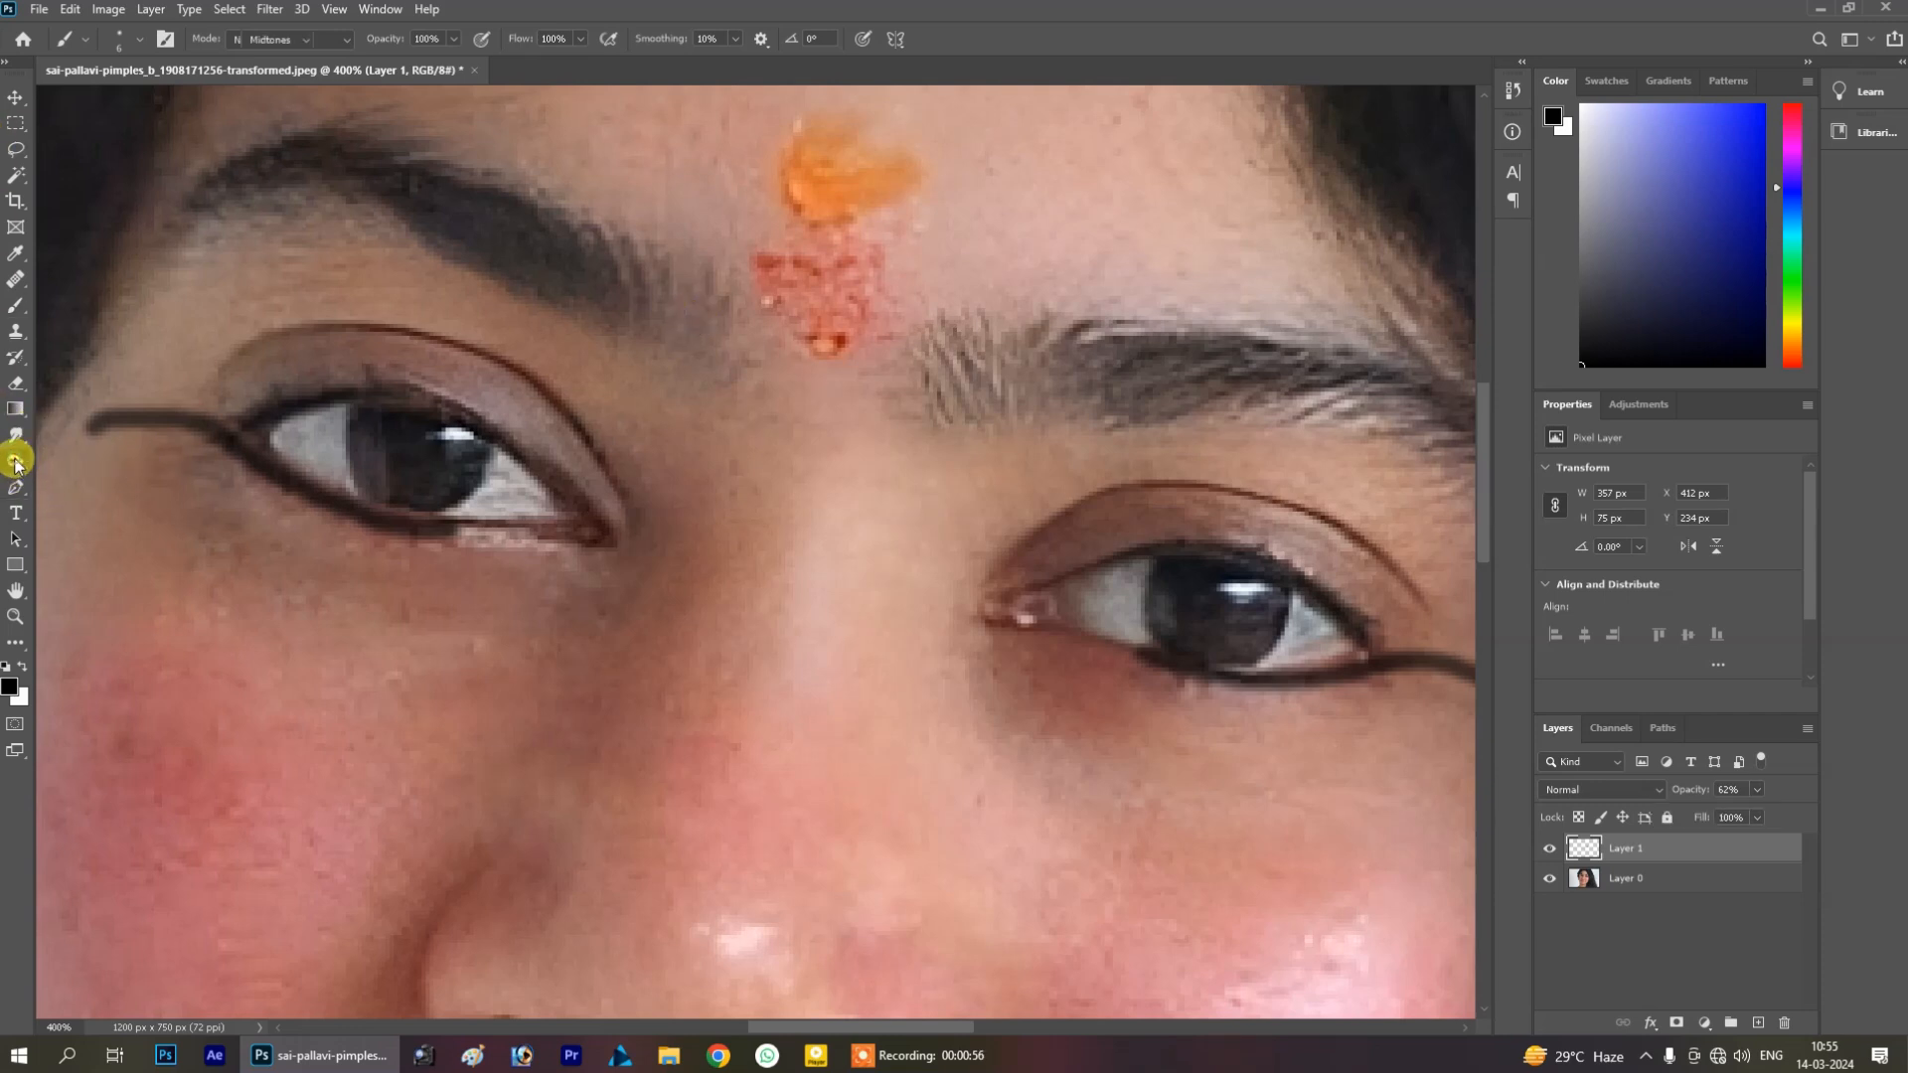
Select the Burn Tool and darken around the left eye's lid and corner
drag(16, 461, 90, 491)
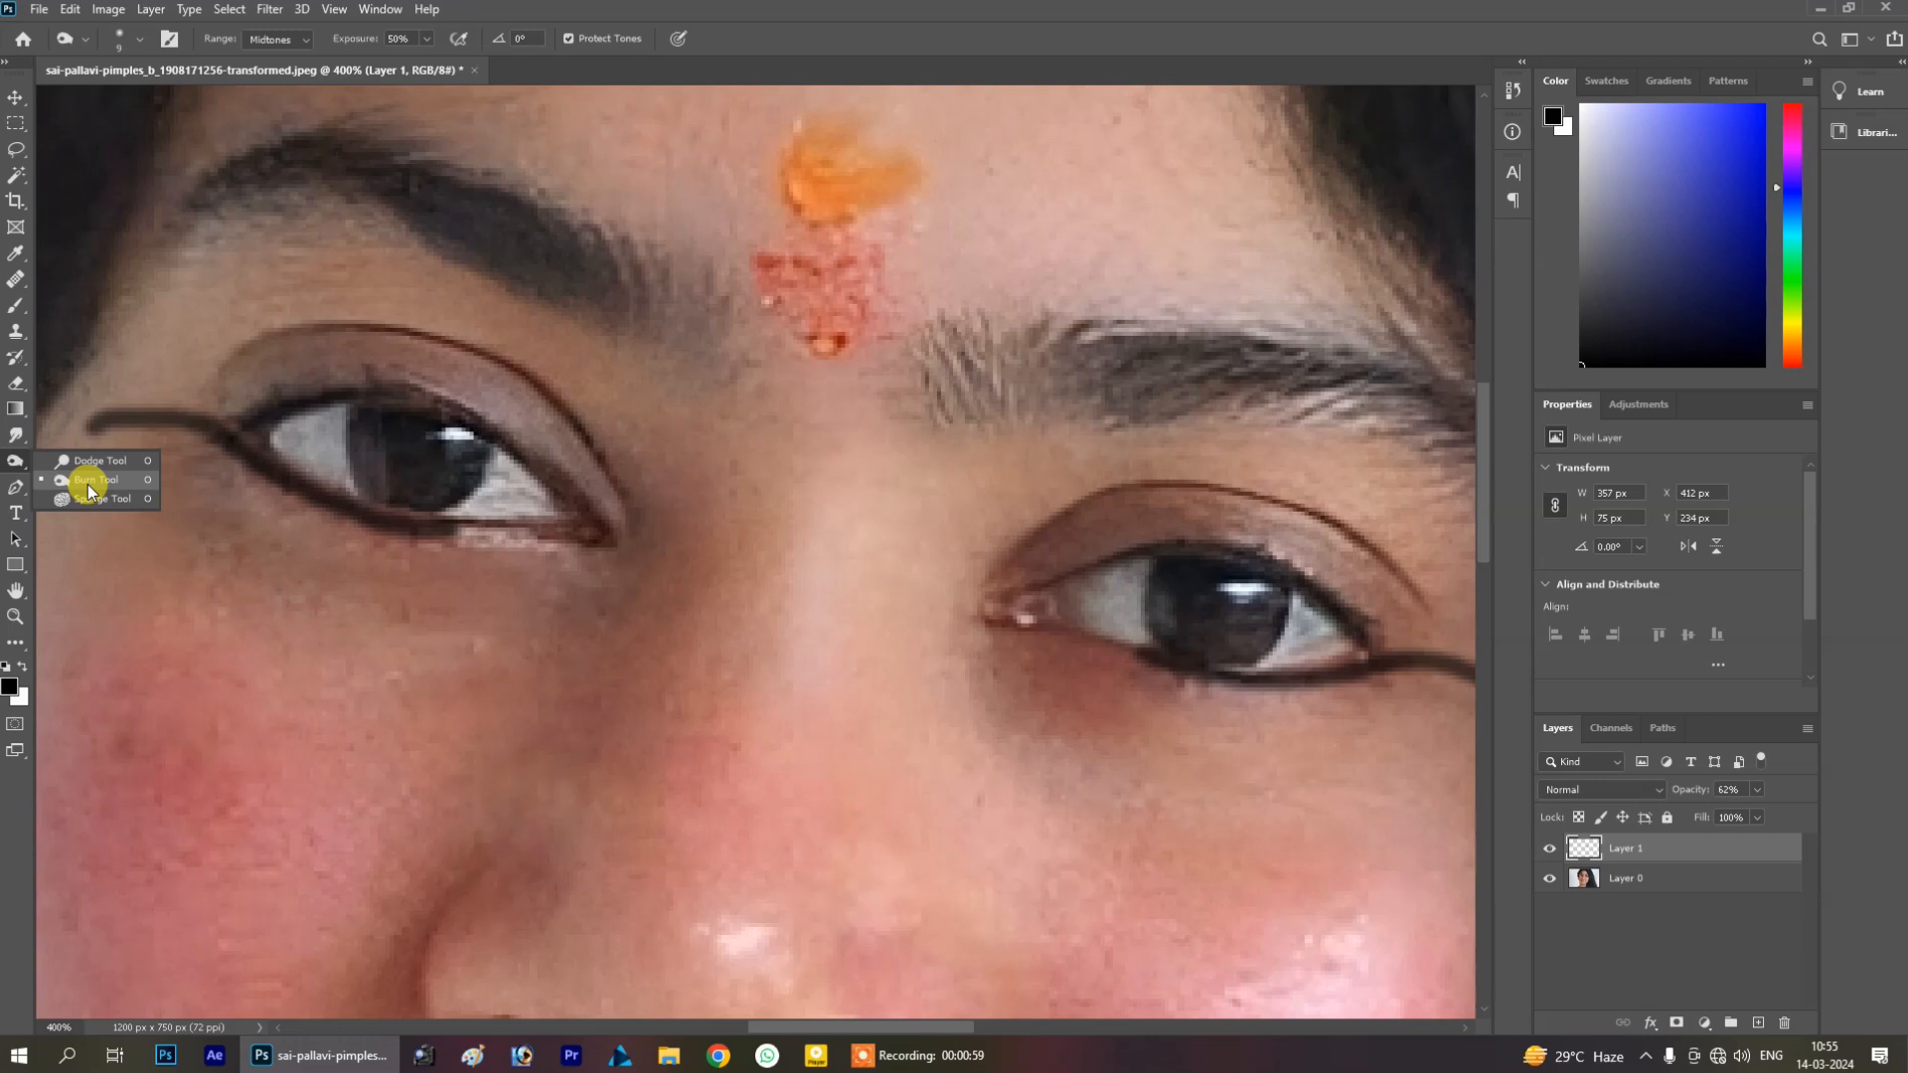
click(88, 485)
mouse_move(483, 221)
mouse_down()
mouse_move(552, 282)
mouse_move(321, 168)
mouse_move(261, 172)
mouse_up()
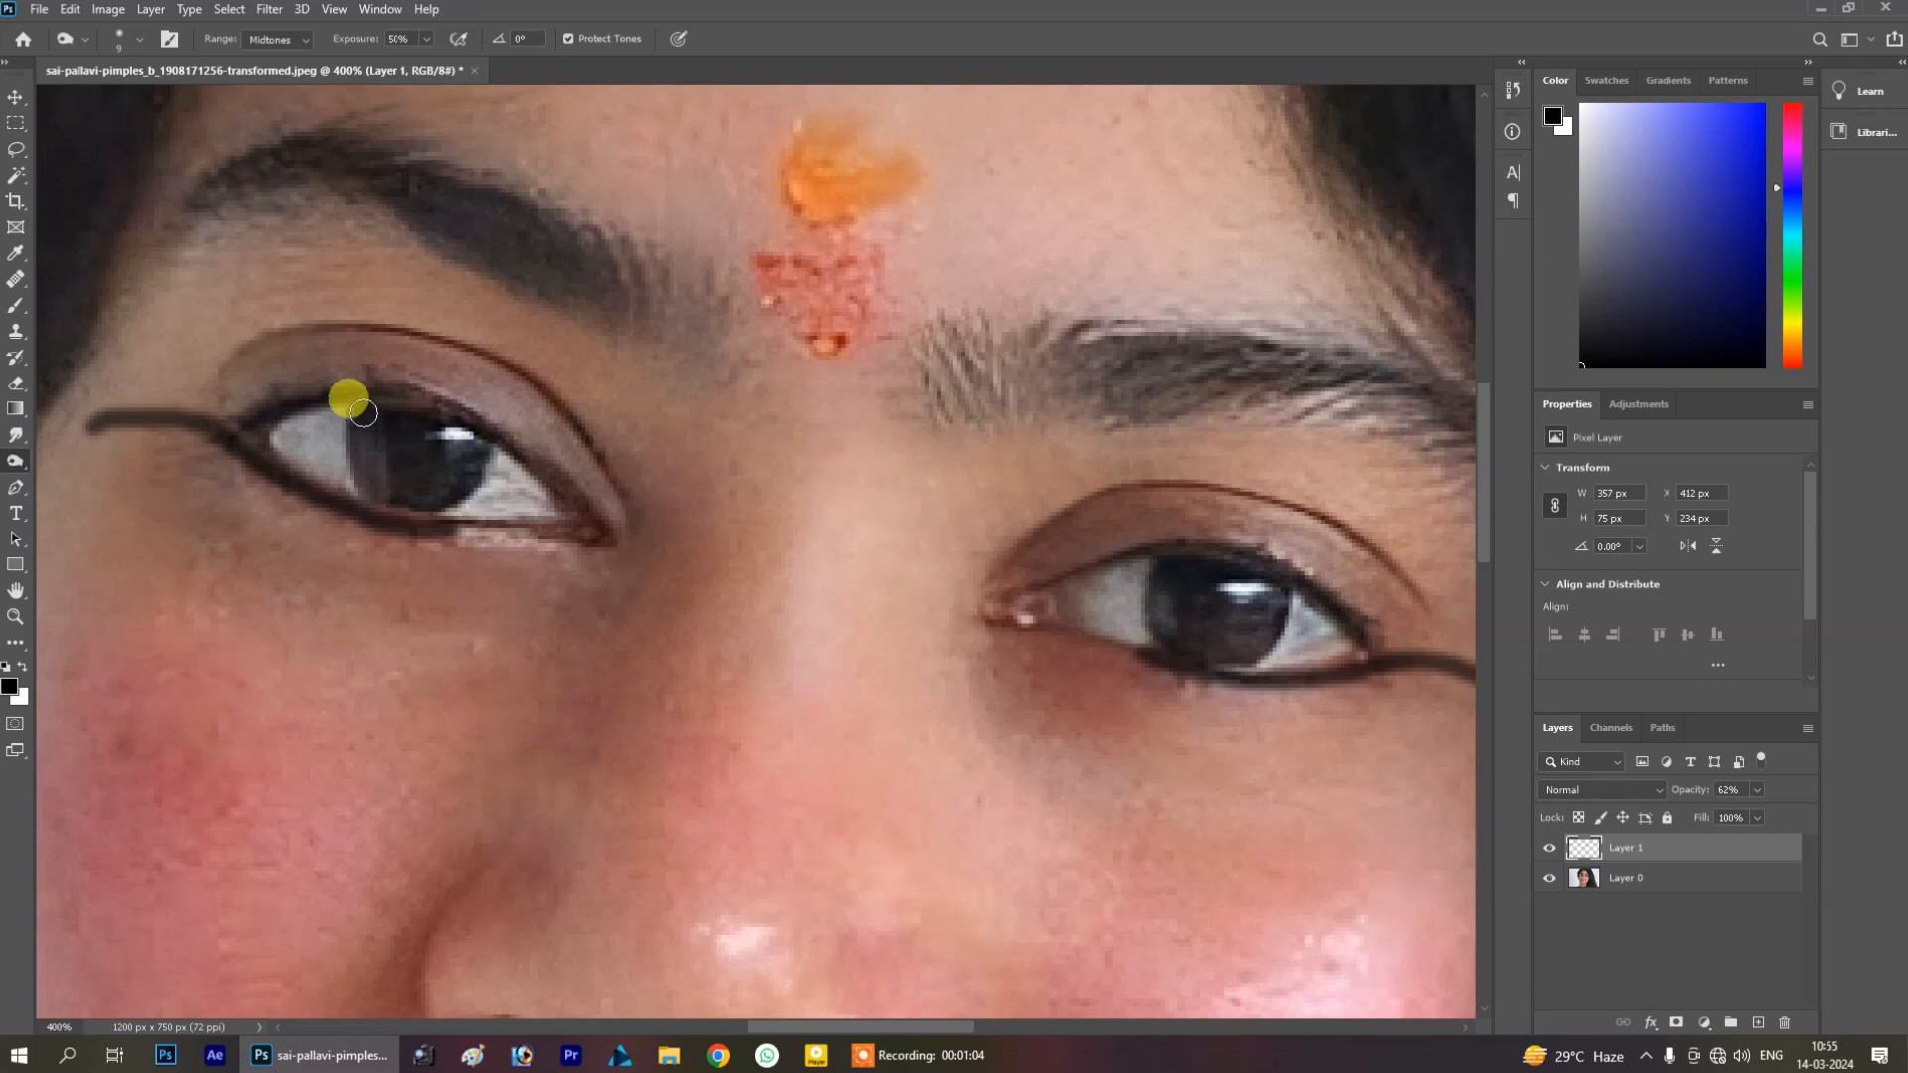
click(273, 420)
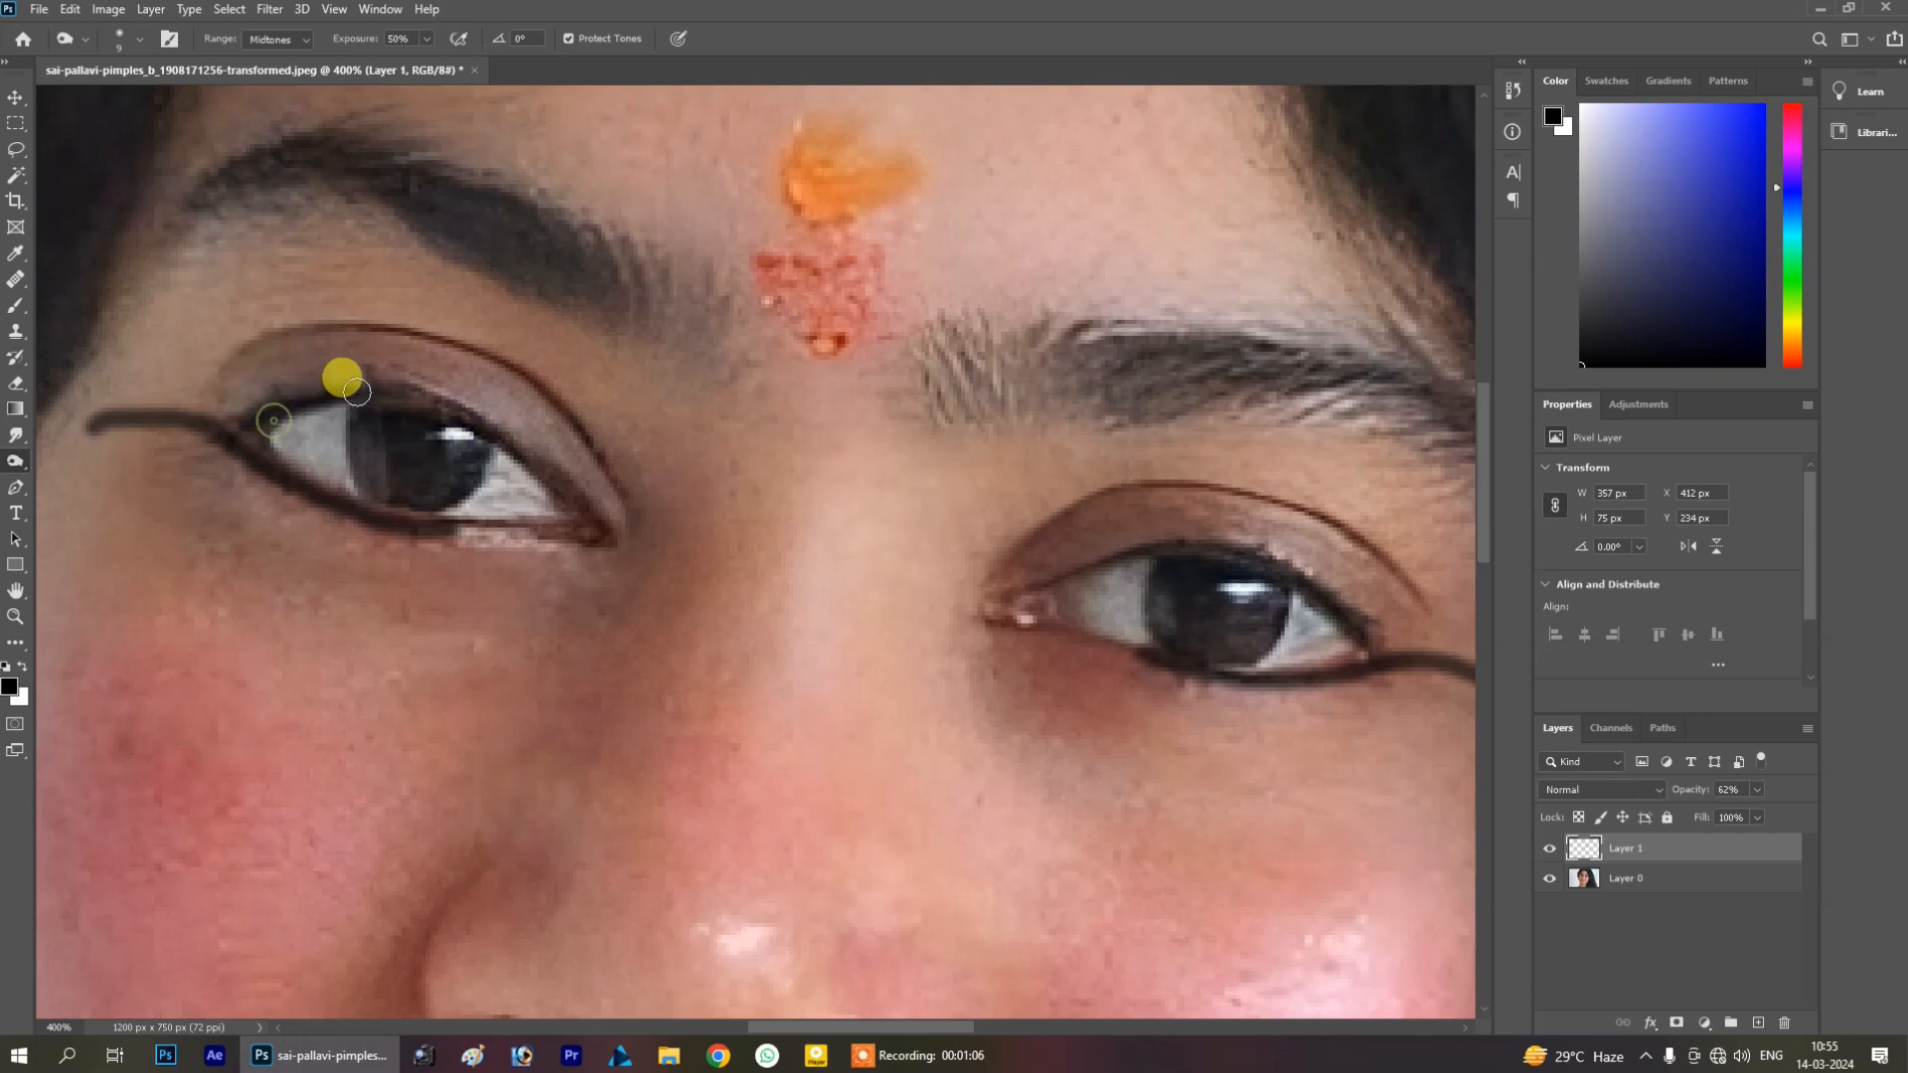
click(357, 391)
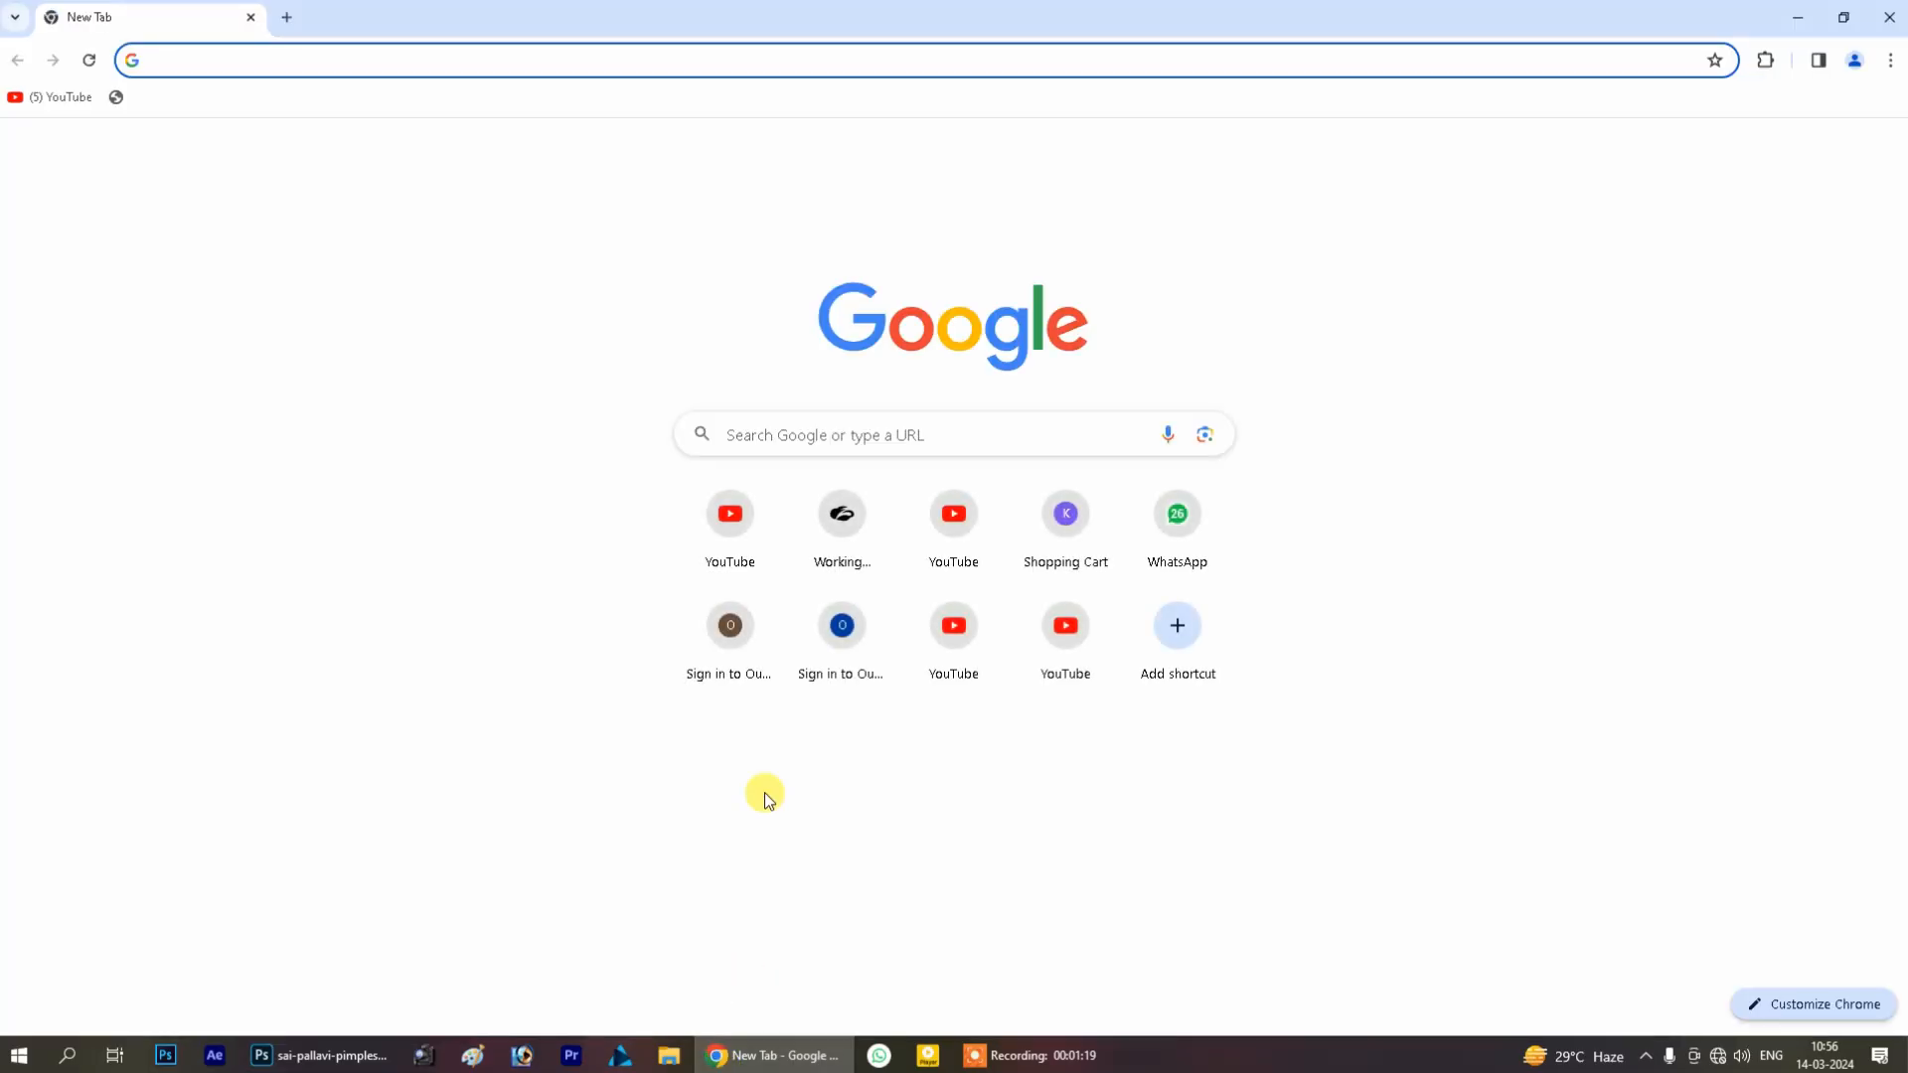
Switch to the browser and open the realistic eye drawing result in the eyes art image search
click(744, 430)
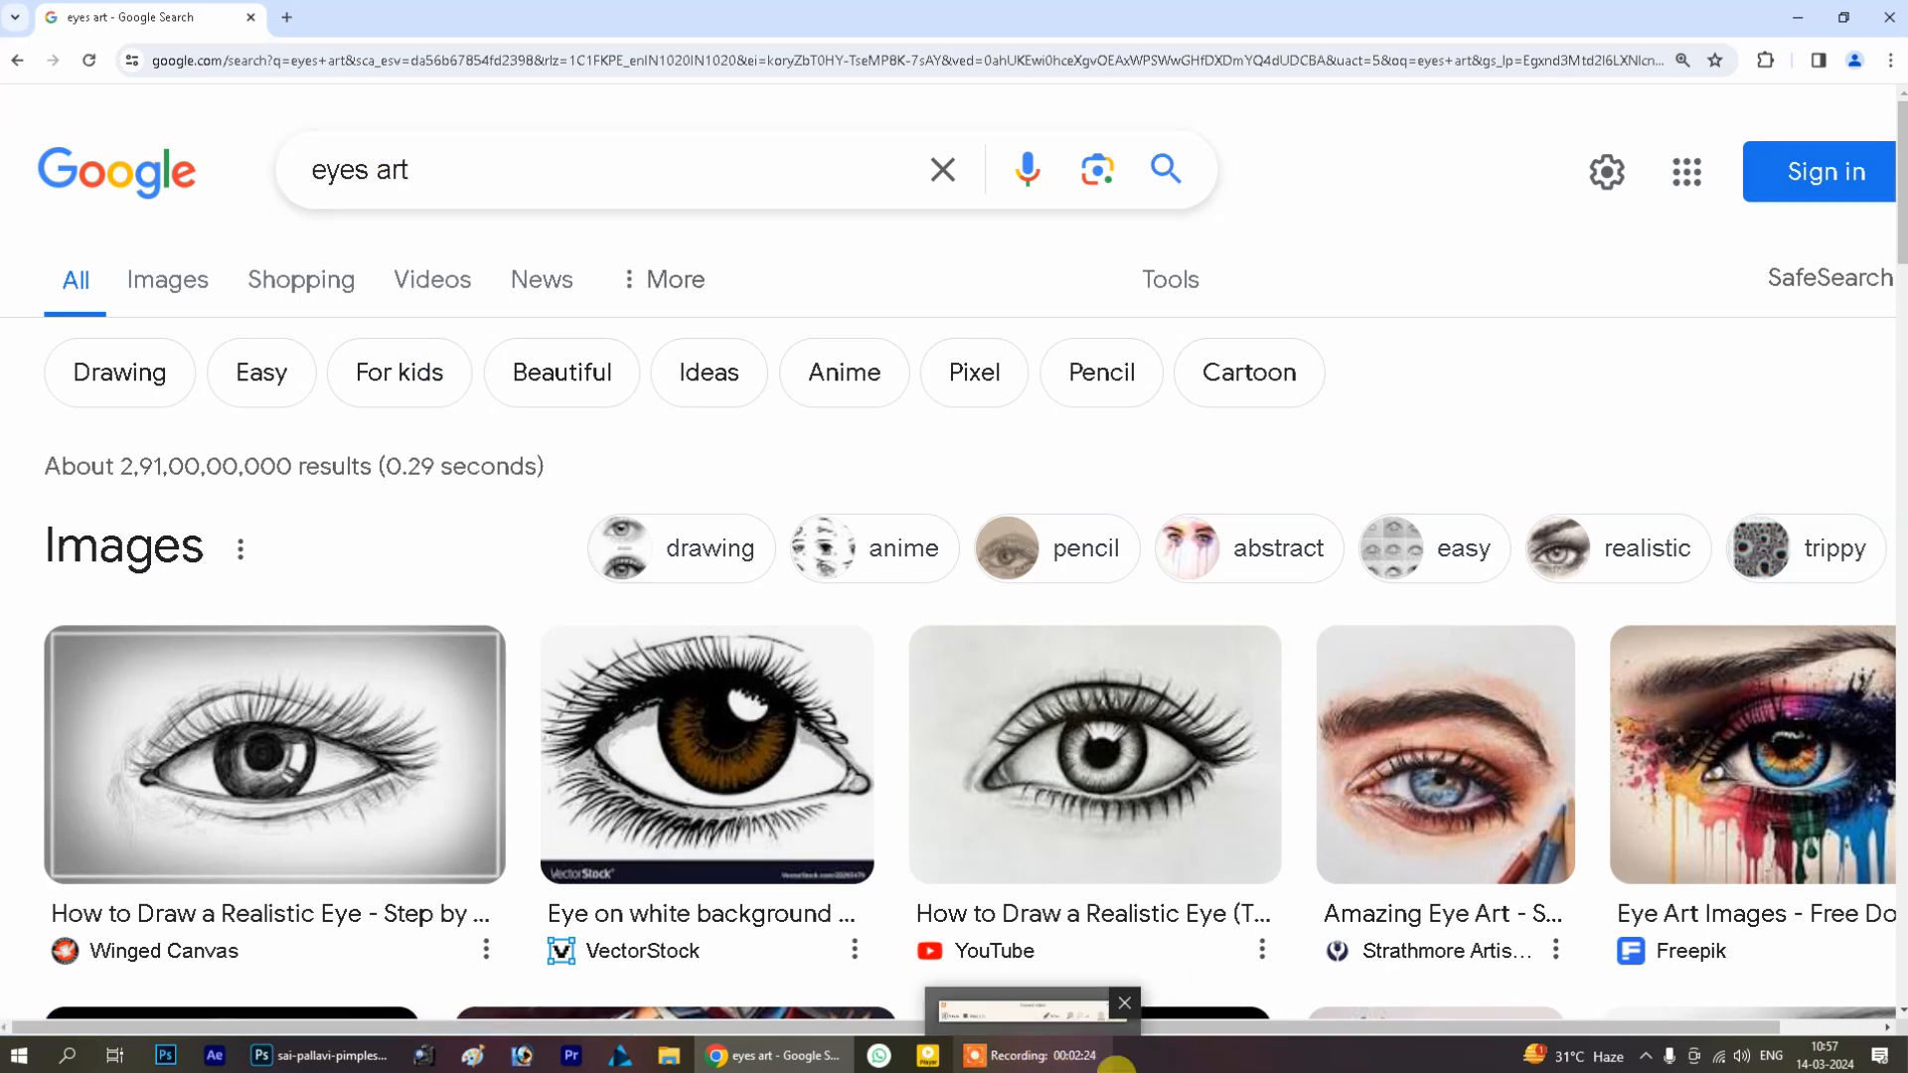
click(1098, 735)
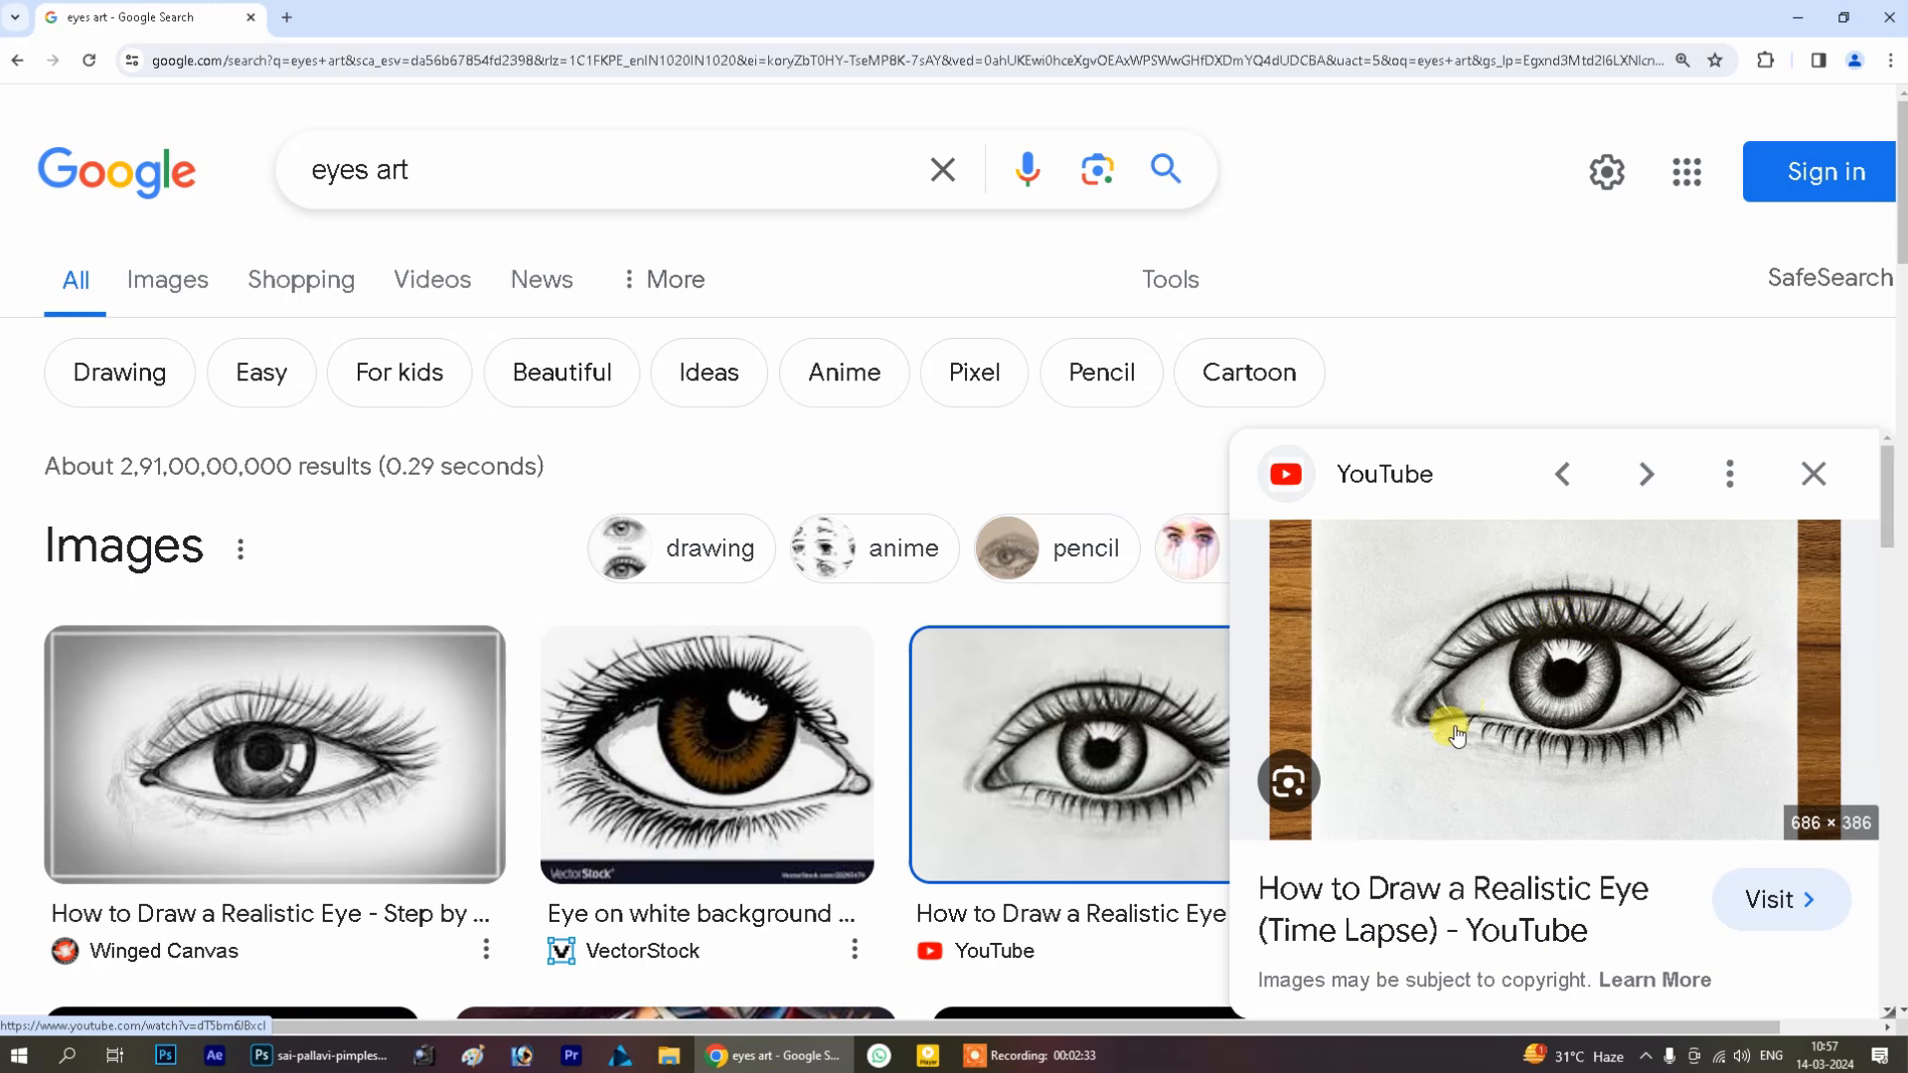
click(319, 1051)
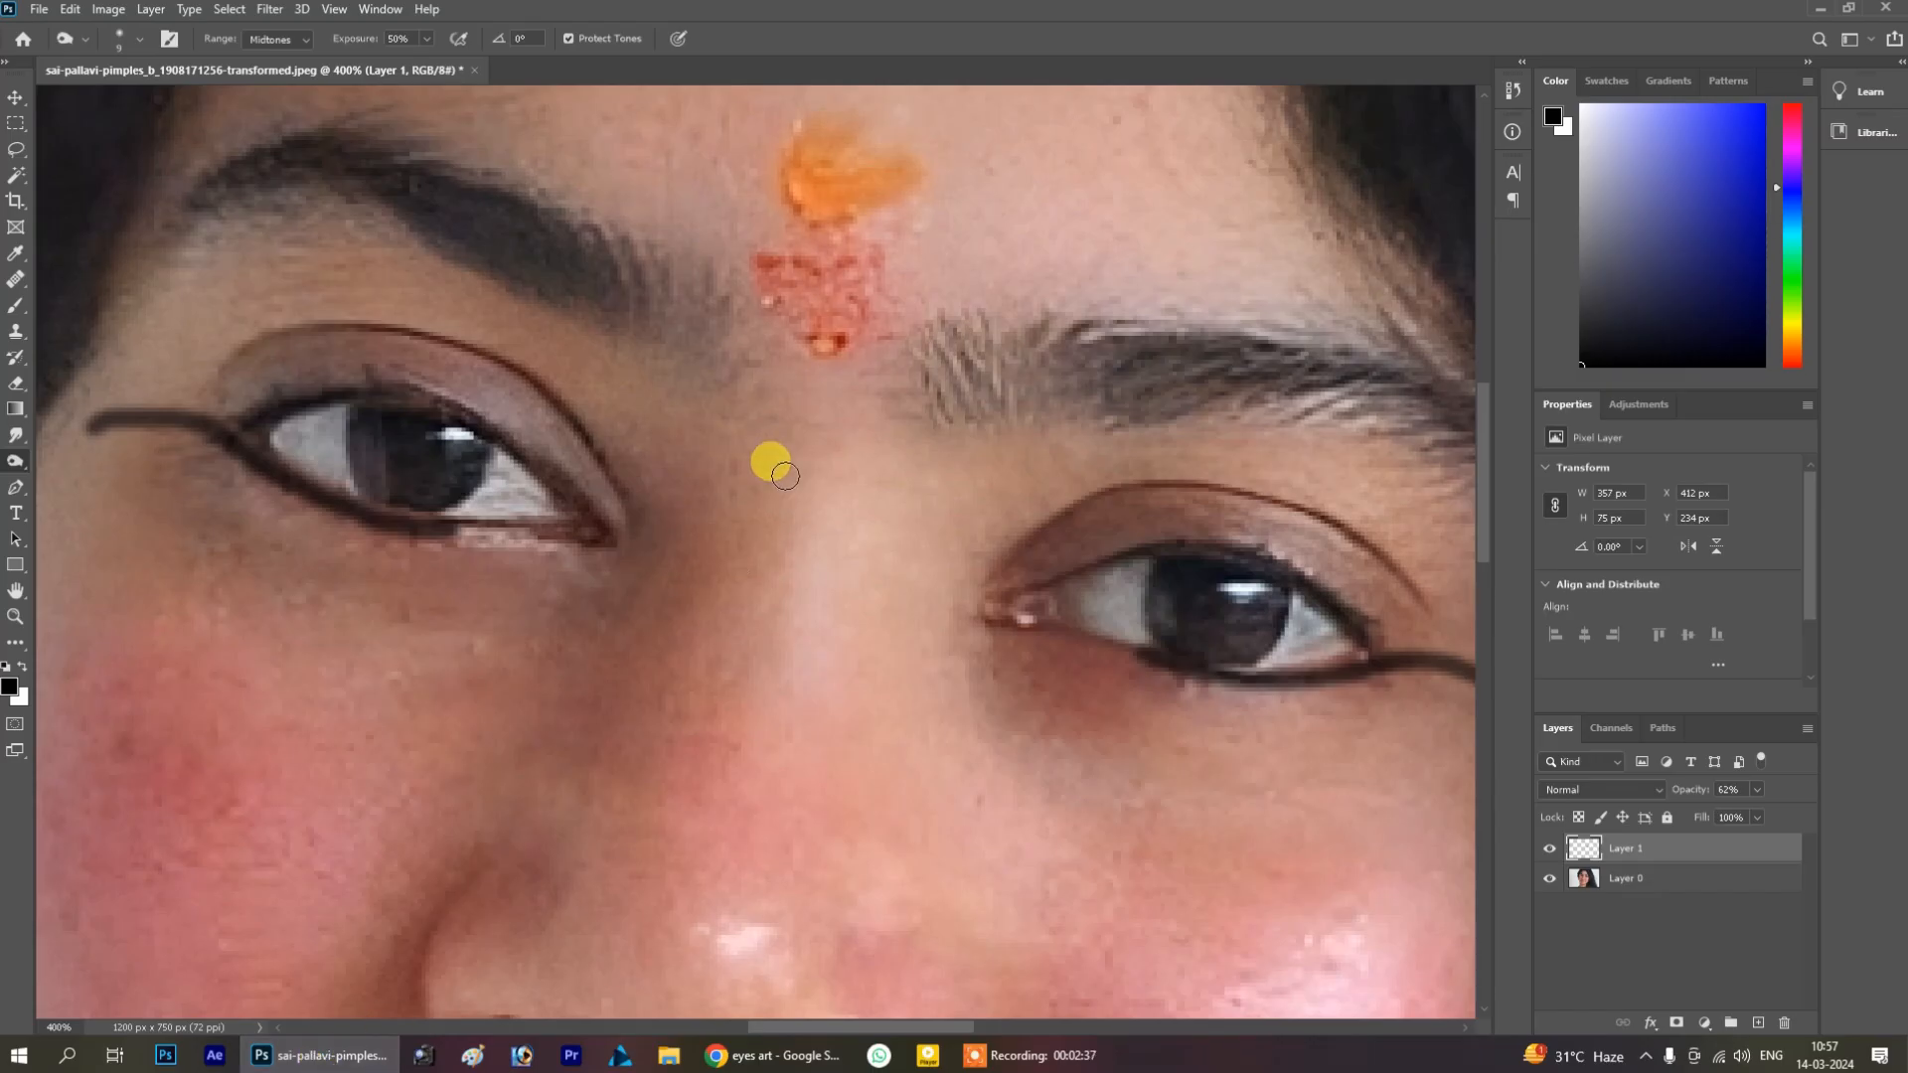
click(1073, 1054)
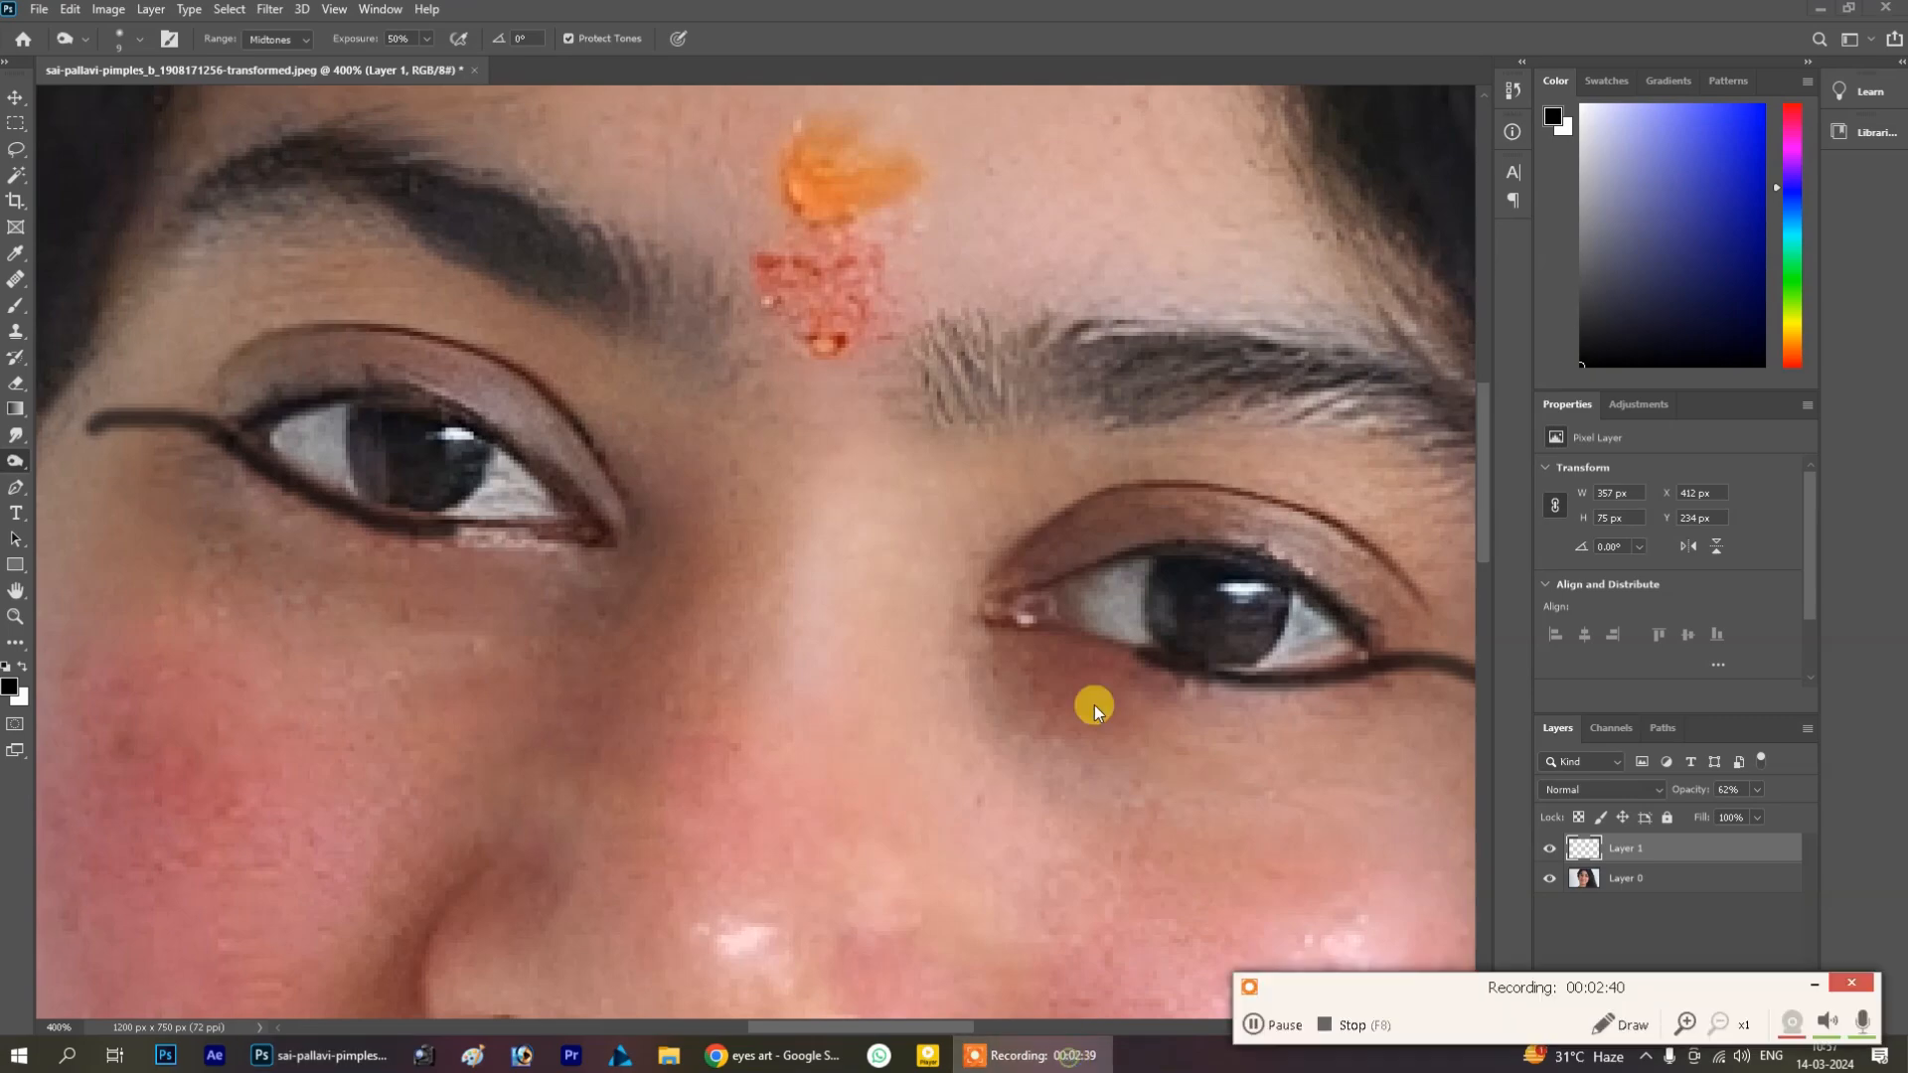
click(785, 1055)
Browse the eyes art results, open the pencil eye drawing related search and scroll its images, then return to Photoshop
scroll(1016, 668, down, 2)
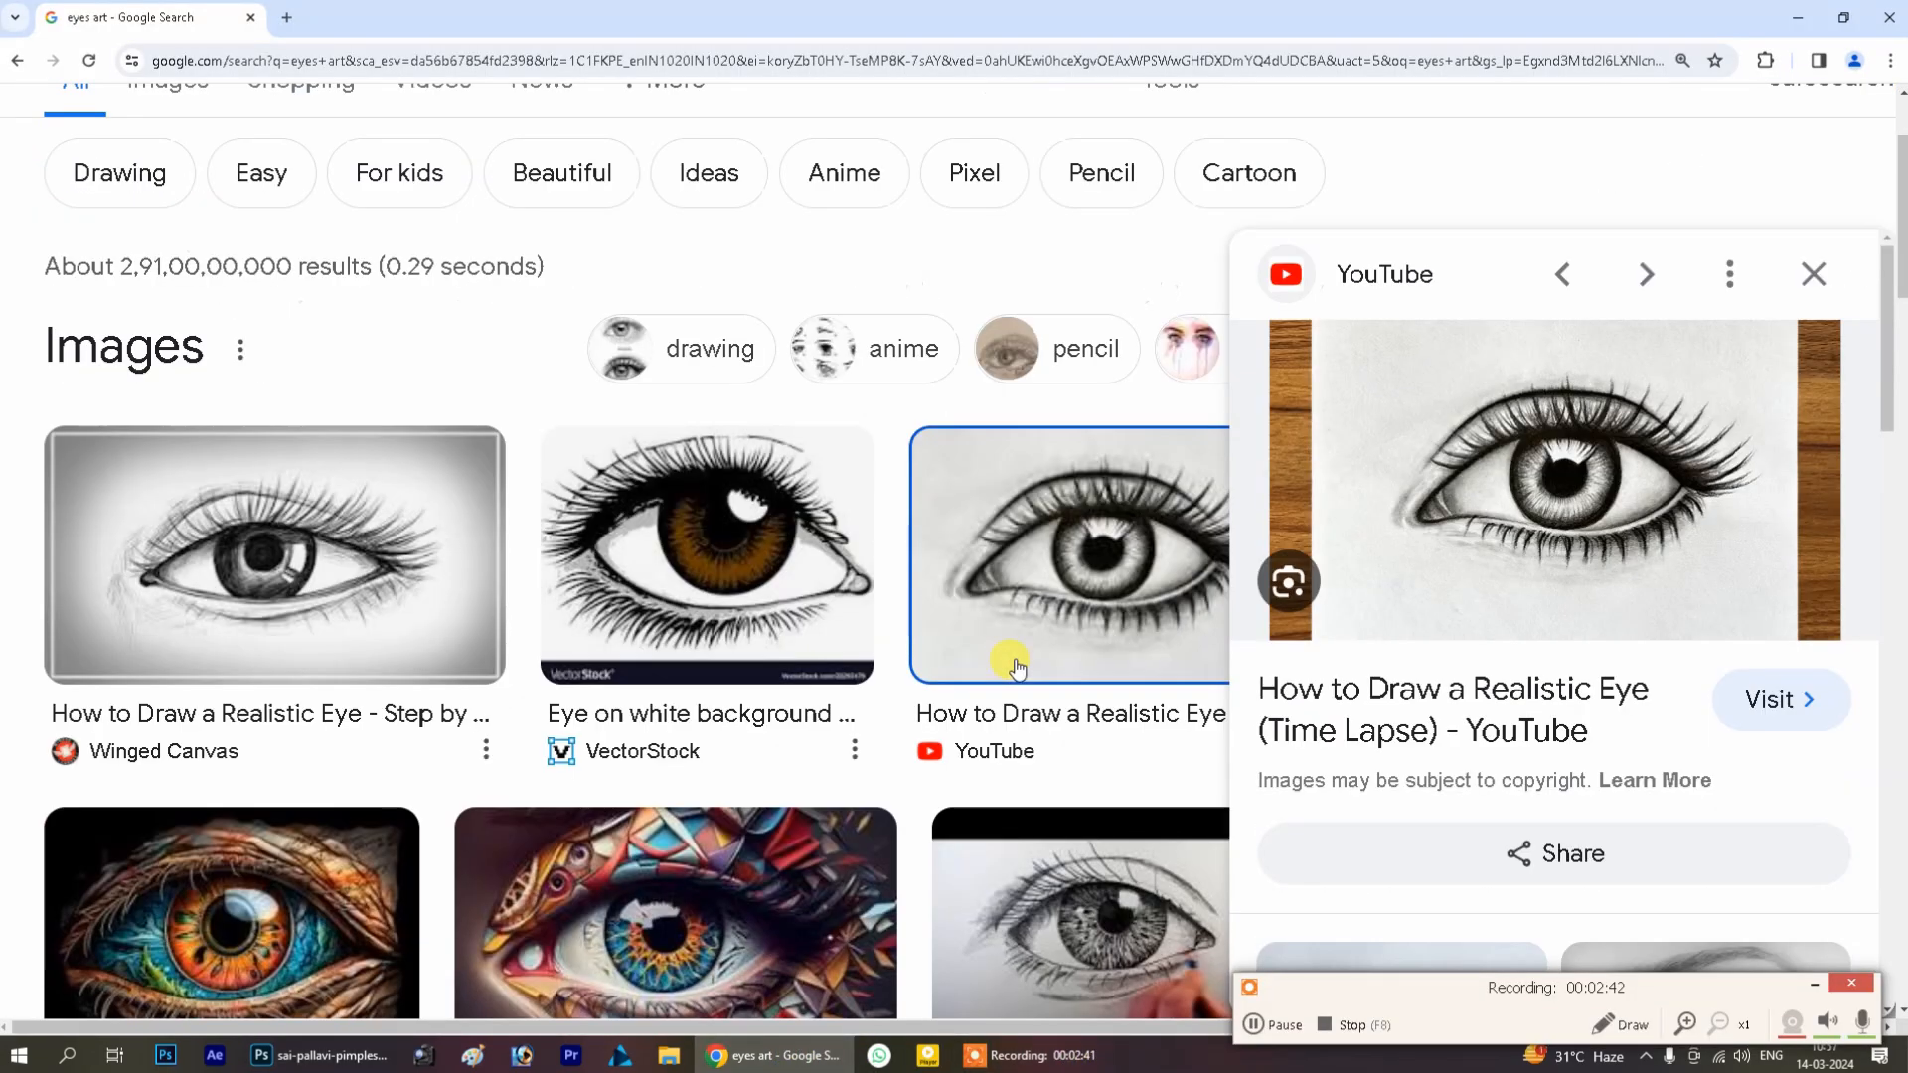
scroll(1016, 668, down, 7)
scroll(1047, 567, up, 5)
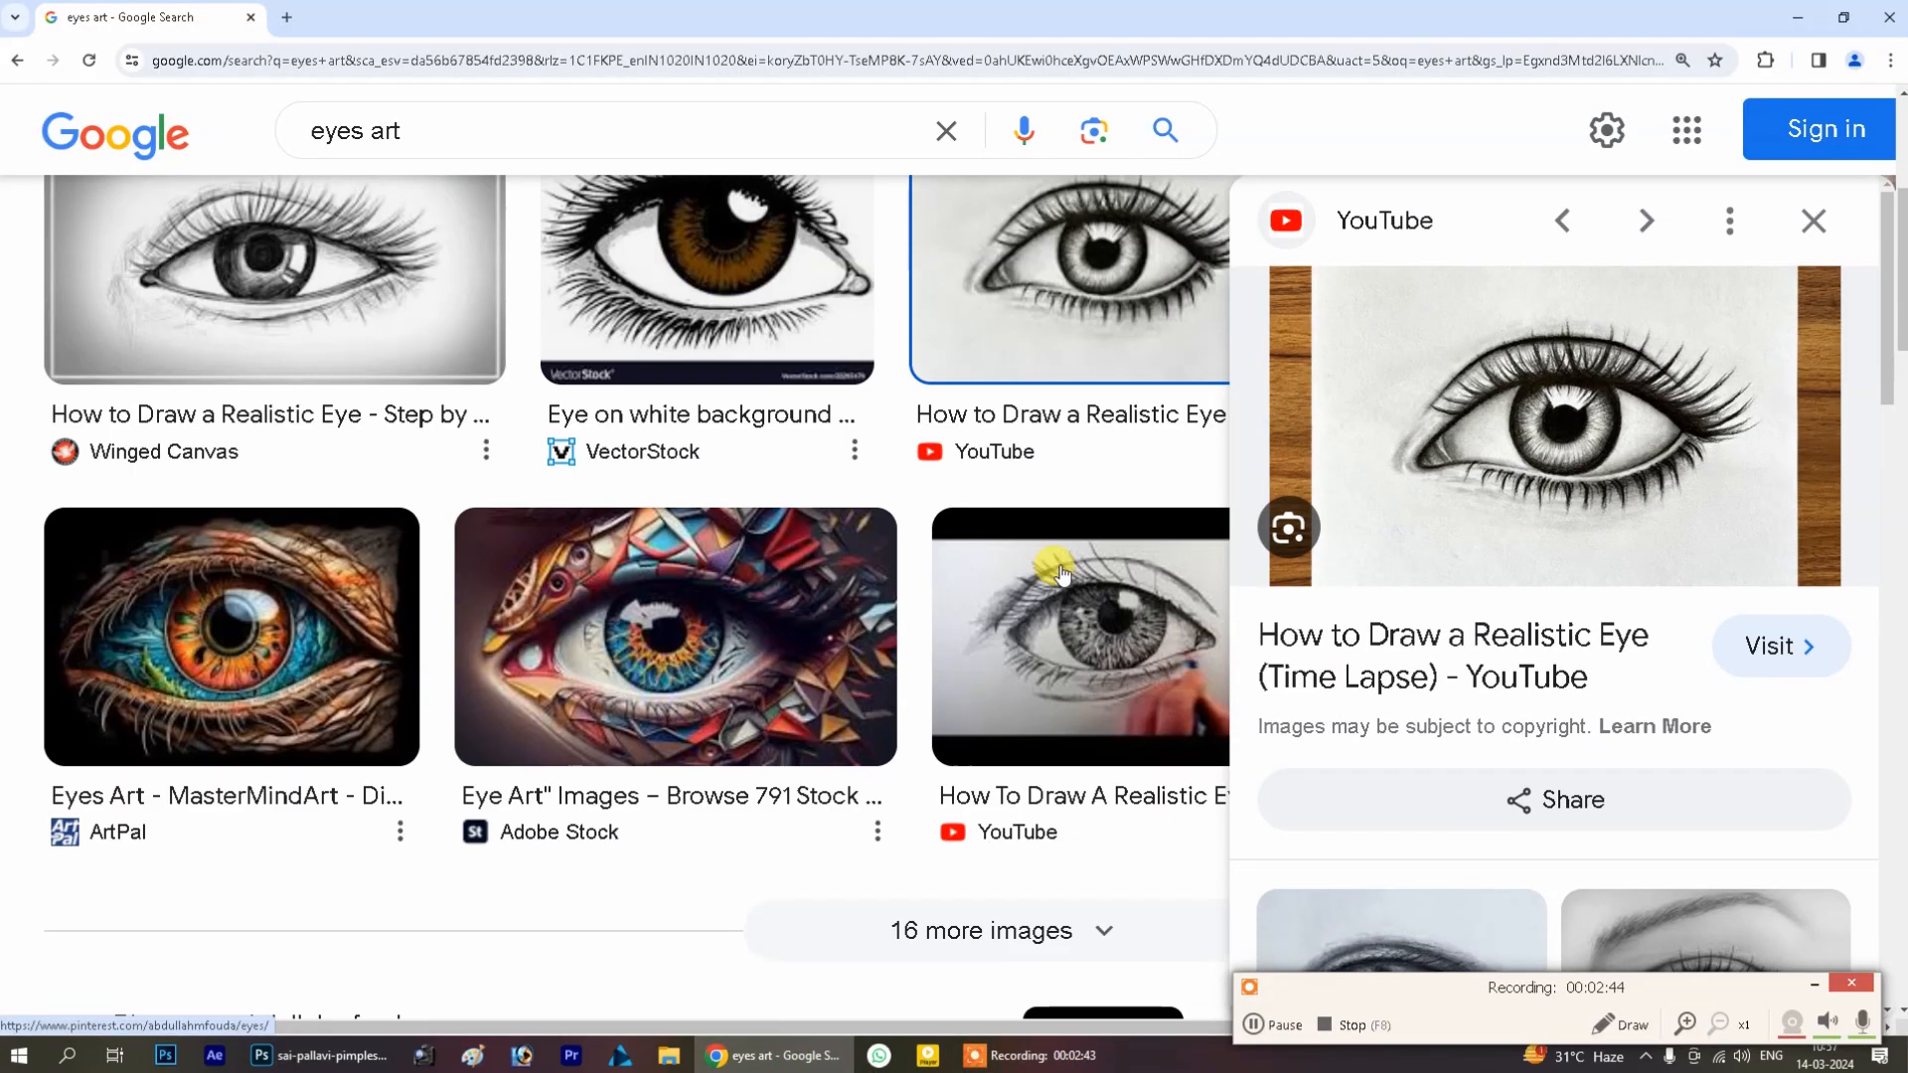
scroll(1398, 630, down, 10)
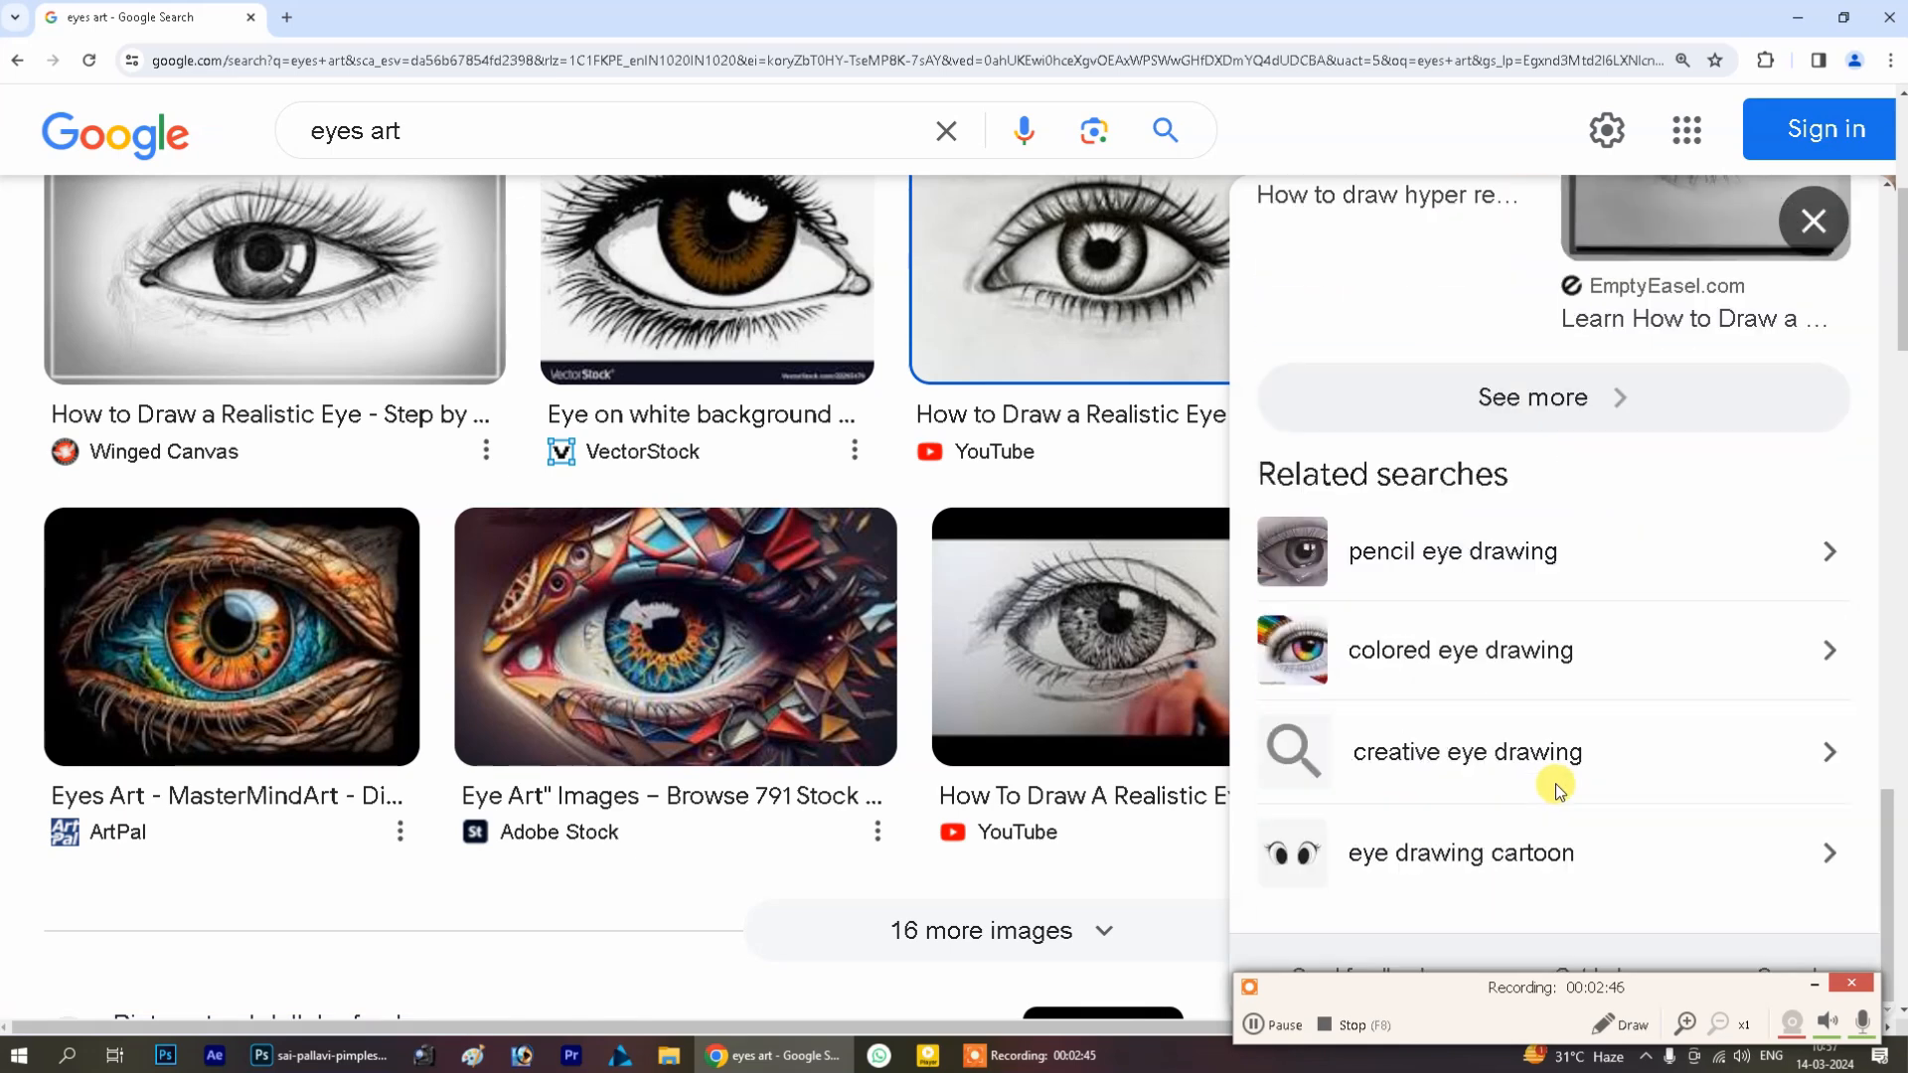
click(1442, 554)
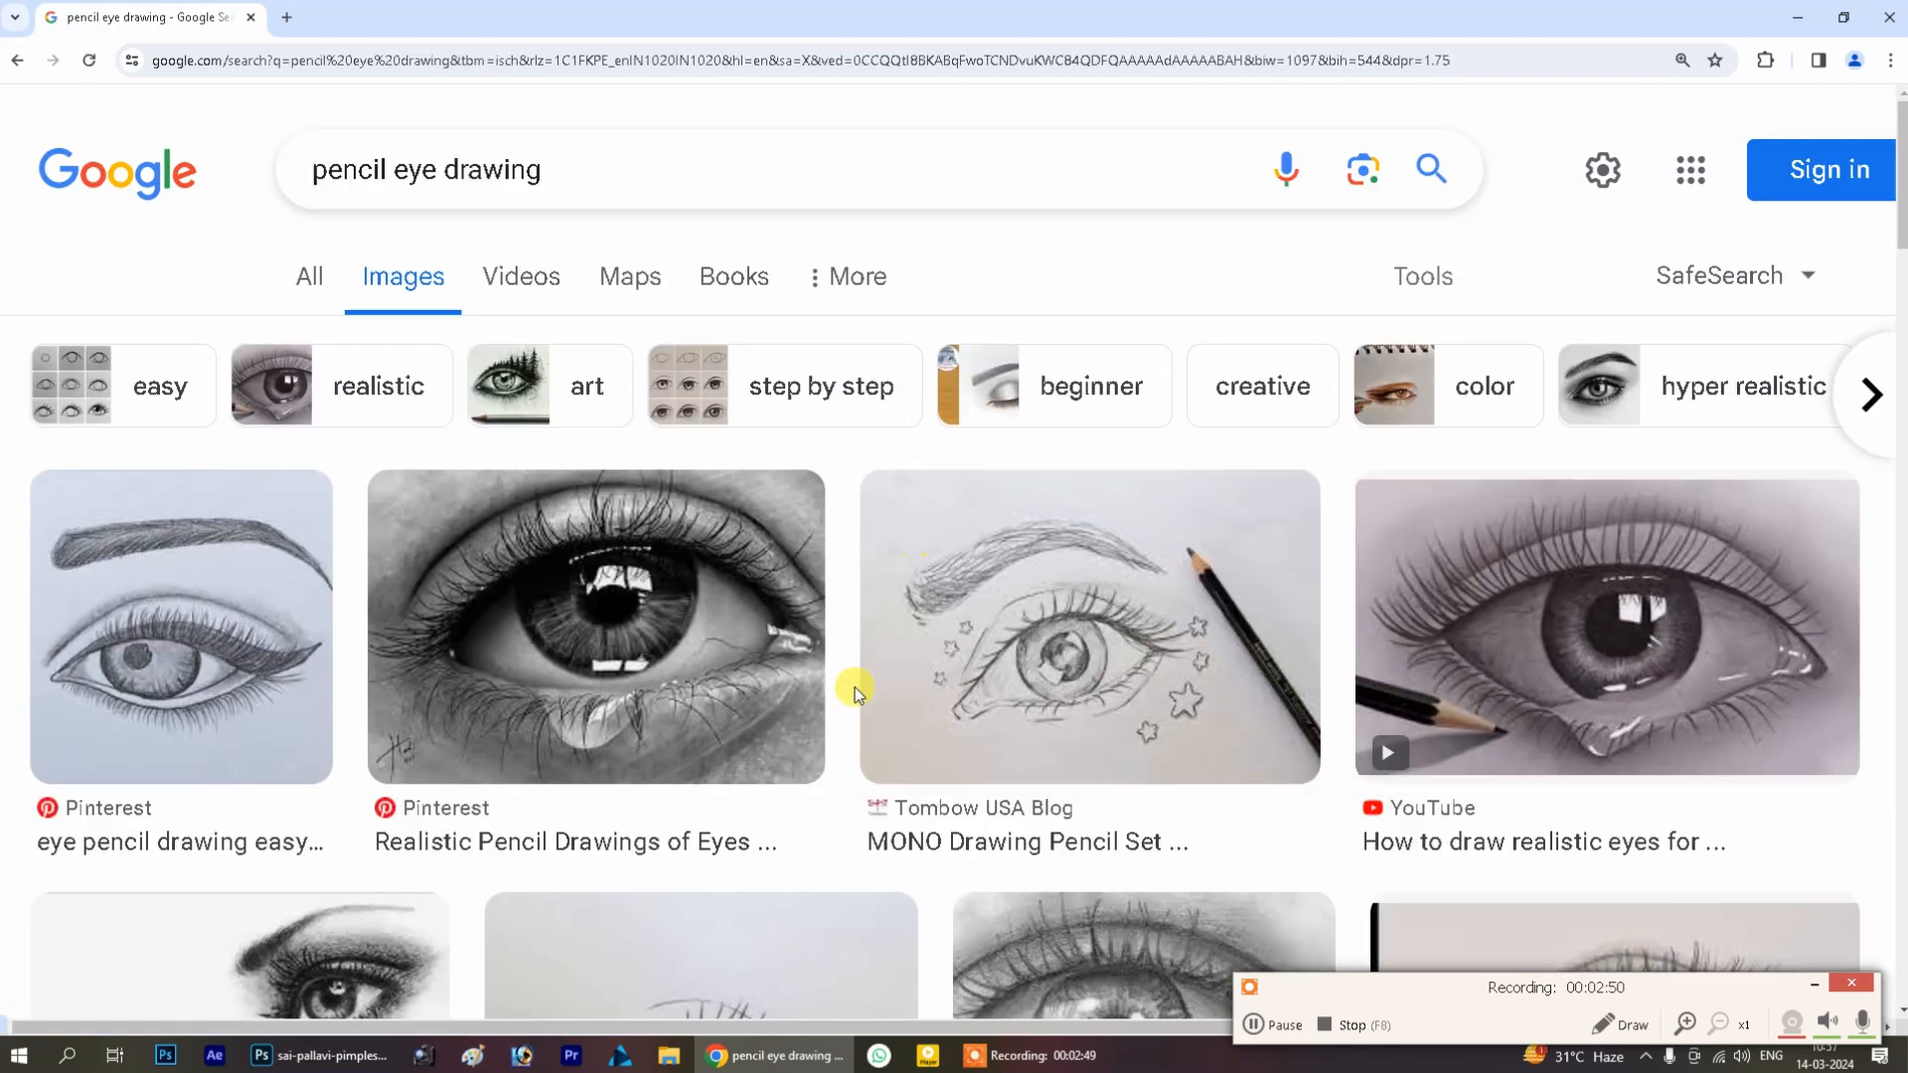
scroll(1033, 596, down, 1)
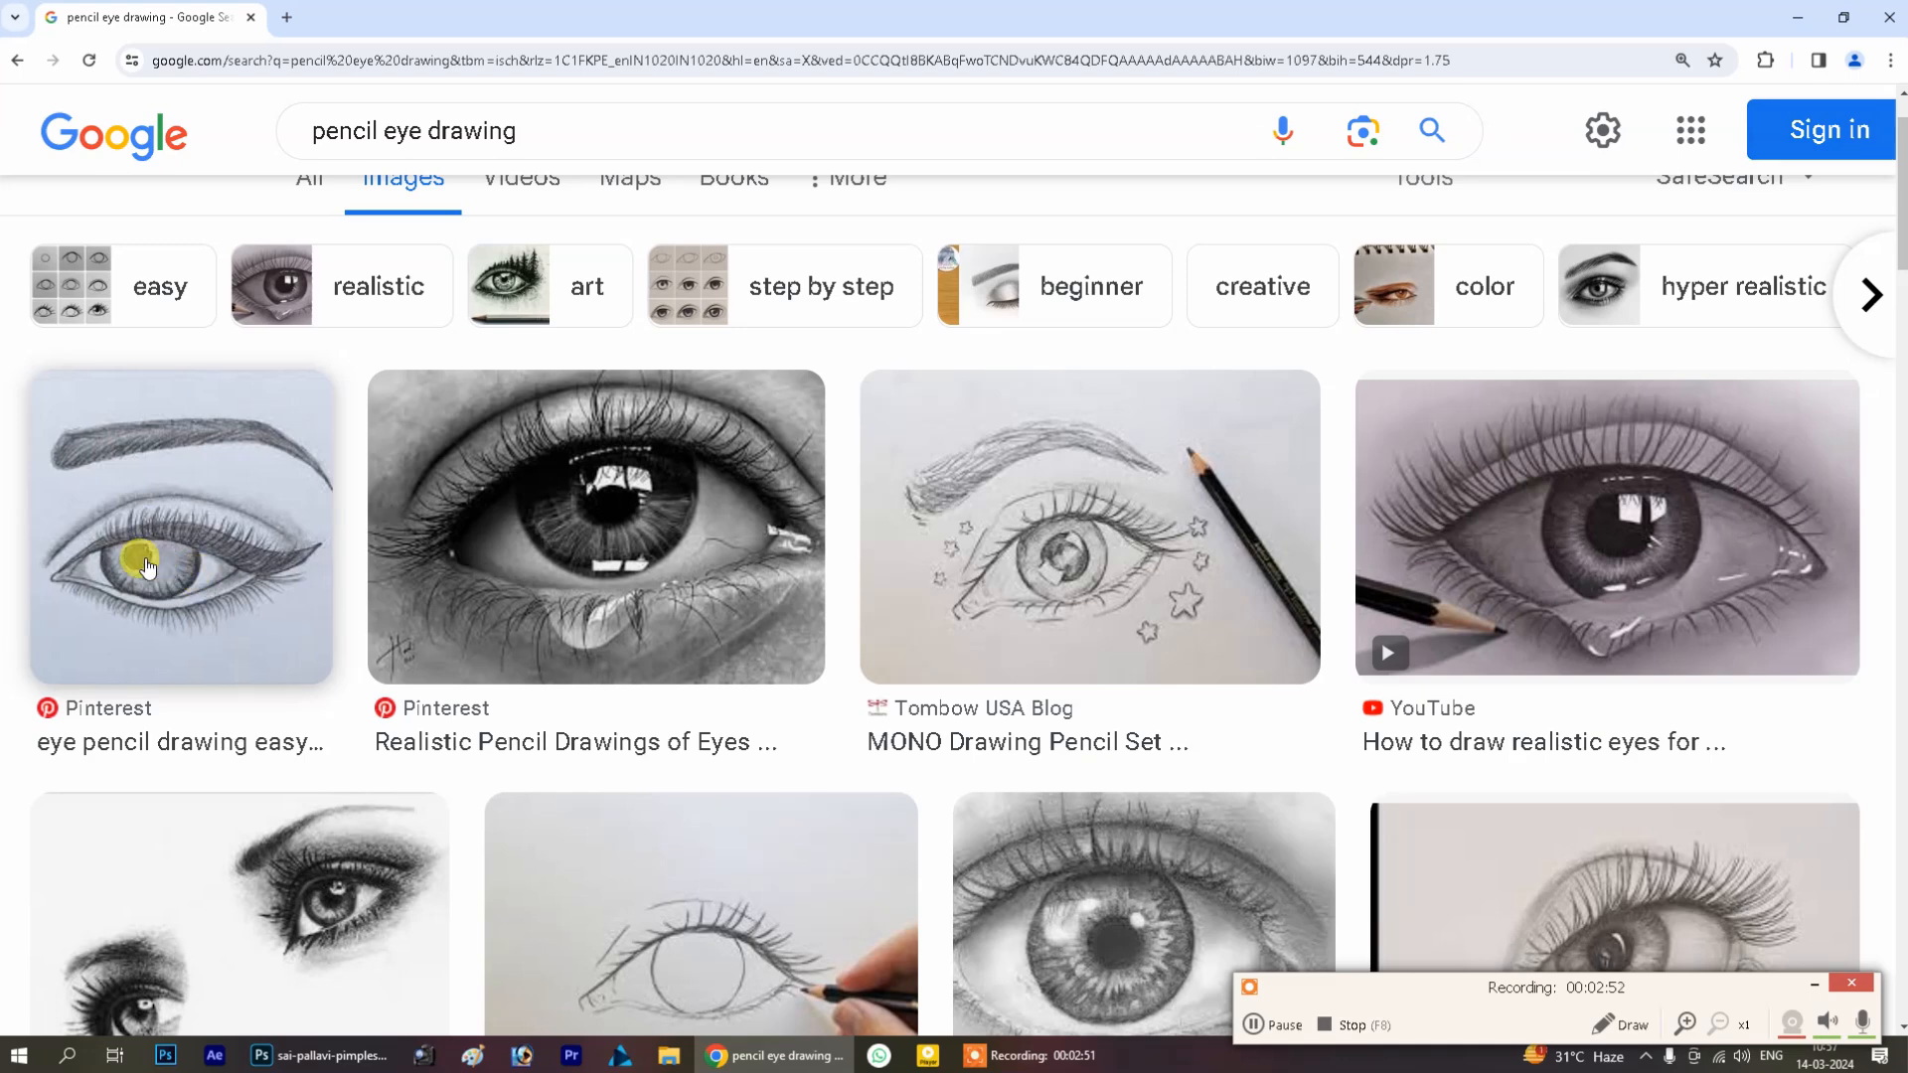
scroll(281, 631, down, 2)
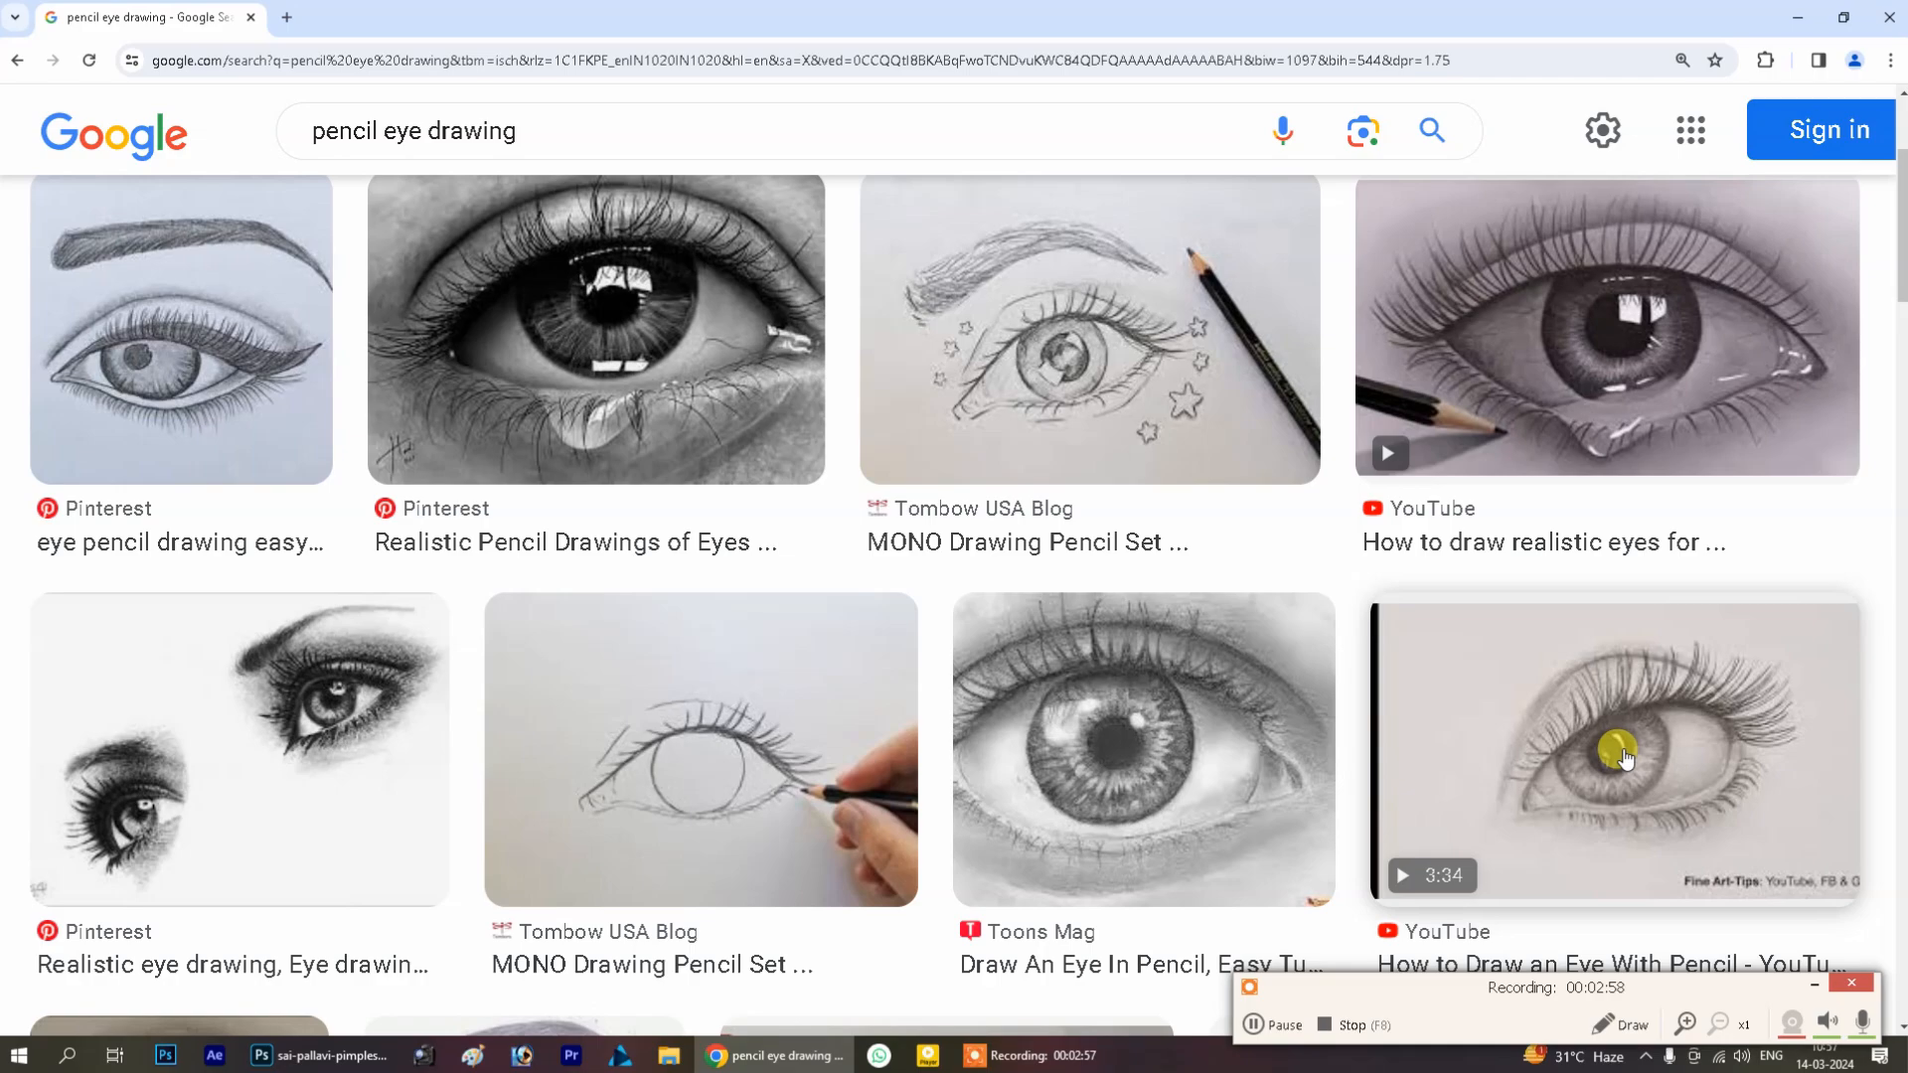
click(355, 1059)
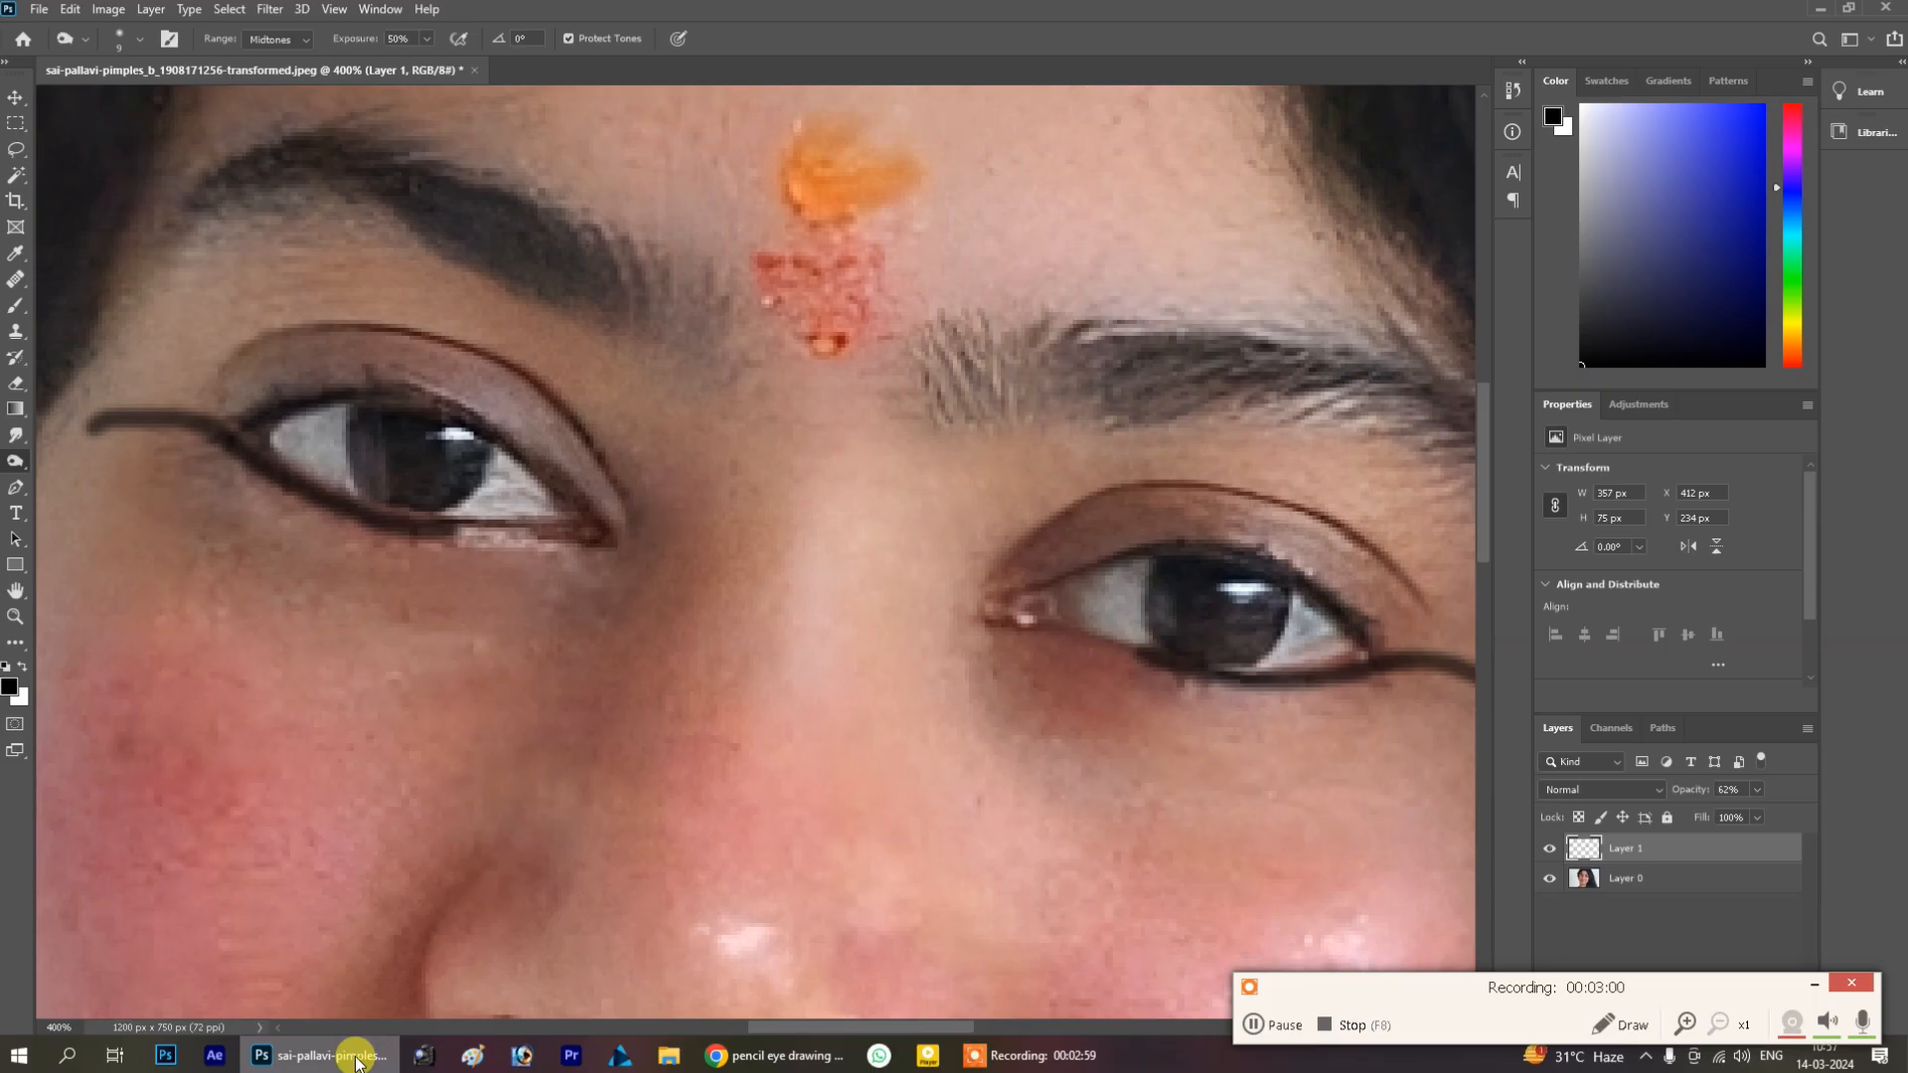